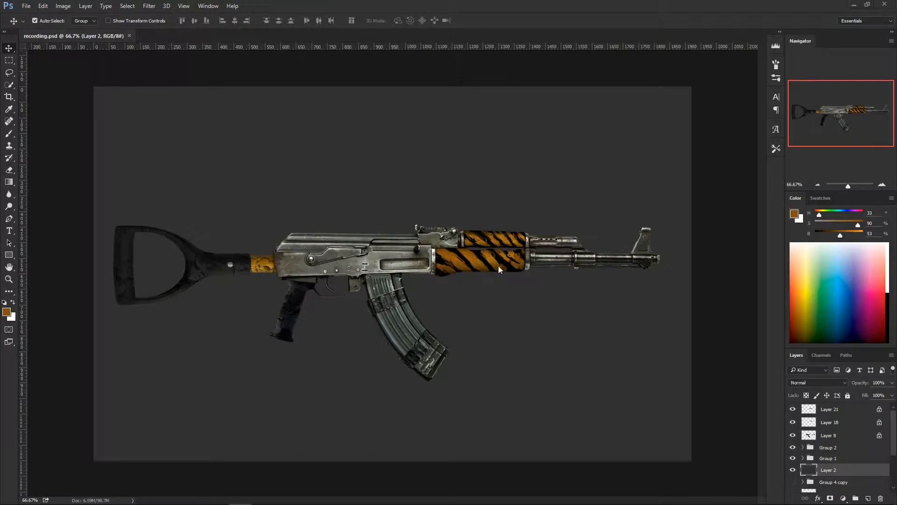
# Open the CAT oil filter screenshot image from the Post Apocalyptic AK folder as a separate document in Photoshop.
pyautogui.moveTo(103, 498)
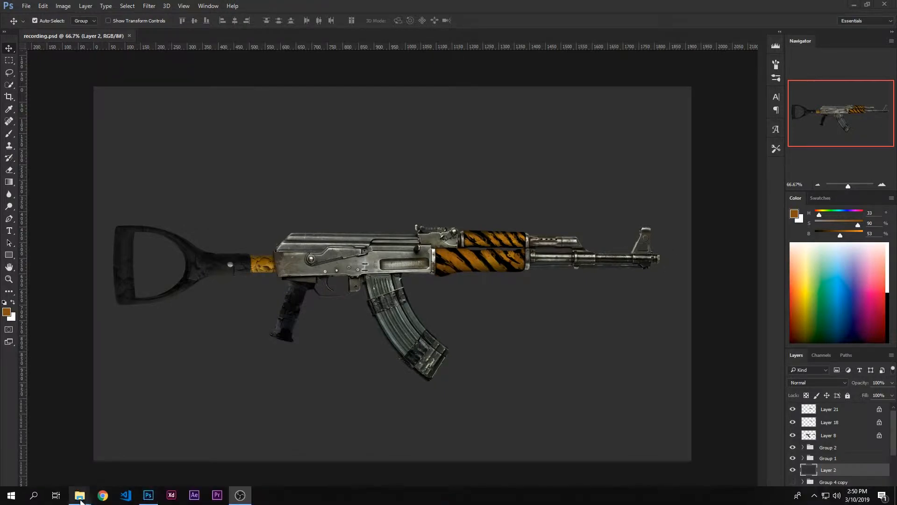
pyautogui.click(146, 495)
pyautogui.click(148, 495)
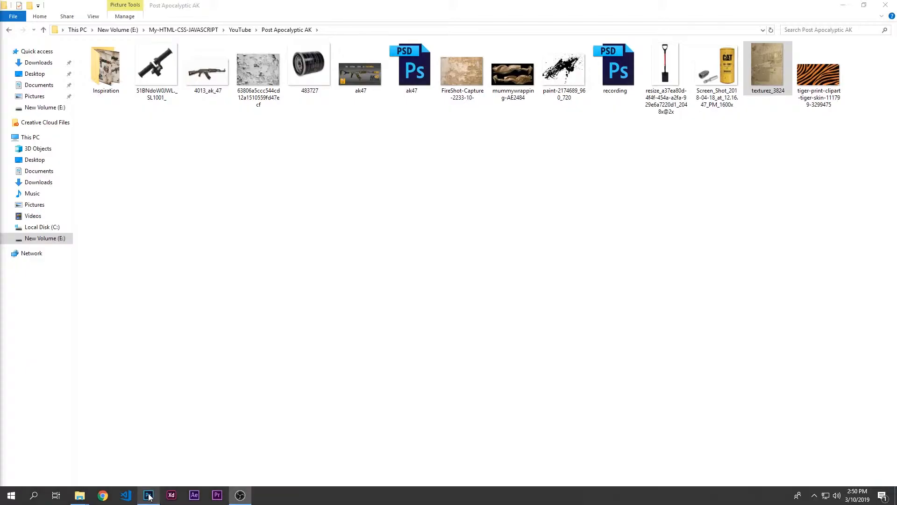
pyautogui.moveTo(716, 75); pyautogui.dragTo(197, 34)
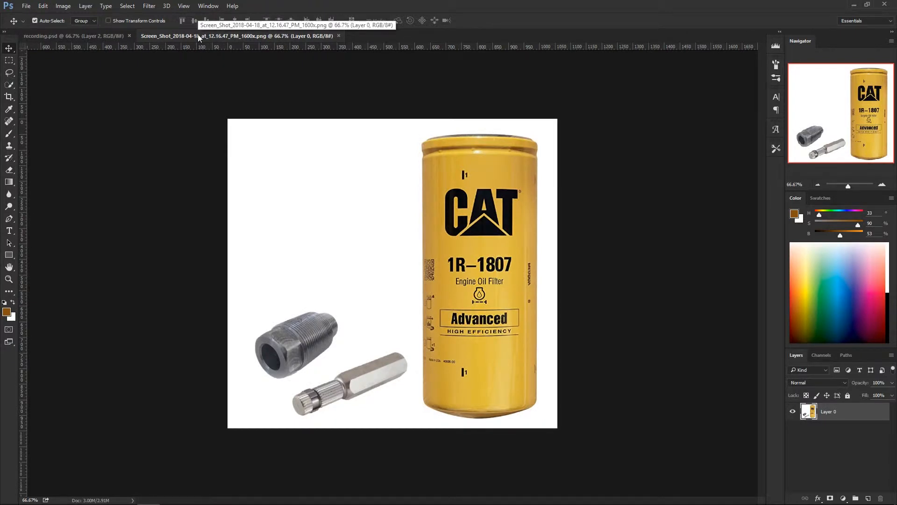
# Select the whole yellow CAT oil filter including its lettering with Quick Selection, excluding the white background beside its rim.
pyautogui.press('w')
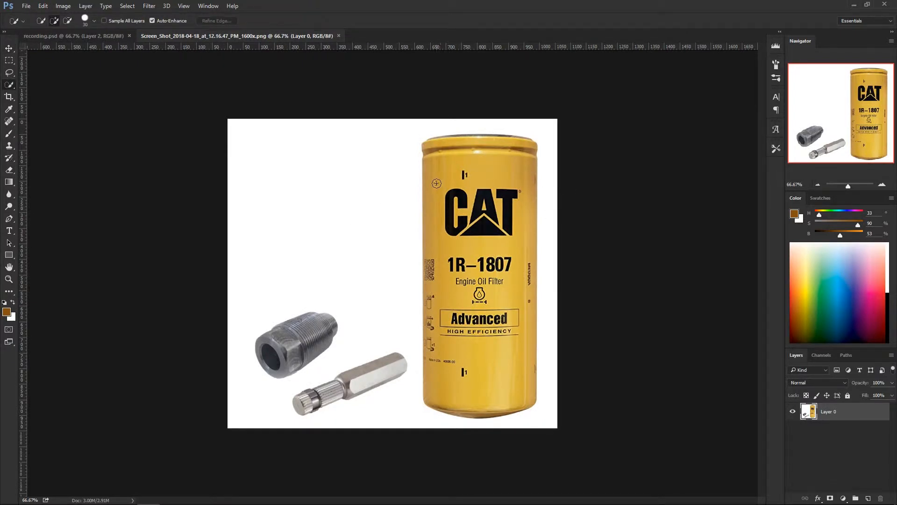
pyautogui.moveTo(436, 183)
pyautogui.mouseDown()
pyautogui.moveTo(444, 143)
pyautogui.moveTo(480, 143)
pyautogui.moveTo(506, 159)
pyautogui.moveTo(492, 367)
pyautogui.moveTo(499, 387)
pyautogui.mouseUp()
pyautogui.press('alt')
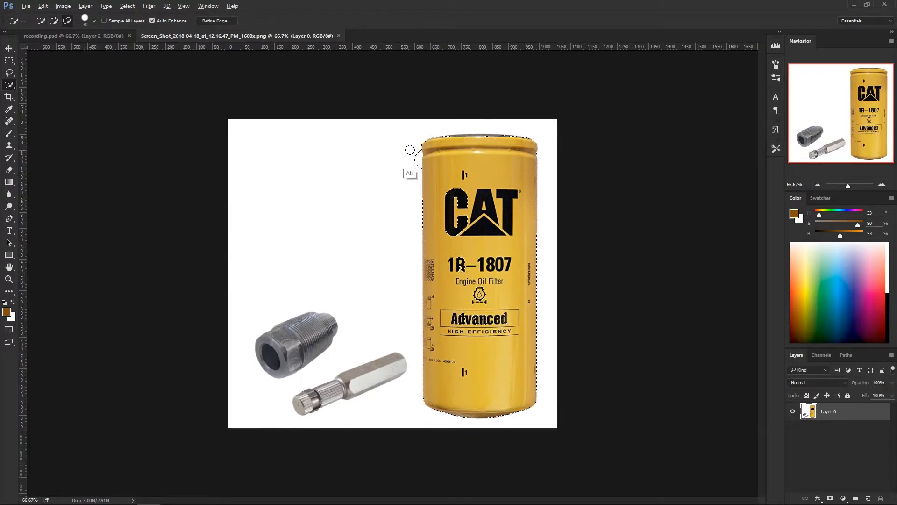
pyautogui.moveTo(412, 147)
pyautogui.mouseDown()
pyautogui.moveTo(416, 187)
pyautogui.moveTo(417, 147)
pyautogui.moveTo(419, 160)
pyautogui.mouseUp()
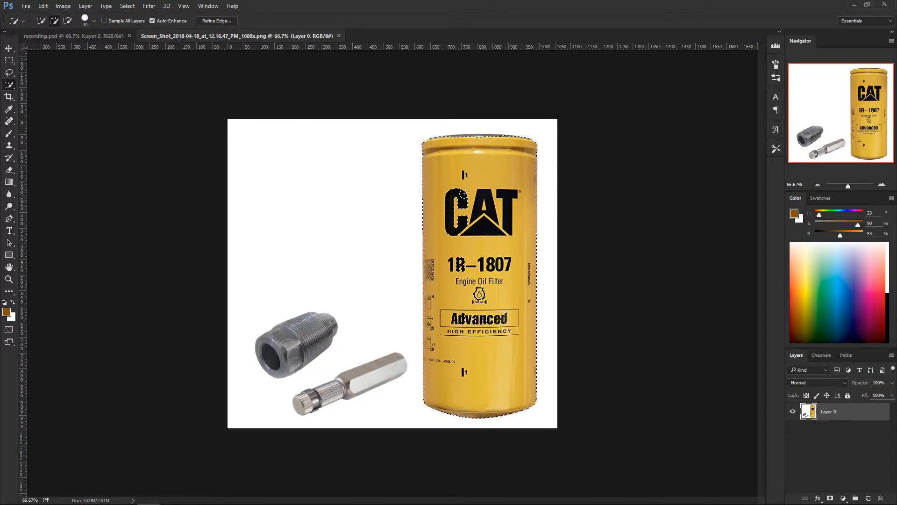
pyautogui.moveTo(463, 194); pyautogui.dragTo(463, 205)
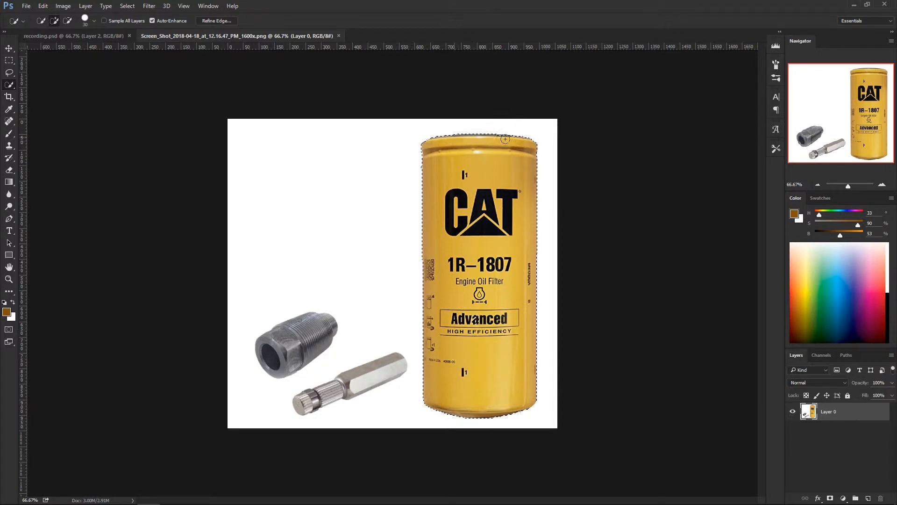
# Cut the oil filter out of its image, redoing the cut to include the missed spot in the "Advanced" lettering.
pyautogui.hotkey('ctrl', 'x')
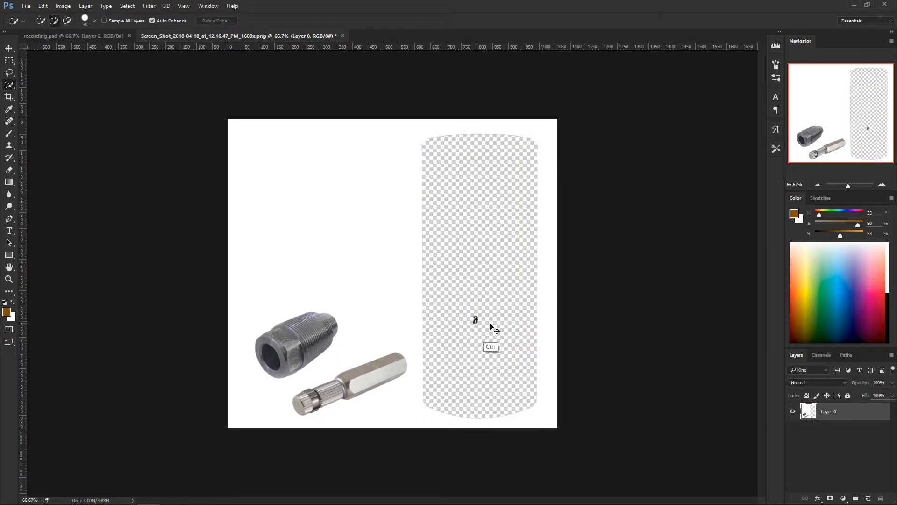
pyautogui.hotkey('ctrl', 'alt', 'z')
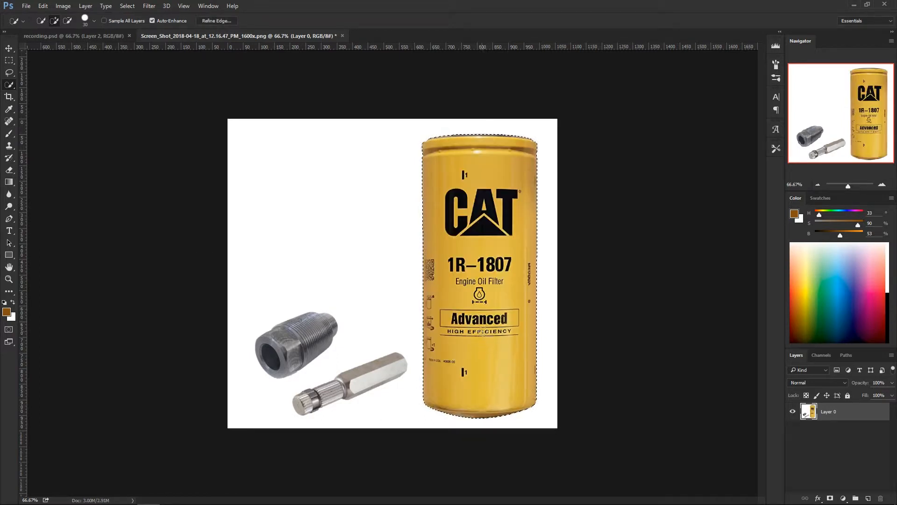
pyautogui.hotkey('ctrl', 'x')
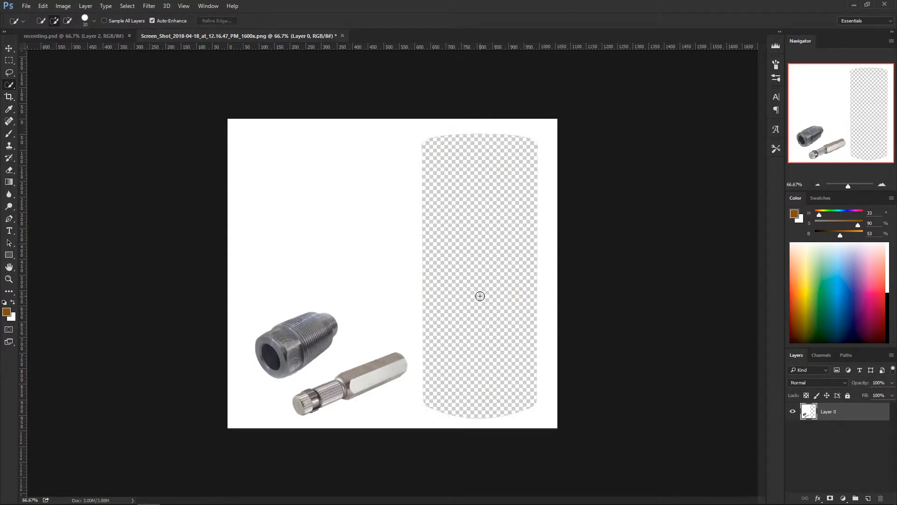
# Paste the oil filter into recording.psd over the rifle and raise its layer to the top of the layer stack.
pyautogui.click(85, 35)
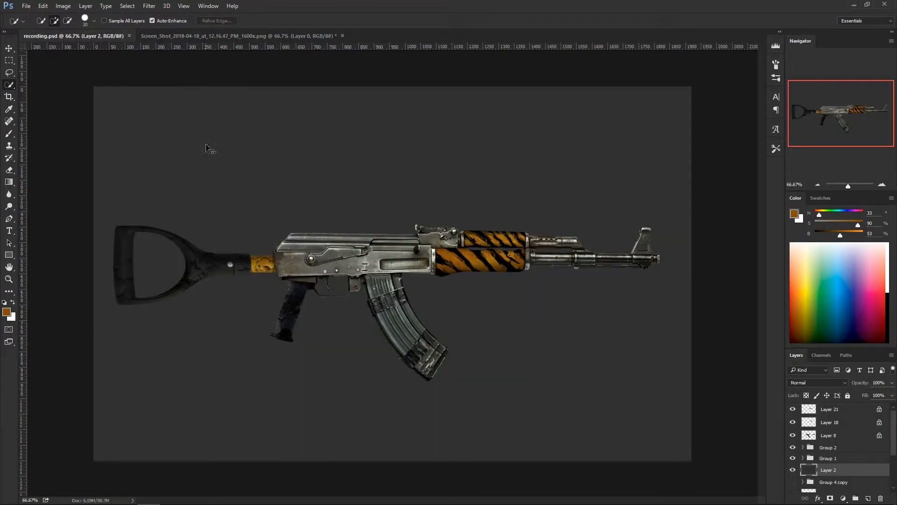
pyautogui.hotkey('ctrl', 'v')
pyautogui.press('v')
pyautogui.moveTo(583, 195); pyautogui.dragTo(490, 172)
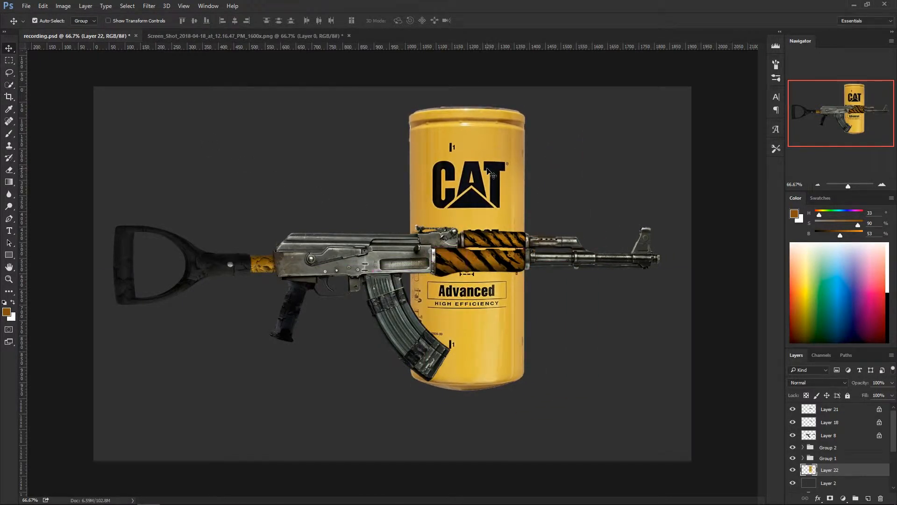
pyautogui.hotkey('ctrl', ']')
pyautogui.hotkey('ctrl', ']')
pyautogui.hotkey('ctrl', ']')
pyautogui.hotkey('ctrl', ']')
pyautogui.hotkey('ctrl', ']')
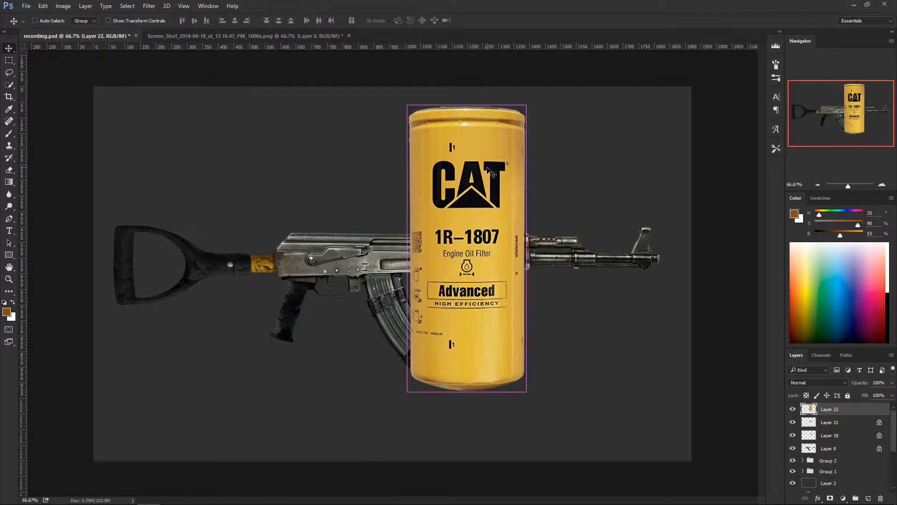
# Rotate the oil filter to -90° so it lies horizontally, and place it above the rifle.
pyautogui.hotkey('ctrl', 't')
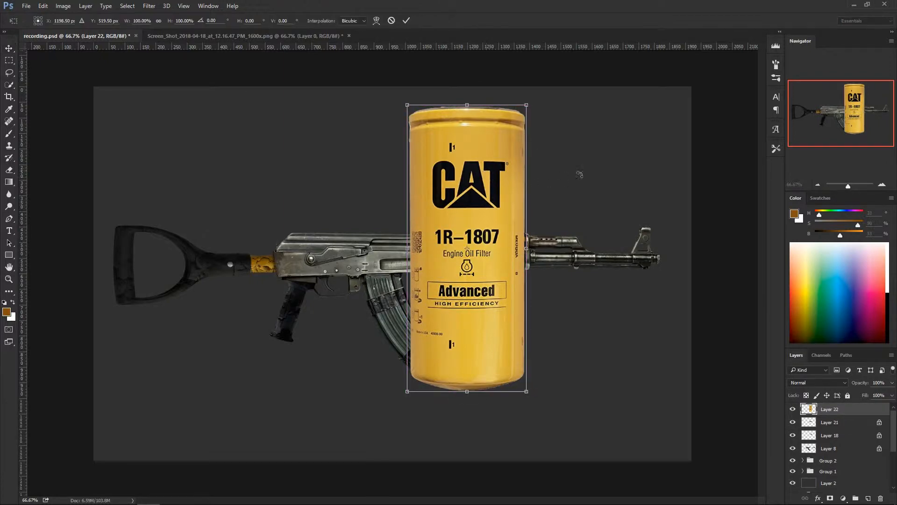
pyautogui.moveTo(556, 108); pyautogui.dragTo(333, 156)
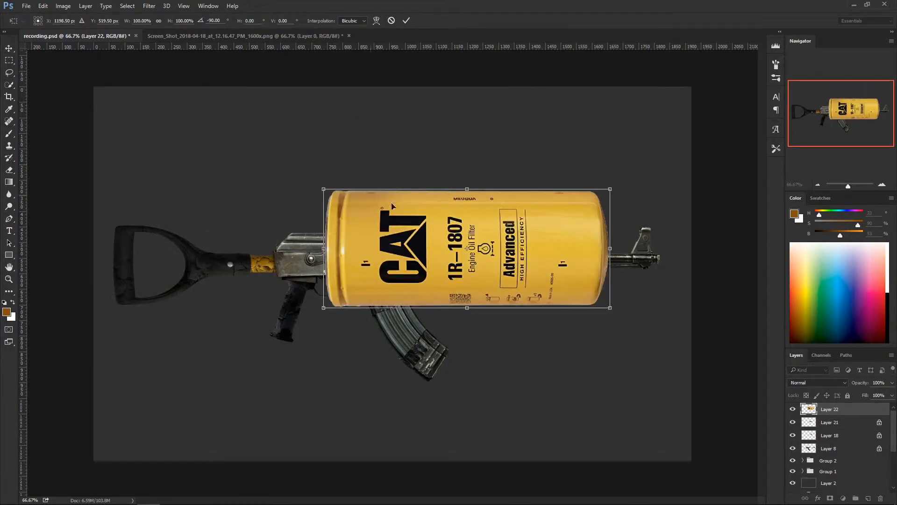
pyautogui.moveTo(527, 205); pyautogui.dragTo(512, 112)
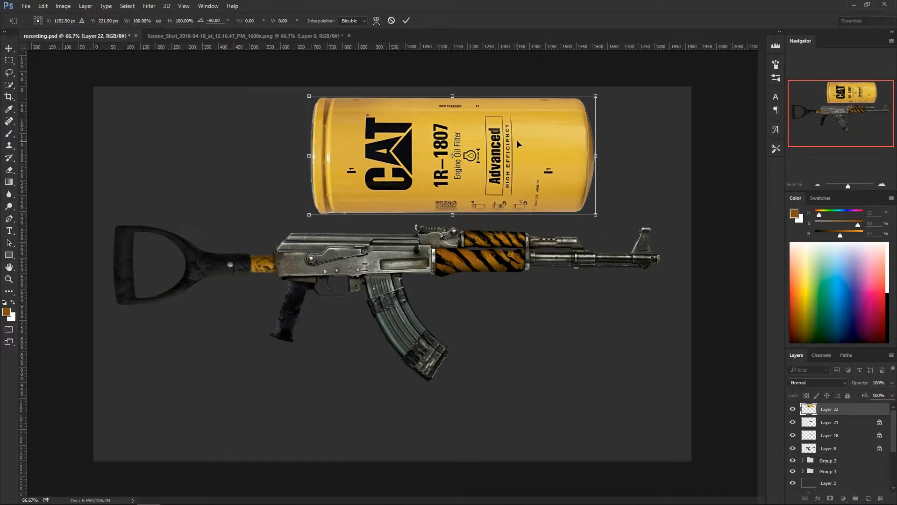
pyautogui.press('Return')
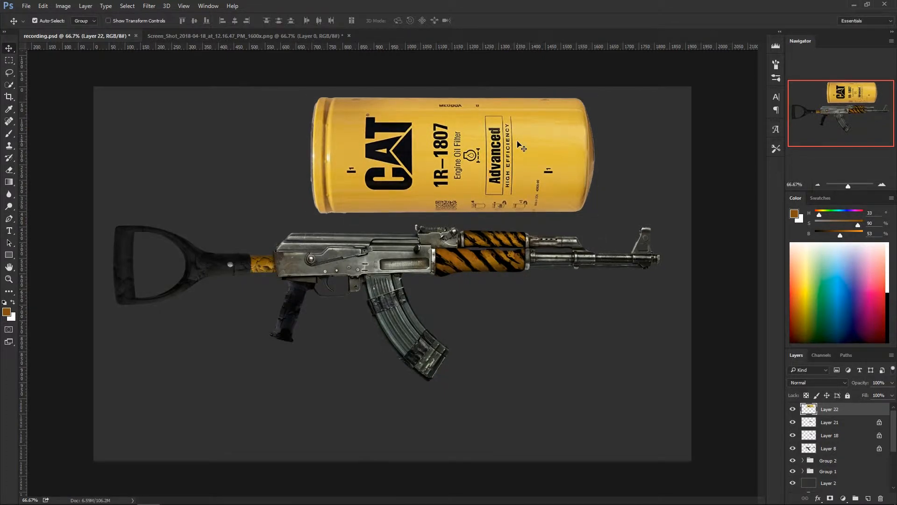
# Darken the oil filter with Levels: midtones 0.66, input white 242 and output white 187.
pyautogui.hotkey('ctrl', 'l')
pyautogui.moveTo(568, 247); pyautogui.dragTo(522, 285)
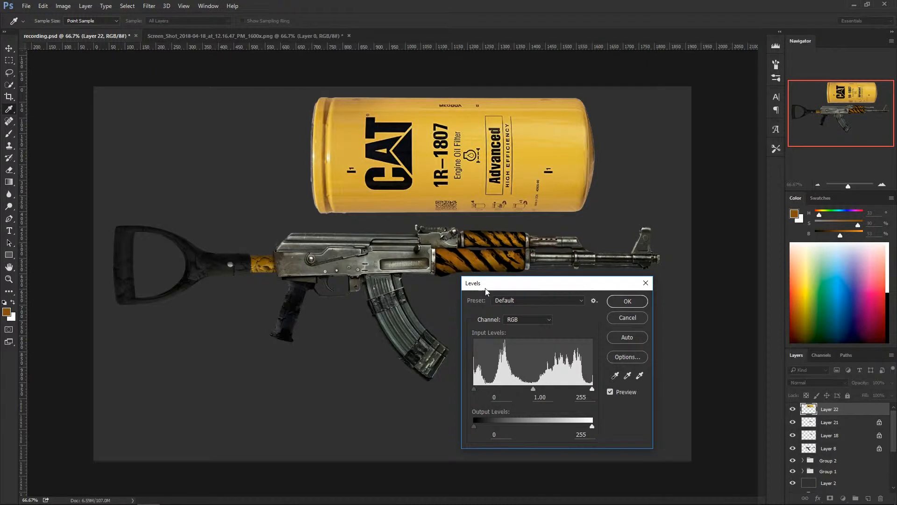
pyautogui.moveTo(589, 427); pyautogui.dragTo(561, 427)
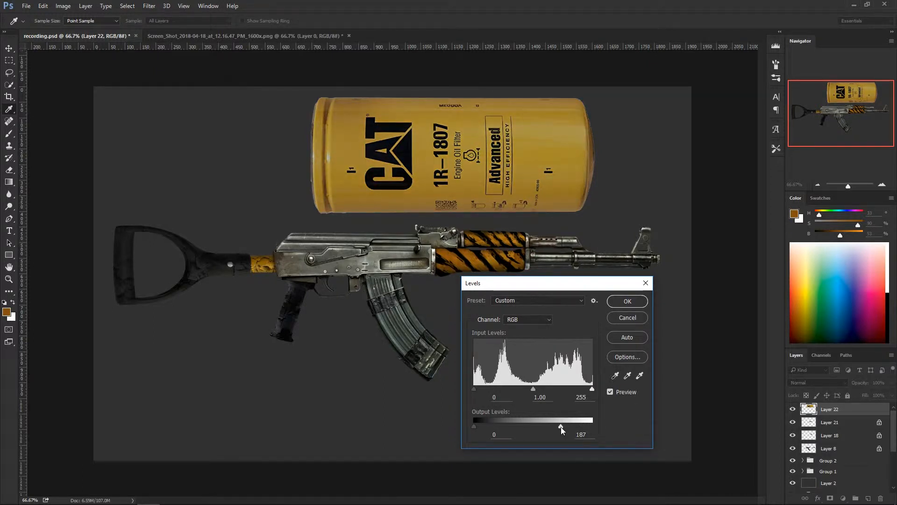
pyautogui.moveTo(561, 427); pyautogui.dragTo(561, 427)
pyautogui.moveTo(534, 390); pyautogui.dragTo(548, 393)
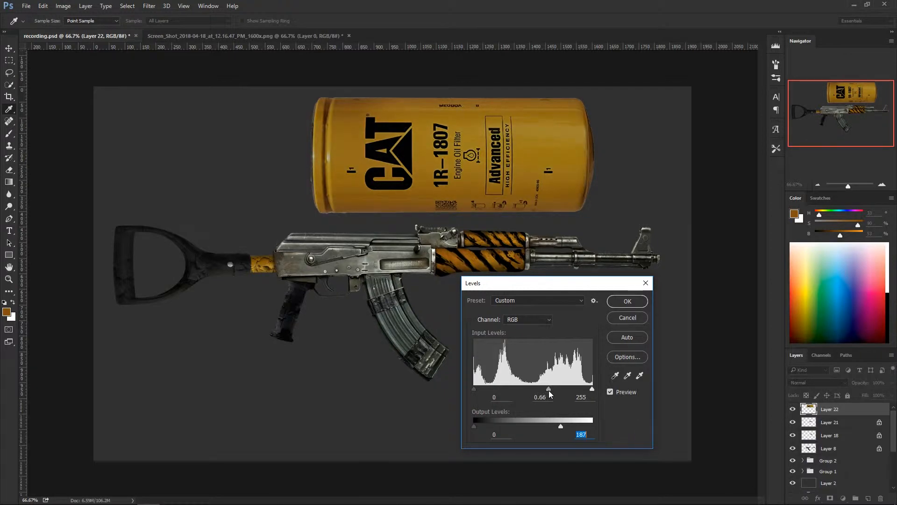
pyautogui.moveTo(549, 392); pyautogui.dragTo(587, 394)
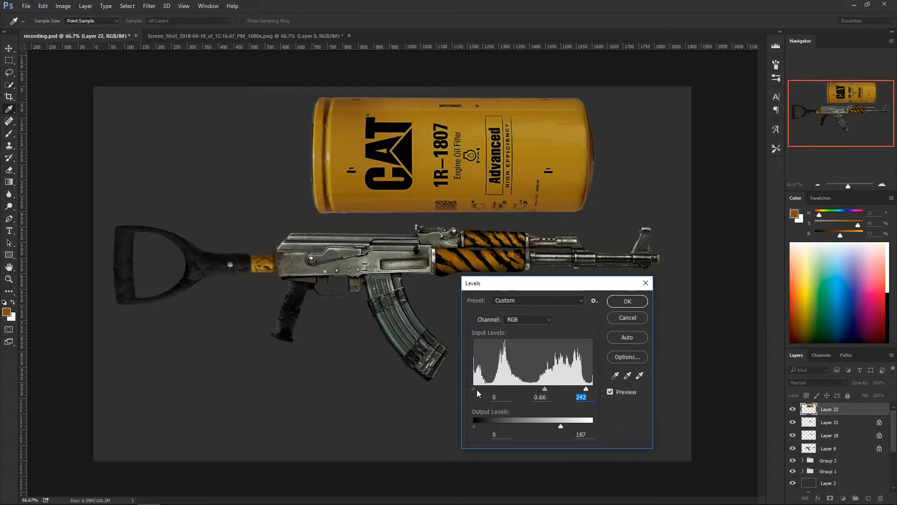
pyautogui.moveTo(476, 390); pyautogui.dragTo(476, 388)
pyautogui.click(627, 301)
pyautogui.press('v')
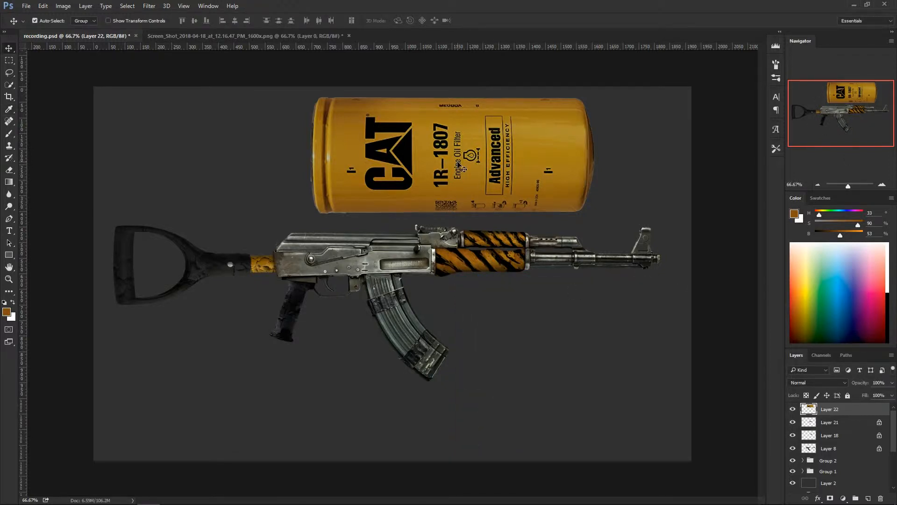
# Extend the canvas beyond the rifle's muzzle with the Crop tool to about 2240 px wide.
pyautogui.press('c')
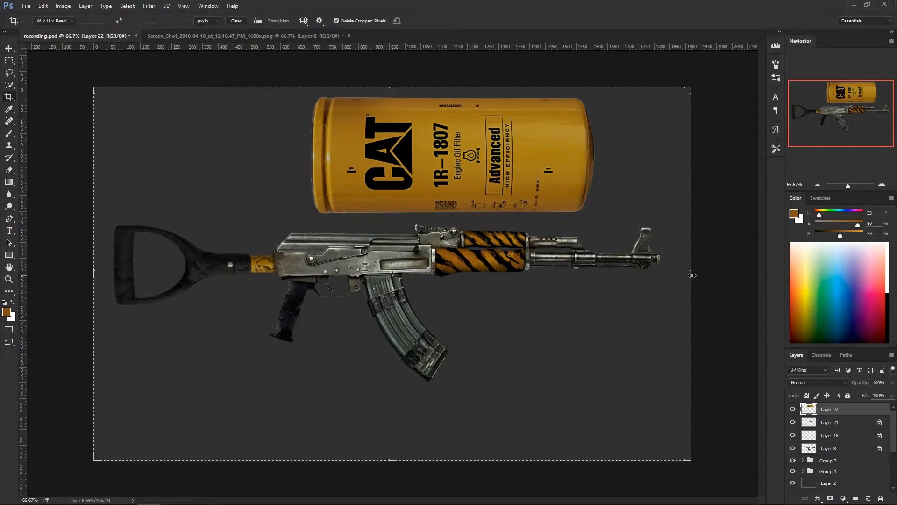
pyautogui.moveTo(691, 275); pyautogui.dragTo(742, 270)
pyautogui.press('Return')
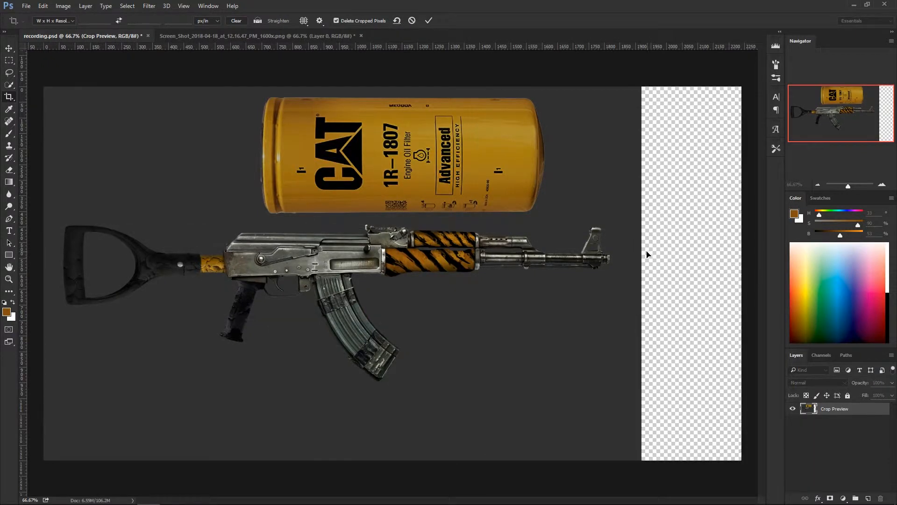
pyautogui.press('v')
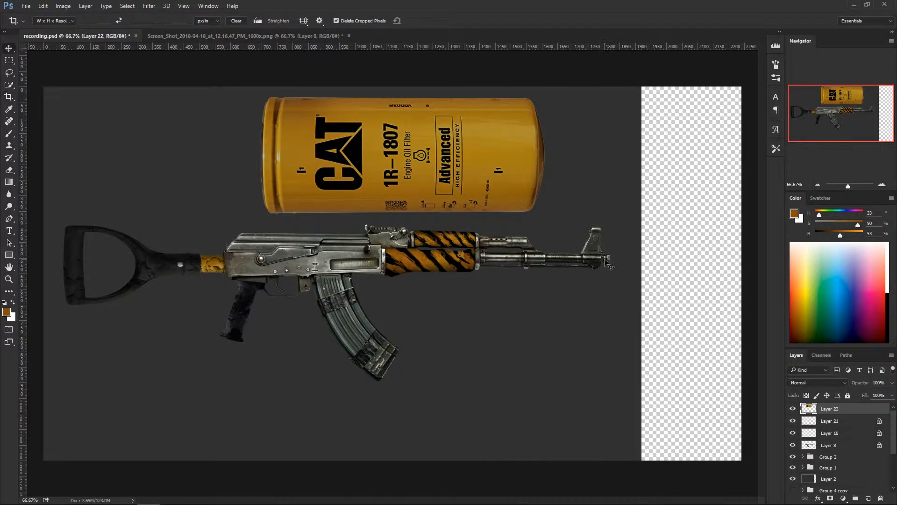
# Fill the empty canvas area on Layer 2 with the dark grey sampled from the existing background using the Paint Bucket.
pyautogui.click(830, 479)
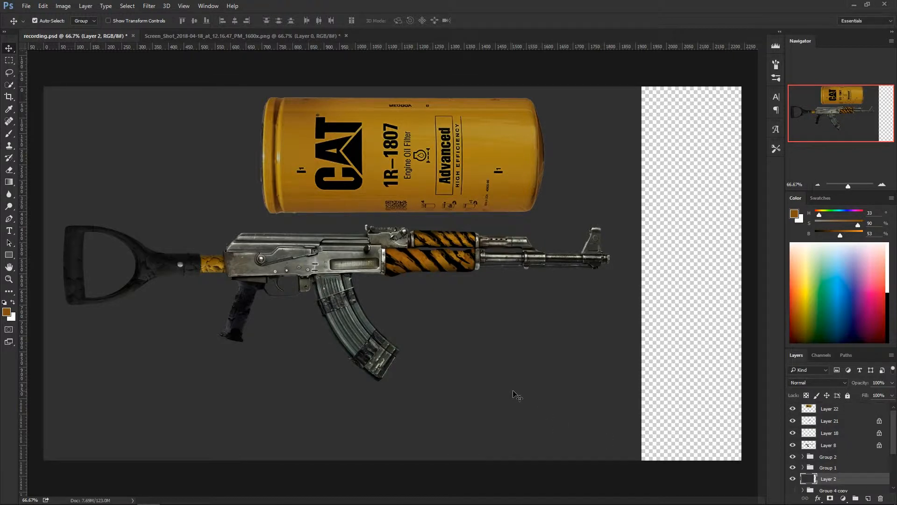
pyautogui.press('g')
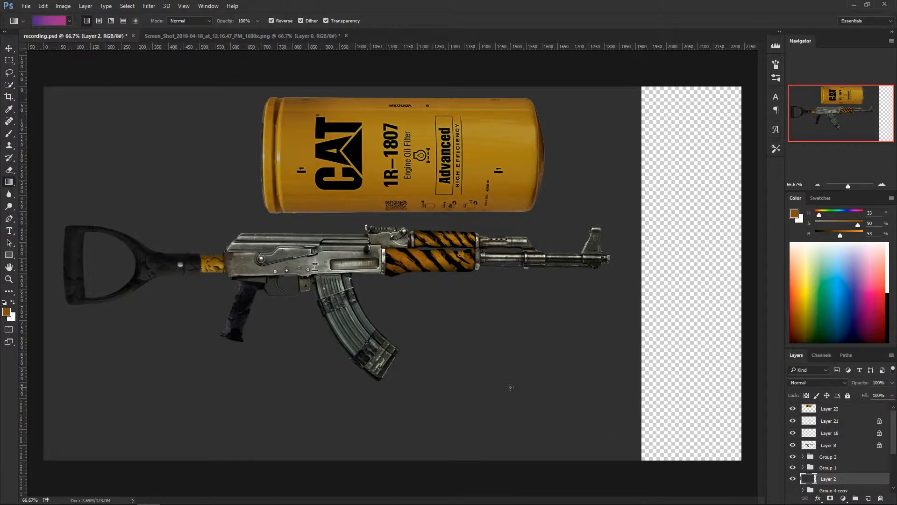
pyautogui.hotkey('shift', 'g')
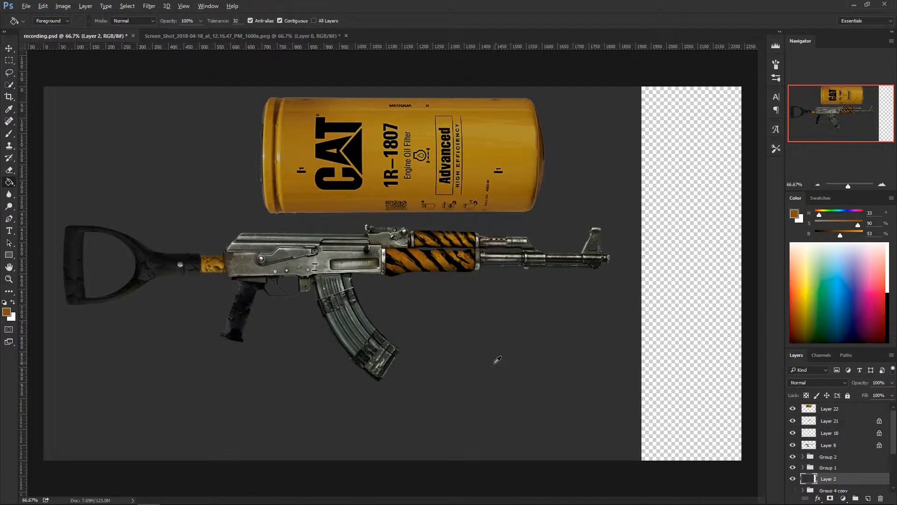
pyautogui.keyDown('alt'); pyautogui.click(494, 363); pyautogui.keyUp('alt')
pyautogui.click(688, 348)
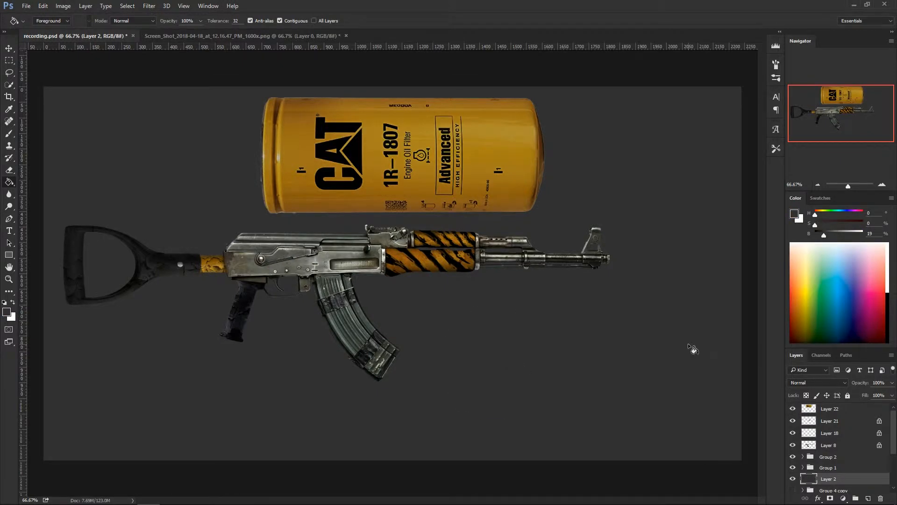
pyautogui.press('v')
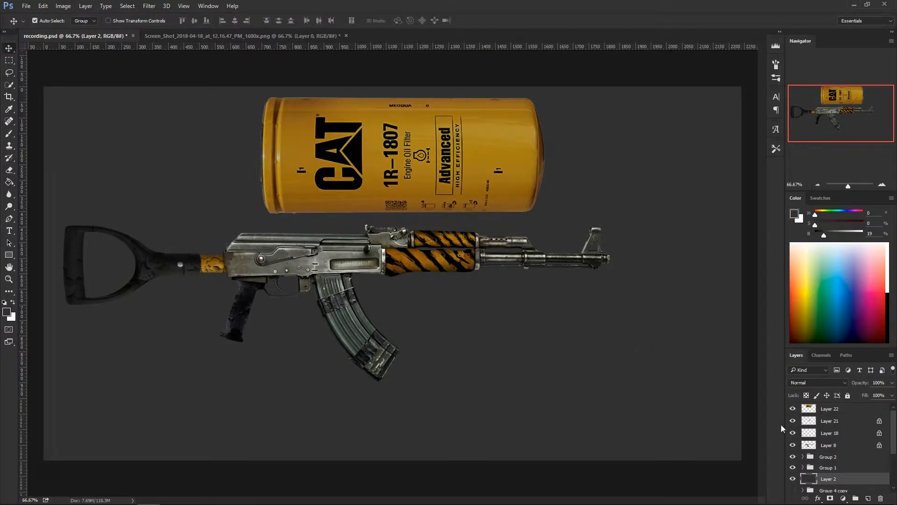
# Scale the oil filter on Layer 22 down to about 29% and place it just beyond the muzzle, in line with the barrel.
pyautogui.click(837, 409)
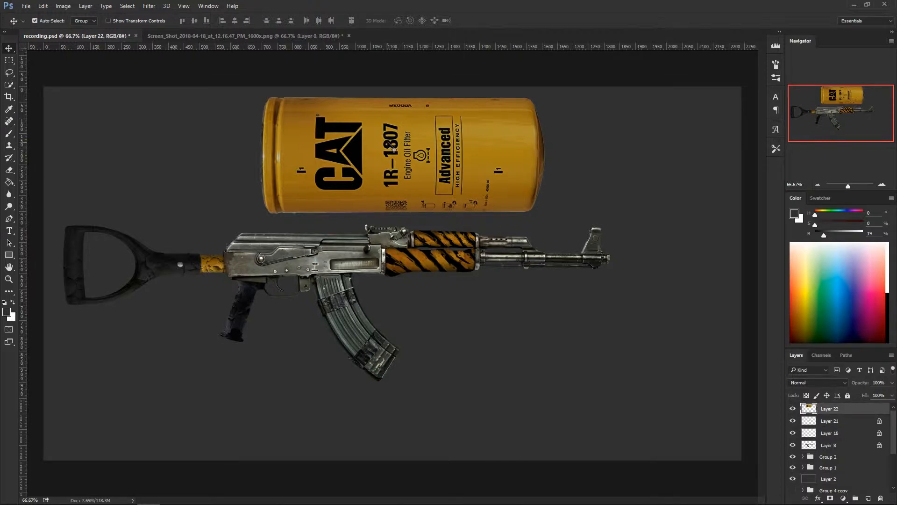
pyautogui.press('ctrl')
pyautogui.hotkey('ctrl', 't')
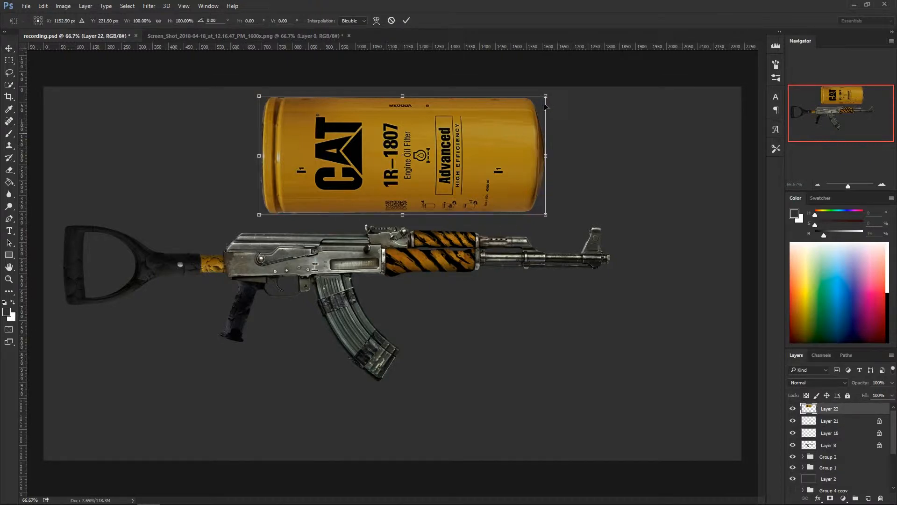
pyautogui.moveTo(544, 97); pyautogui.dragTo(676, 259)
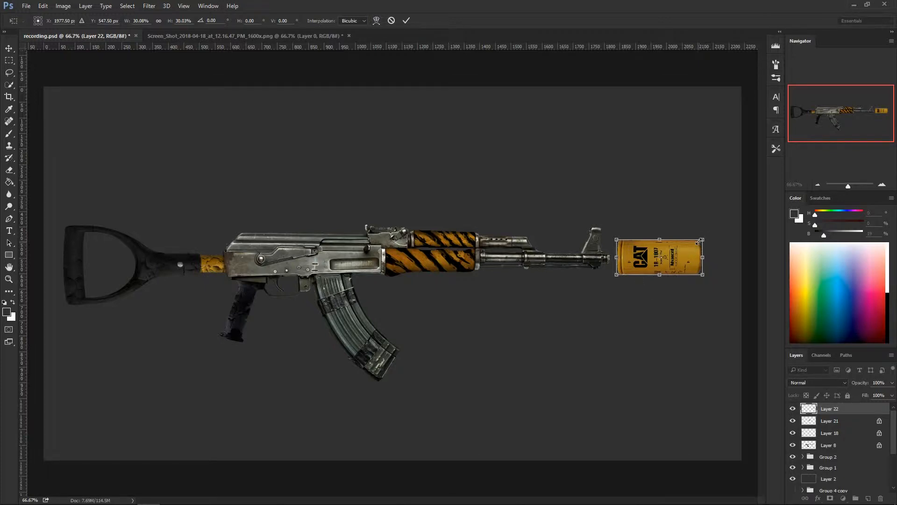
pyautogui.moveTo(700, 240); pyautogui.dragTo(698, 242)
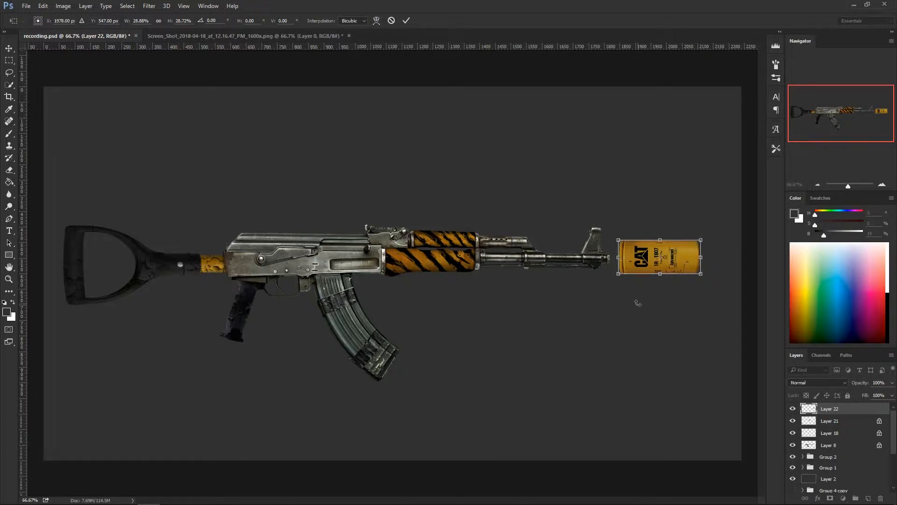
pyautogui.press('Return')
pyautogui.hotkey('ctrl', '+')
pyautogui.hotkey('ctrl', '+')
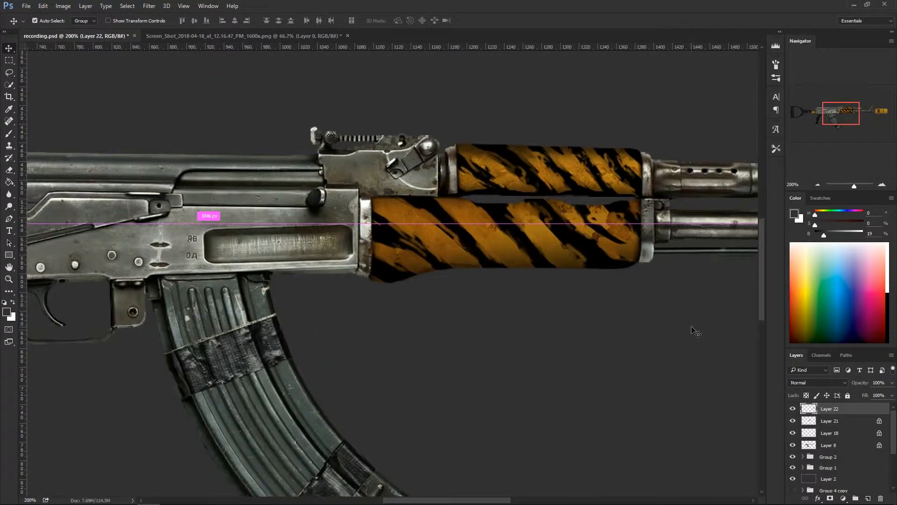
# Move the oil filter up against the muzzle and lower Layer 22 below Layer 8 in the layer stack.
pyautogui.moveTo(680, 316); pyautogui.dragTo(176, 337)
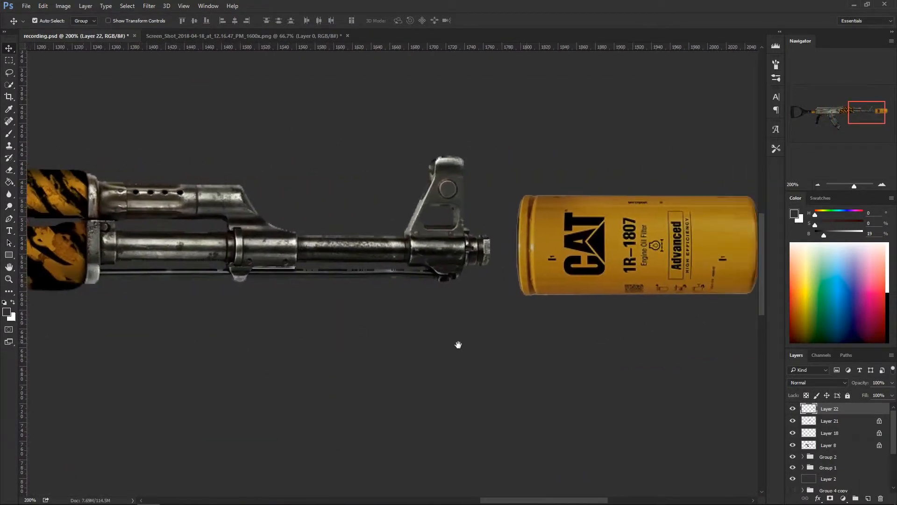
pyautogui.moveTo(458, 345); pyautogui.dragTo(346, 345)
pyautogui.moveTo(477, 264)
pyautogui.mouseDown()
pyautogui.moveTo(461, 264)
pyautogui.moveTo(470, 265)
pyautogui.mouseUp()
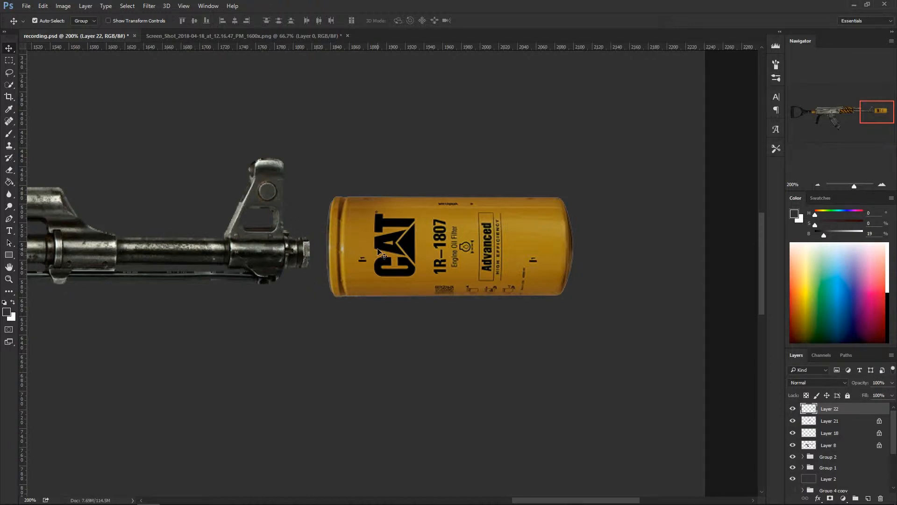
pyautogui.moveTo(397, 255); pyautogui.dragTo(373, 253)
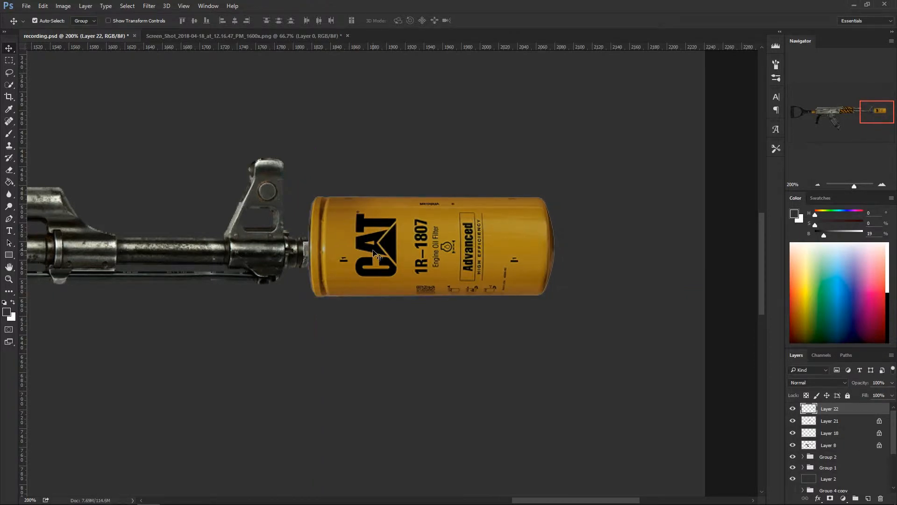
pyautogui.hotkey('ctrl', '[')
pyautogui.hotkey('ctrl', '[')
pyautogui.hotkey('ctrl', '[')
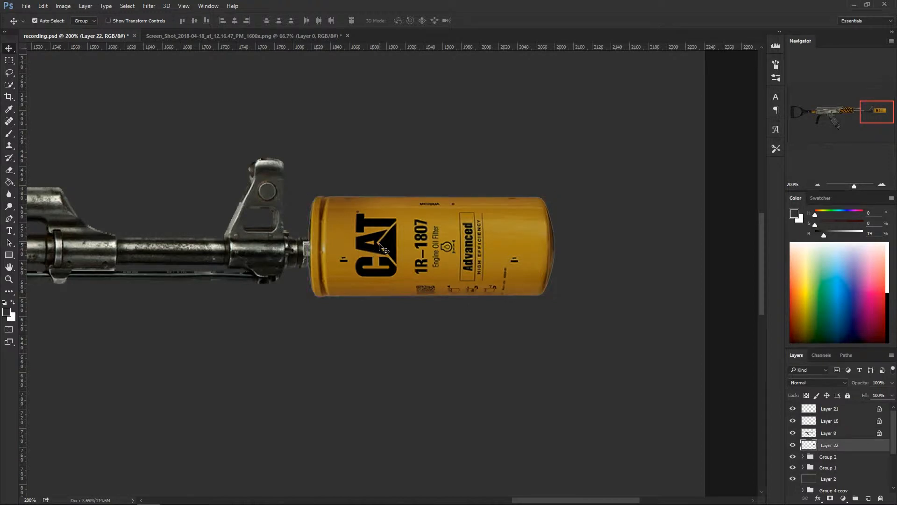
# Shift the oil filter away from the muzzle so a small gap separates them.
pyautogui.moveTo(380, 244); pyautogui.dragTo(386, 244)
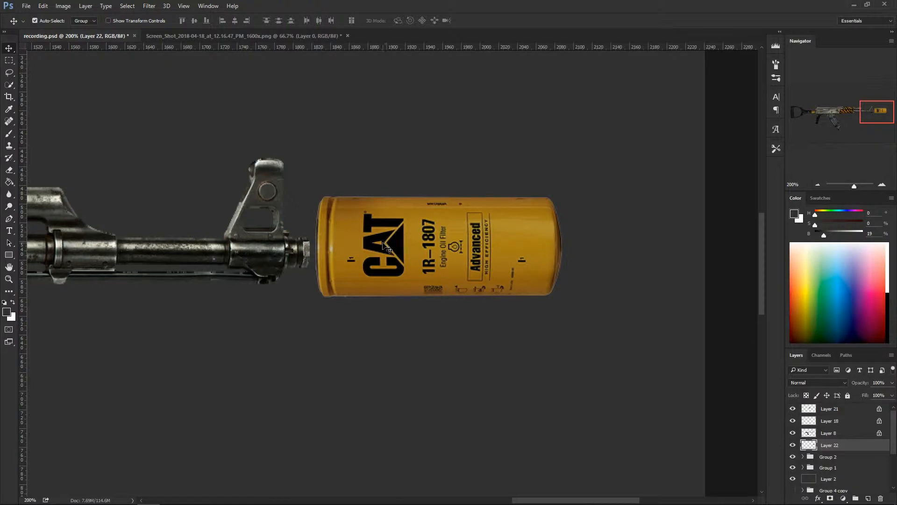
pyautogui.moveTo(385, 242); pyautogui.dragTo(392, 242)
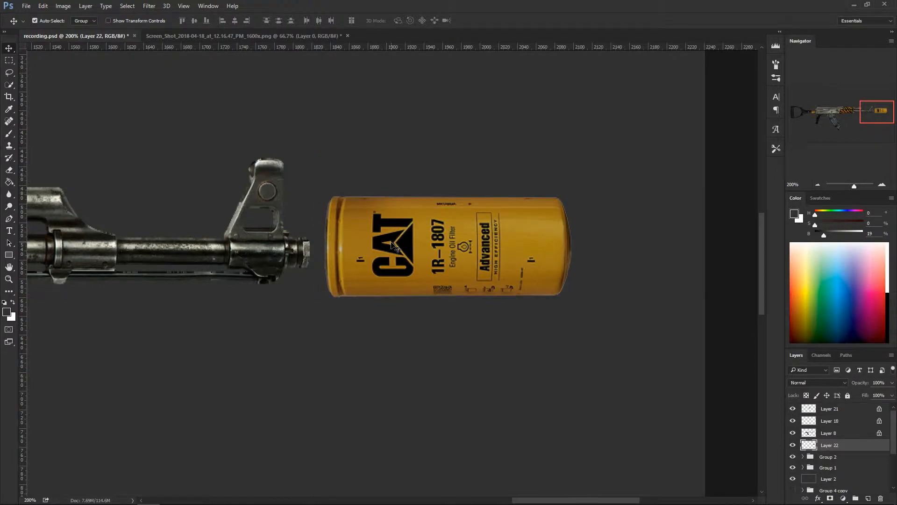
pyautogui.moveTo(318, 320); pyautogui.dragTo(372, 318)
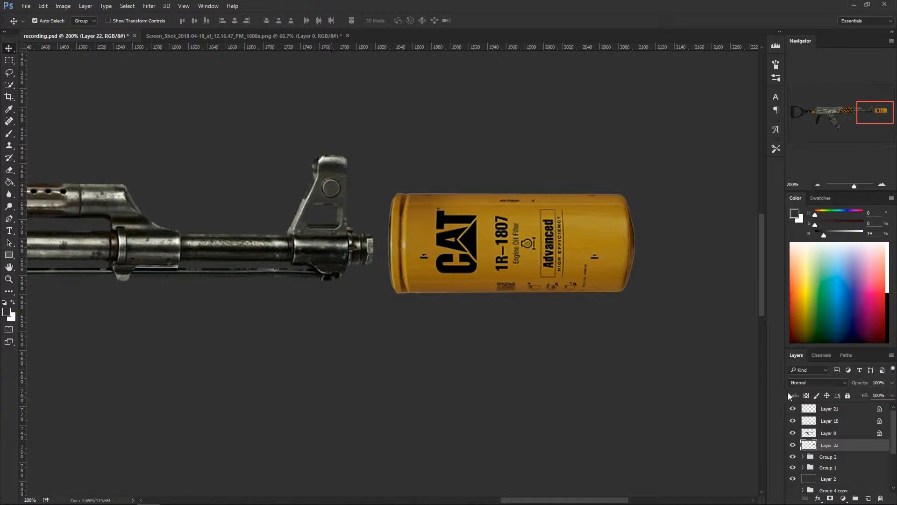
# Add a new layer above Layer 21 and choose the 125 px hard round brush with foreground color ff0000.
pyautogui.click(853, 410)
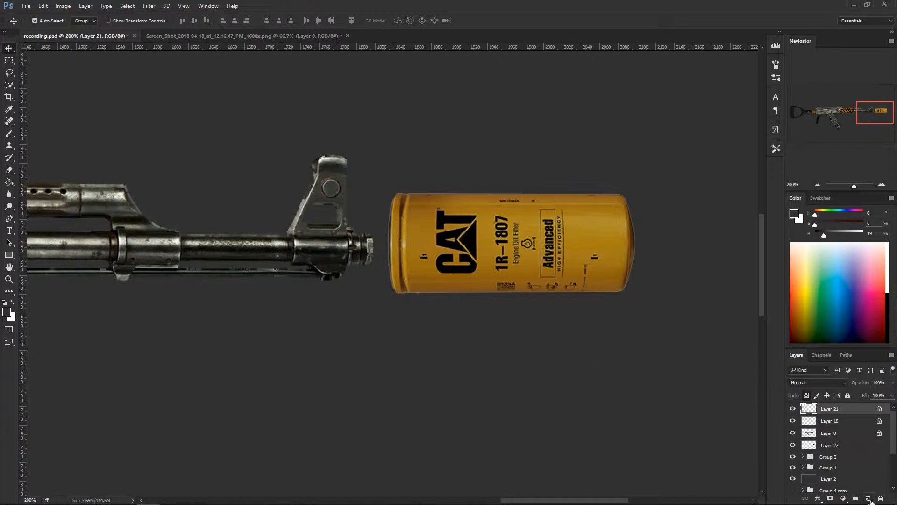
pyautogui.click(868, 498)
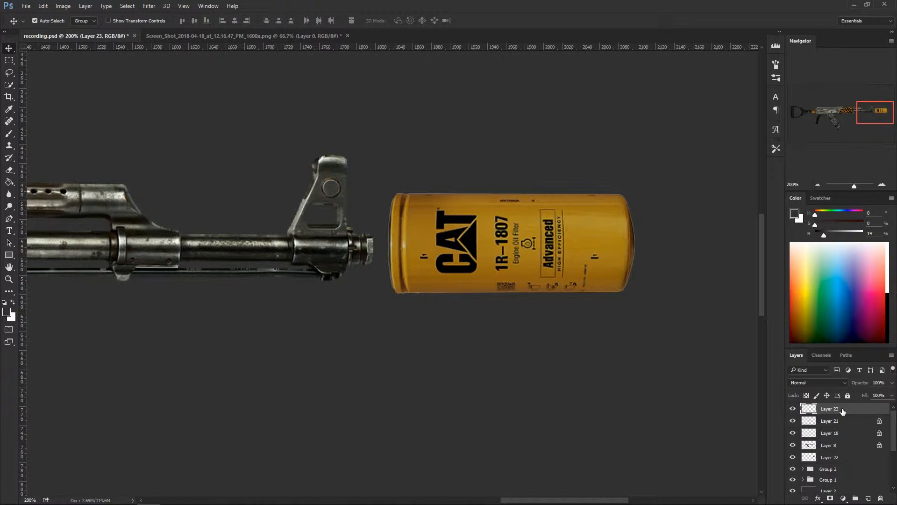
pyautogui.press('b')
pyautogui.rightClick(385, 279)
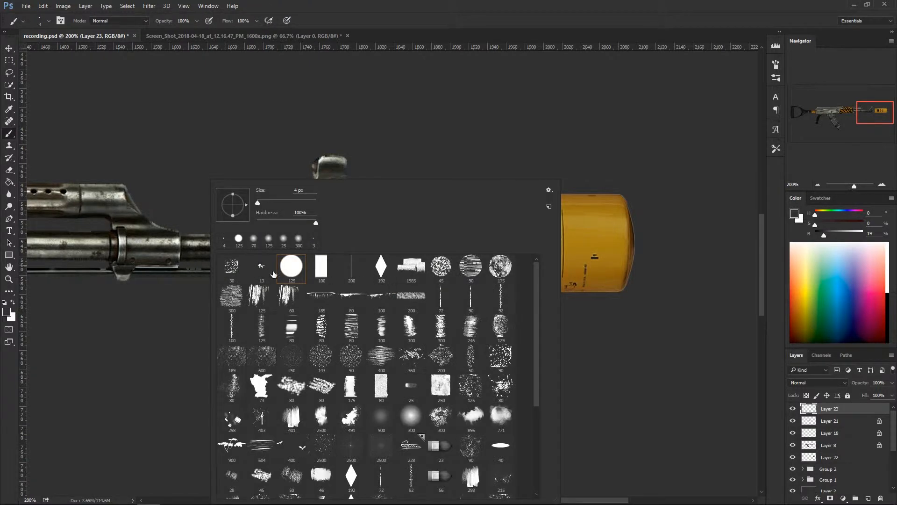
pyautogui.click(7, 312)
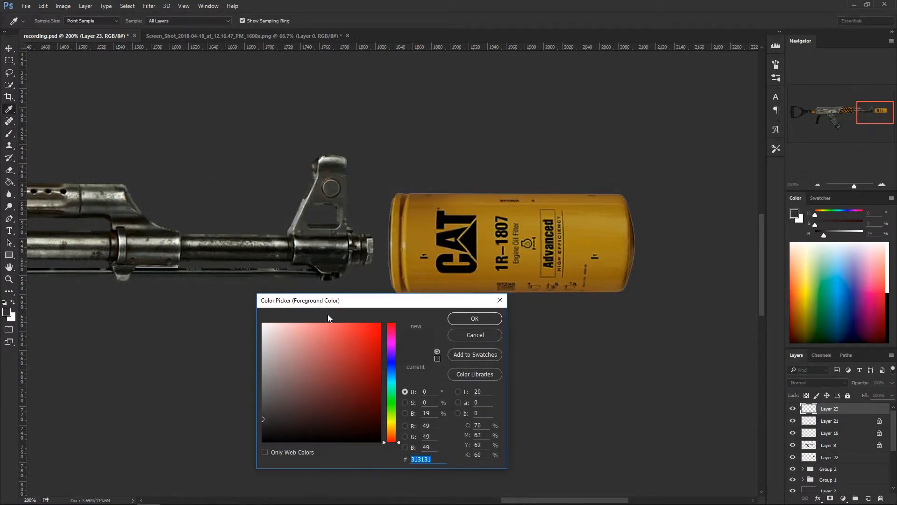
pyautogui.write('ff0000')
pyautogui.click(469, 318)
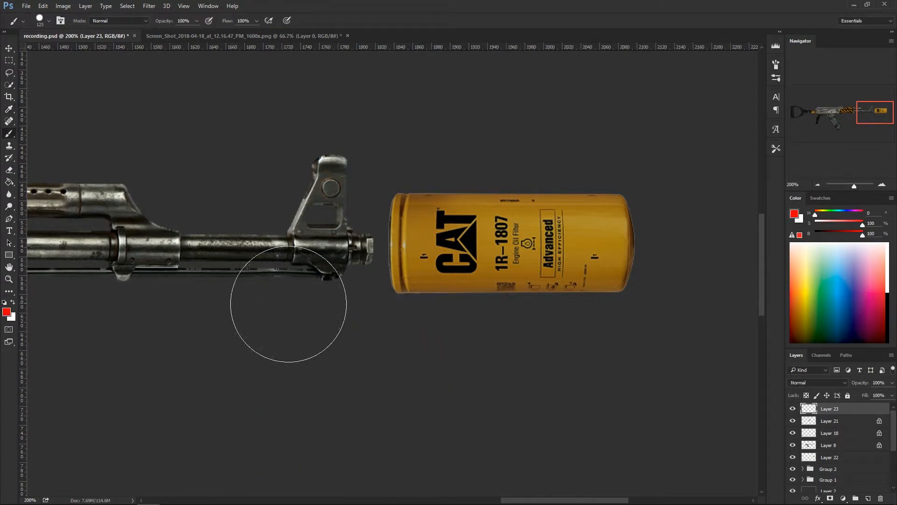
# Try a red test stroke below the barrel, undo it, and shrink the brush to a few pixels wide.
pyautogui.moveTo(262, 313); pyautogui.dragTo(385, 359)
pyautogui.hotkey('ctrl', 'z')
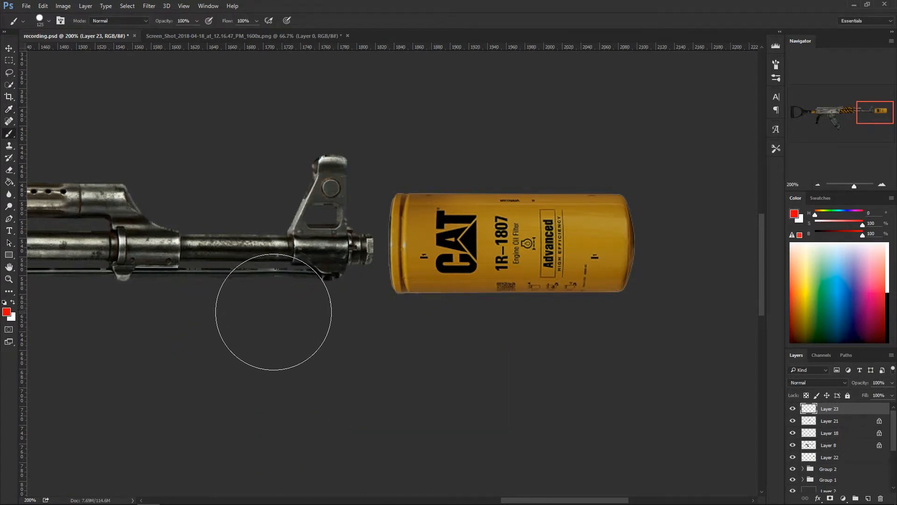
pyautogui.press('[')
pyautogui.press('[')
pyautogui.press('[')
pyautogui.press('[')
pyautogui.press('[')
pyautogui.press('[')
pyautogui.press('[')
pyautogui.press('[')
pyautogui.press('[')
pyautogui.press('[')
pyautogui.press('[')
pyautogui.press('[')
pyautogui.press('[')
pyautogui.press('[')
pyautogui.press('[')
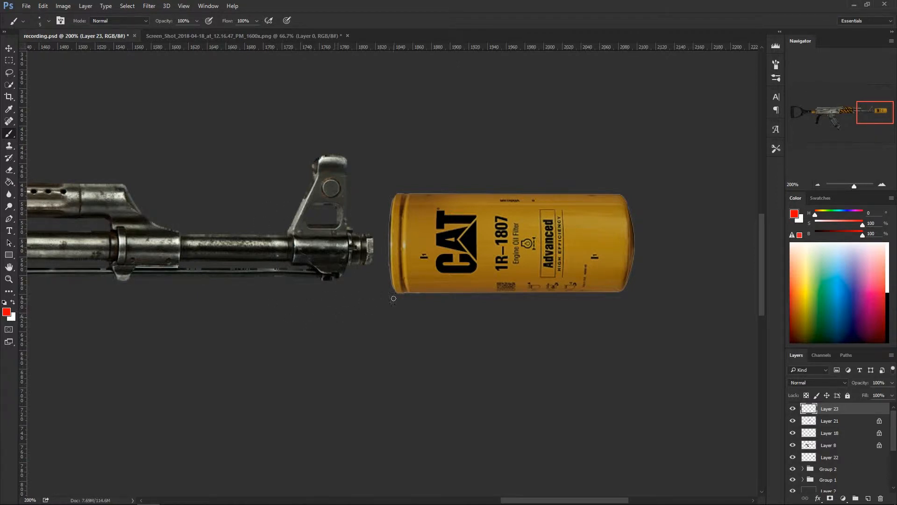
# Frame the front sight and muzzle with a red rectangle of straight brush strokes, and undo it.
pyautogui.scroll(-2, 401, 282)
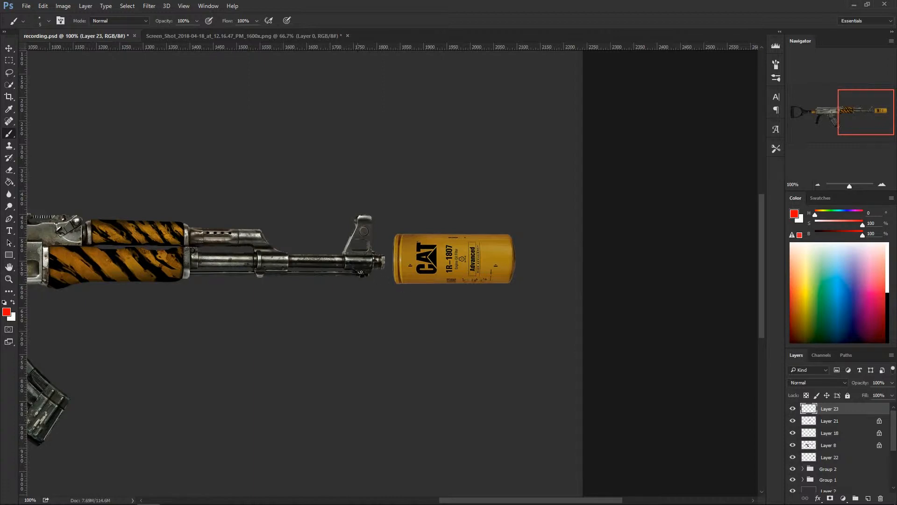
pyautogui.scroll(3, 390, 270)
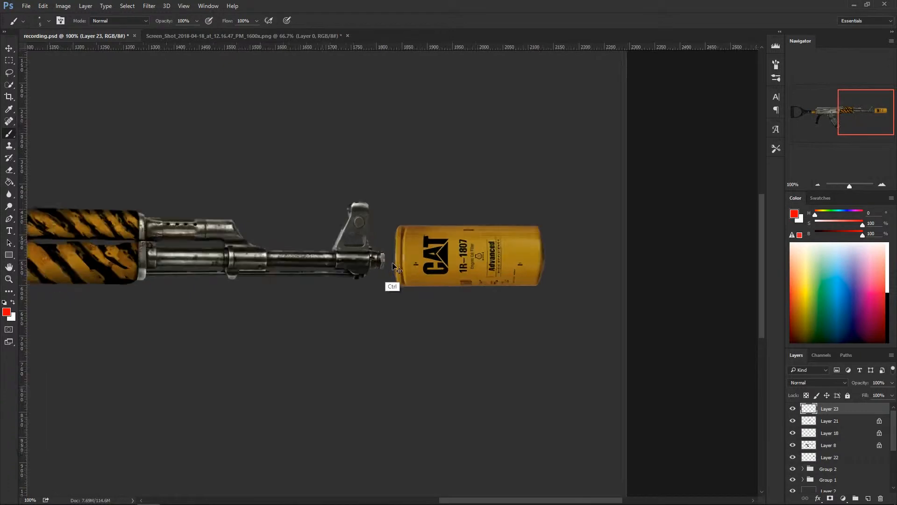
pyautogui.moveTo(351, 309); pyautogui.dragTo(405, 345)
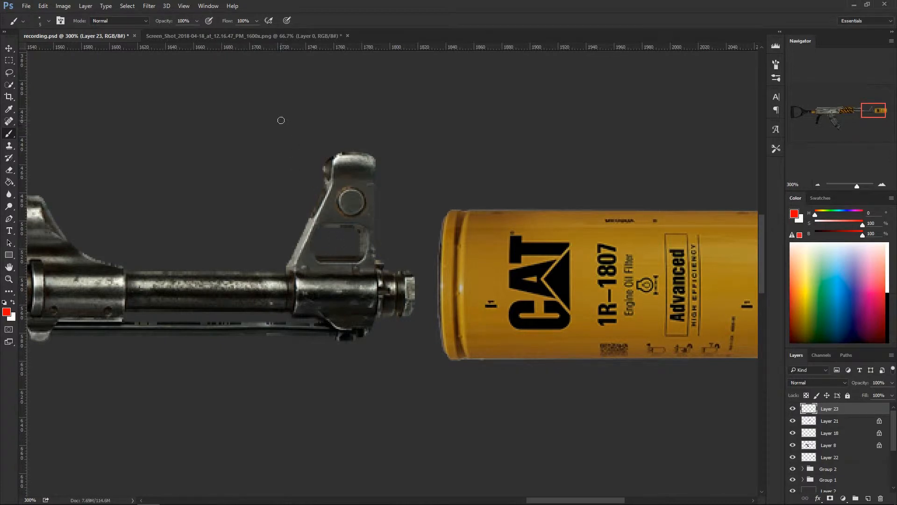
pyautogui.click(256, 116)
pyautogui.keyDown('shift'); pyautogui.click(386, 114); pyautogui.keyUp('shift')
pyautogui.keyDown('shift'); pyautogui.click(428, 113); pyautogui.keyUp('shift')
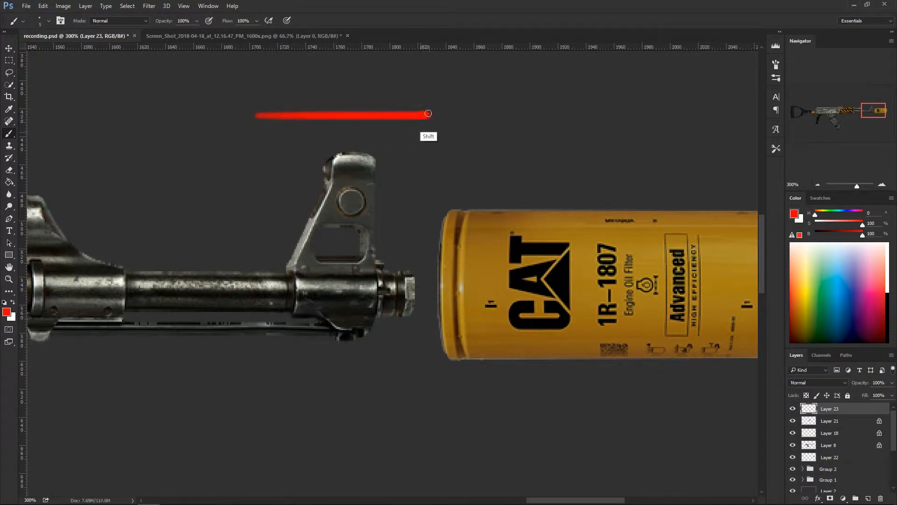
pyautogui.moveTo(428, 113)
pyautogui.mouseDown()
pyautogui.moveTo(419, 233)
pyautogui.moveTo(426, 391)
pyautogui.moveTo(259, 397)
pyautogui.moveTo(267, 397)
pyautogui.moveTo(253, 354)
pyautogui.moveTo(268, 118)
pyautogui.mouseUp()
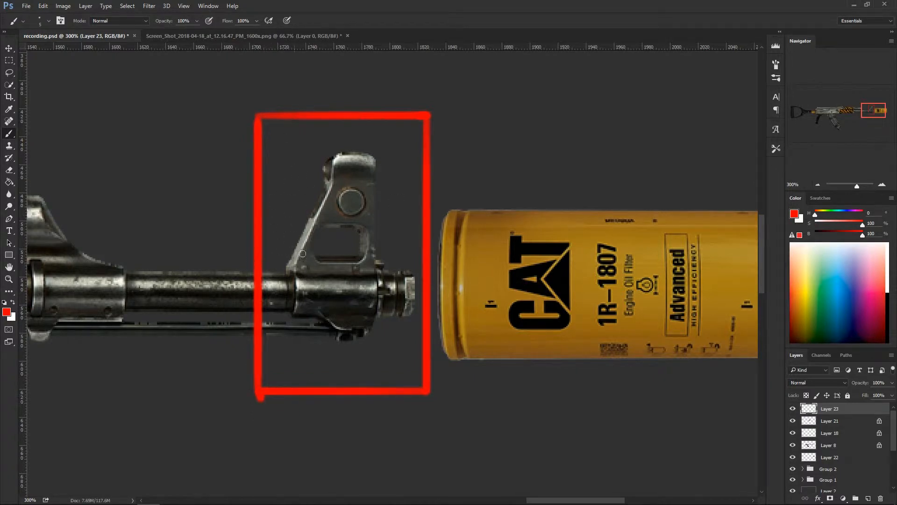
pyautogui.hotkey('ctrl', 'alt', 'z')
pyautogui.hotkey('ctrl', 'alt', 'z')
pyautogui.hotkey('ctrl', 'alt', 'z')
pyautogui.hotkey('ctrl', 'alt', 'z')
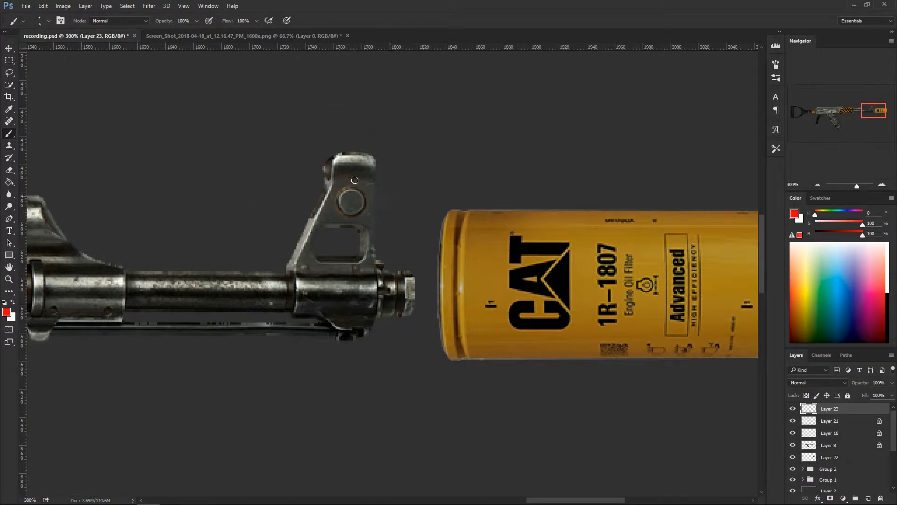
# Mark the front sight with a red scribble and its sloped rear edge with an arrow and strokes, and undo the marks.
pyautogui.moveTo(354, 166)
pyautogui.mouseDown()
pyautogui.moveTo(336, 195)
pyautogui.moveTo(357, 199)
pyautogui.moveTo(365, 218)
pyautogui.moveTo(322, 224)
pyautogui.moveTo(342, 233)
pyautogui.moveTo(343, 300)
pyautogui.moveTo(360, 320)
pyautogui.mouseUp()
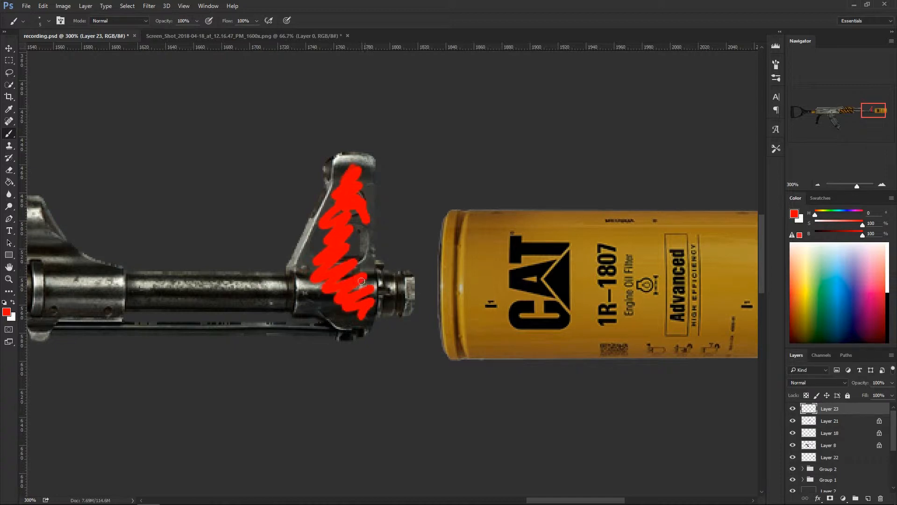
pyautogui.hotkey('ctrl', 'z')
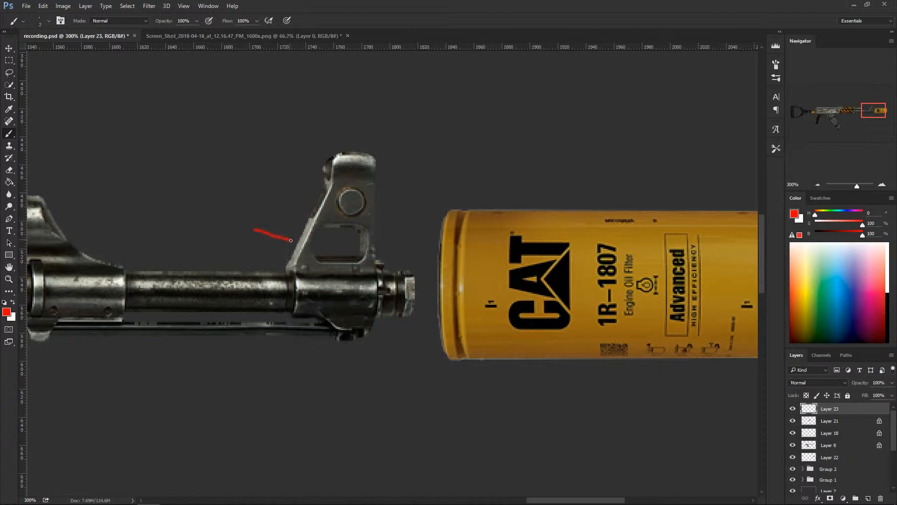
pyautogui.hotkey('ctrl', 'z')
pyautogui.moveTo(285, 265); pyautogui.dragTo(305, 226)
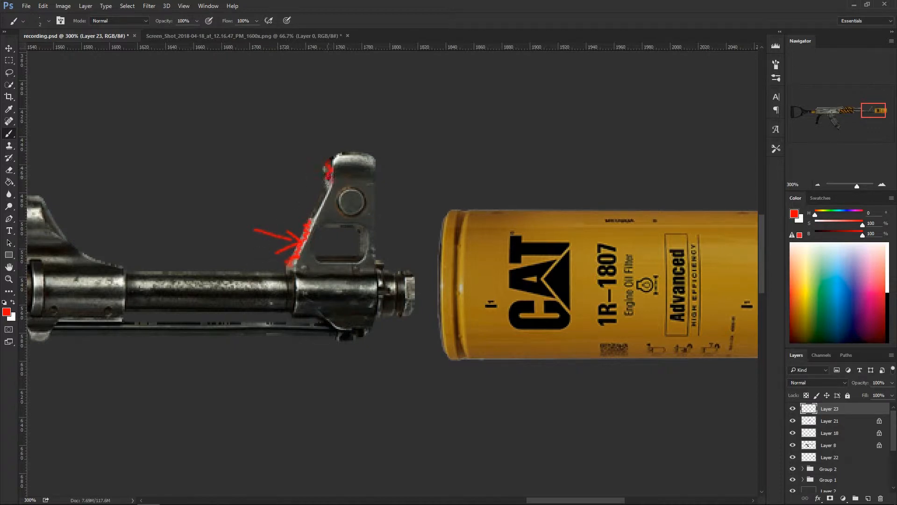
pyautogui.hotkey('ctrl', 'alt', 'z')
pyautogui.hotkey('ctrl', 'alt', 'z')
pyautogui.hotkey('ctrl', 'alt', 'z')
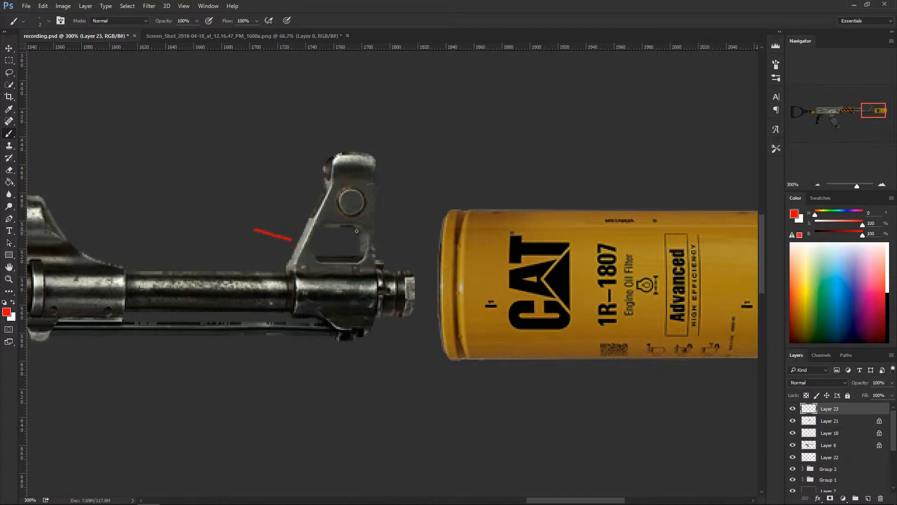
pyautogui.hotkey('ctrl', 'alt', 'z')
pyautogui.hotkey('ctrl', 'alt', 'z')
pyautogui.hotkey('ctrl', 'alt', 'z')
# Sketch a small red box with a narrow side face above the barrel and mark both of its faces.
pyautogui.moveTo(187, 177)
pyautogui.mouseDown()
pyautogui.moveTo(249, 175)
pyautogui.moveTo(242, 222)
pyautogui.mouseUp()
pyautogui.keyDown('shift'); pyautogui.click(242, 244); pyautogui.keyUp('shift')
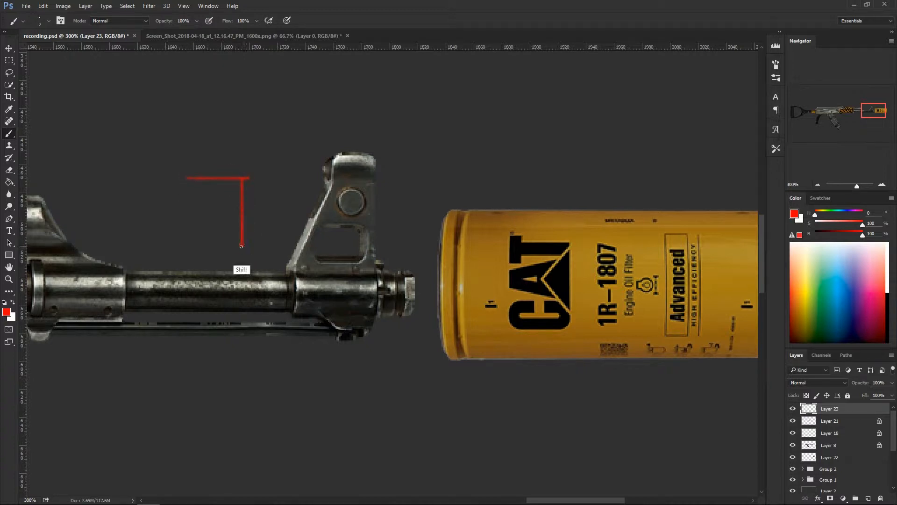
pyautogui.keyDown('shift'); pyautogui.click(183, 244); pyautogui.keyUp('shift')
pyautogui.keyDown('shift'); pyautogui.click(188, 187); pyautogui.keyUp('shift')
pyautogui.moveTo(180, 184); pyautogui.dragTo(180, 179)
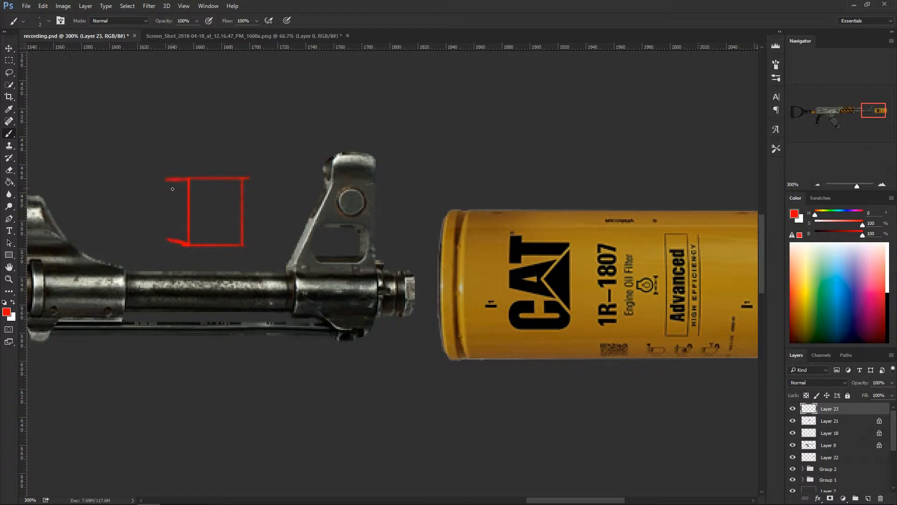
pyautogui.moveTo(167, 180); pyautogui.dragTo(166, 236)
pyautogui.press('shift')
pyautogui.click(247, 130)
pyautogui.keyDown('shift'); pyautogui.click(187, 179); pyautogui.keyUp('shift')
pyautogui.keyDown('shift'); pyautogui.click(173, 177); pyautogui.keyUp('shift')
pyautogui.keyDown('shift'); pyautogui.click(244, 177); pyautogui.keyUp('shift')
pyautogui.keyDown('shift'); pyautogui.click(186, 178); pyautogui.keyUp('shift')
pyautogui.keyDown('shift'); pyautogui.click(221, 177); pyautogui.keyUp('shift')
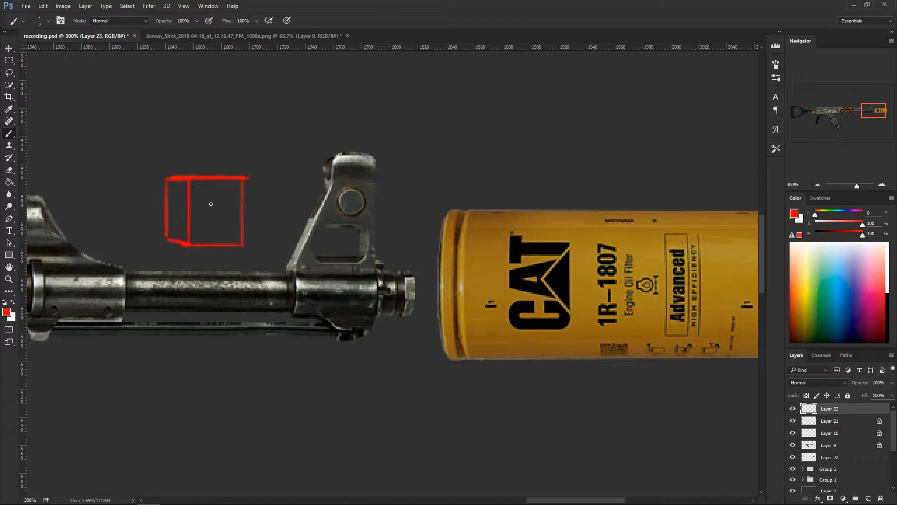
pyautogui.moveTo(211, 204); pyautogui.dragTo(229, 198)
pyautogui.moveTo(157, 213); pyautogui.dragTo(175, 199)
# Undo all strokes of the red box sketch, keeping the empty Layer 23.
pyautogui.hotkey('ctrl', 'alt', 'z')
pyautogui.hotkey('ctrl', 'alt', 'z')
pyautogui.hotkey('ctrl', 'alt', 'z')
pyautogui.hotkey('ctrl', 'alt', 'z')
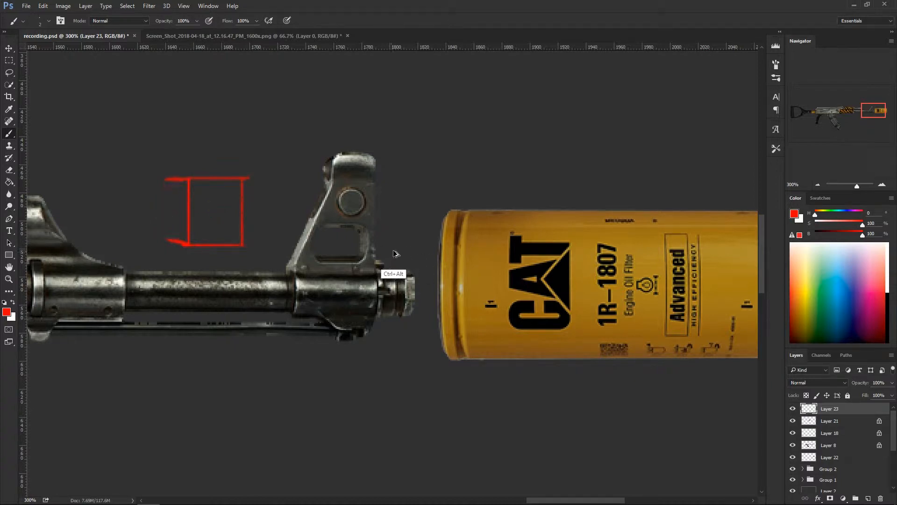
pyautogui.hotkey('ctrl', 'alt', 'z')
pyautogui.hotkey('ctrl', 'alt', 'z')
pyautogui.hotkey('ctrl', 'alt', 'z')
pyautogui.hotkey('ctrl', 'alt', 'z')
pyautogui.hotkey('ctrl', 'alt', 'z')
pyautogui.hotkey('ctrl', 'alt', 'z')
pyautogui.hotkey('ctrl', 'alt', 'z')
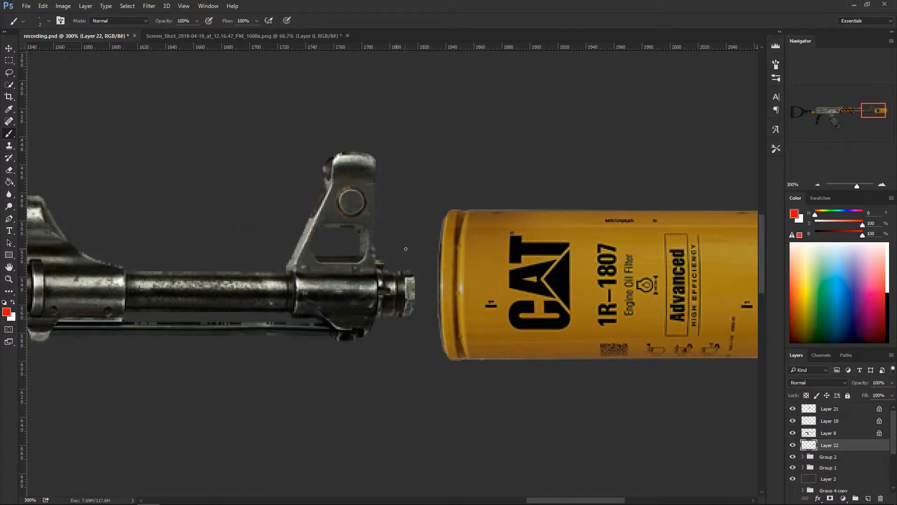
pyautogui.hotkey('ctrl', 'shift', 'z')
# Mark the rim of the oil filter nearest the muzzle with red strokes and a circle, and undo them.
pyautogui.moveTo(514, 248); pyautogui.dragTo(405, 248)
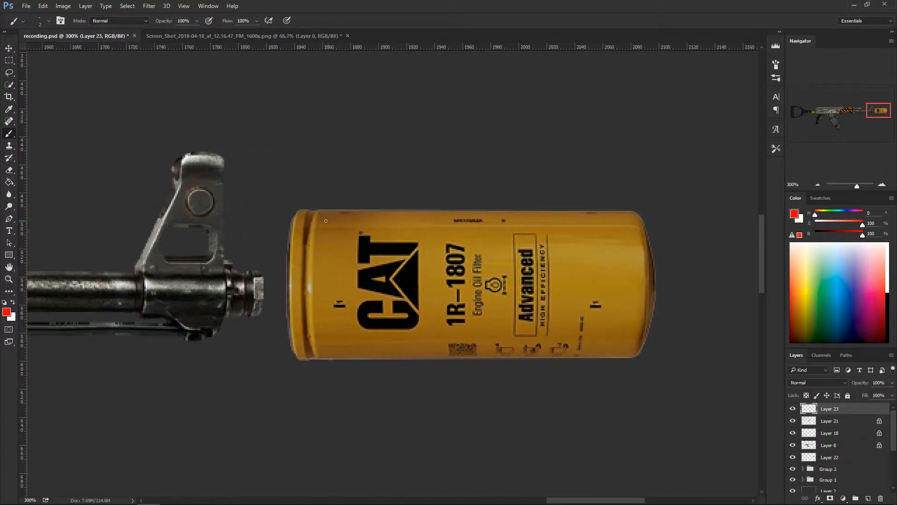
pyautogui.moveTo(319, 211)
pyautogui.mouseDown()
pyautogui.moveTo(306, 322)
pyautogui.moveTo(299, 299)
pyautogui.mouseUp()
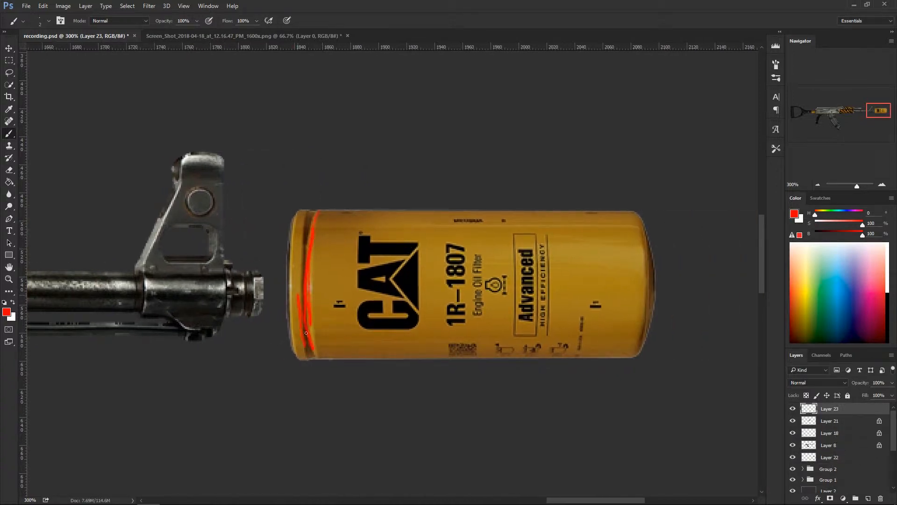
pyautogui.hotkey('ctrl', 'z')
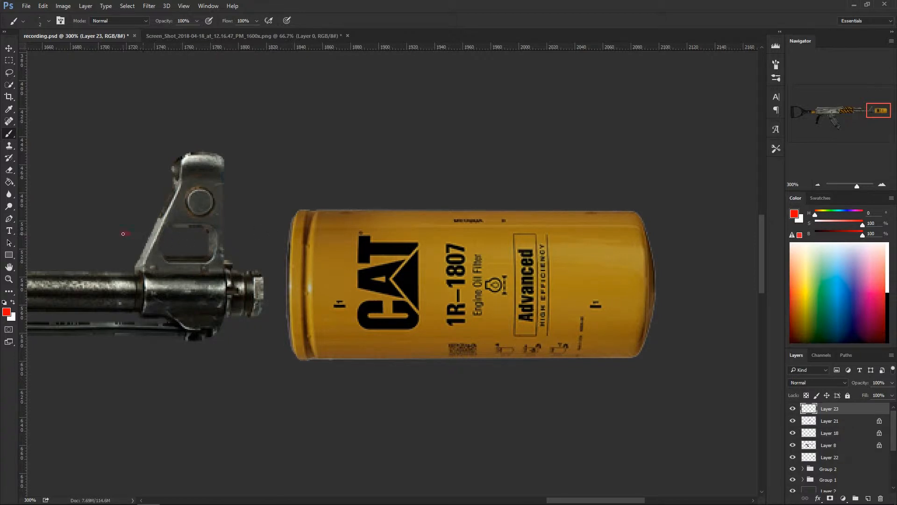
pyautogui.hotkey('ctrl', 'z')
pyautogui.moveTo(303, 251)
pyautogui.mouseDown()
pyautogui.moveTo(288, 239)
pyautogui.moveTo(294, 246)
pyautogui.mouseUp()
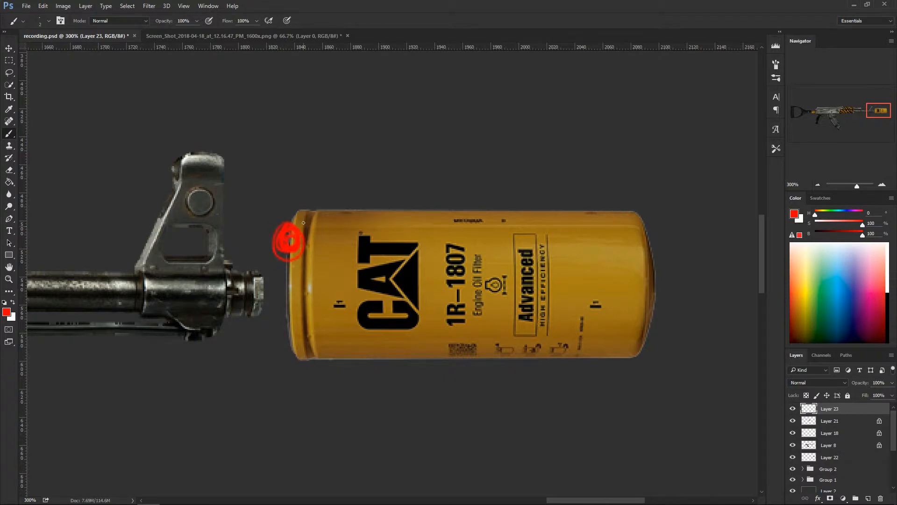
pyautogui.hotkey('ctrl', 'z')
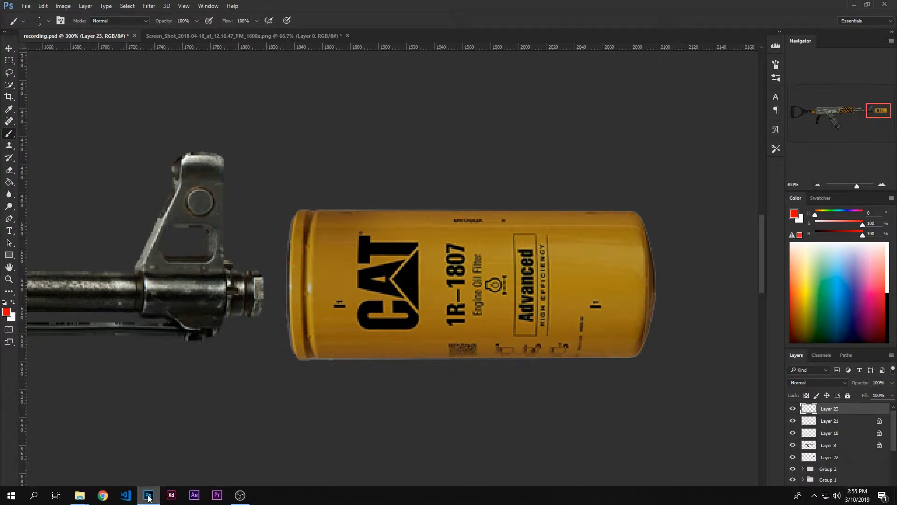
# Open the reference photo 483727.jpg of a black oil filter in the Photos app.
pyautogui.click(150, 498)
pyautogui.doubleClick(310, 67)
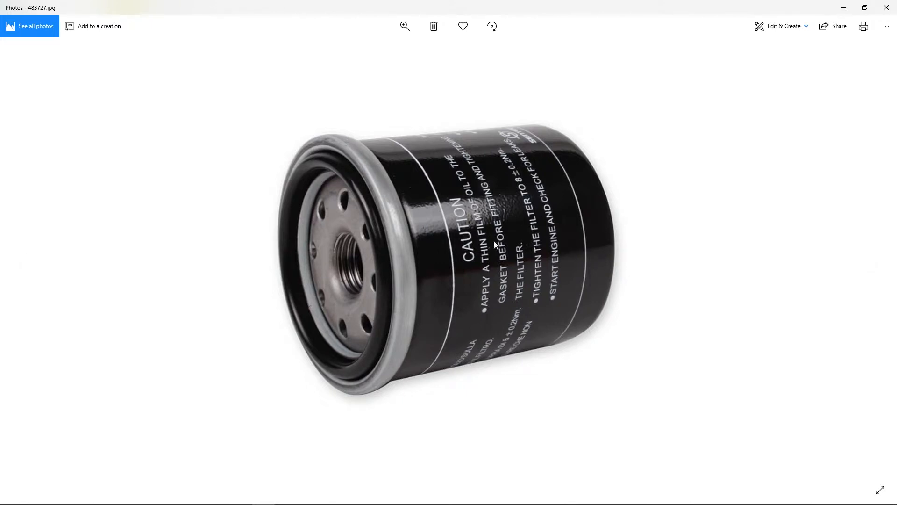
# Leave the Photos app, open 483727.jpg as a document in Photoshop, and close the Screen_Shot image without saving it.
pyautogui.click(887, 7)
pyautogui.moveTo(309, 65); pyautogui.dragTo(382, 33)
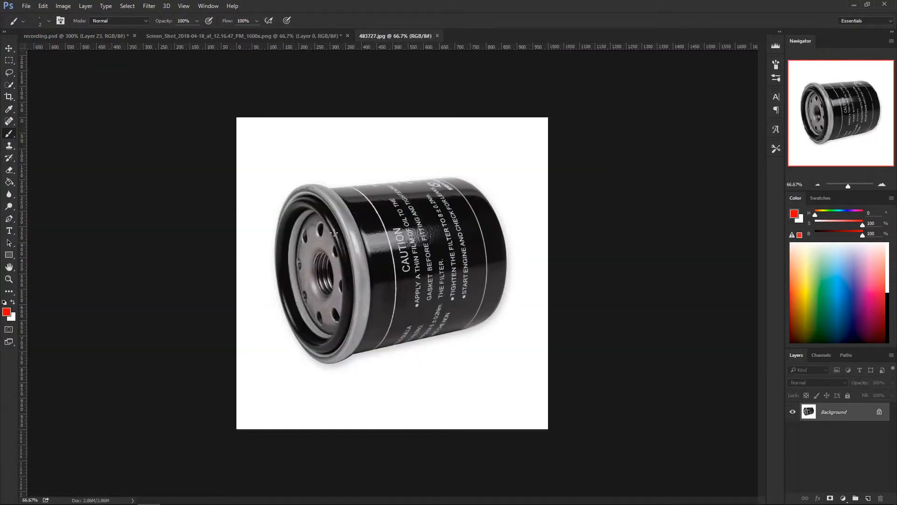
pyautogui.click(223, 33)
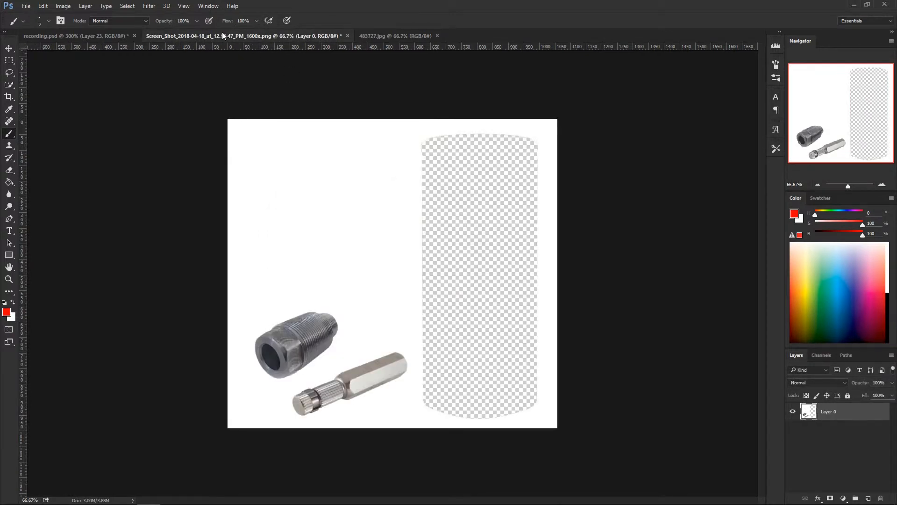
pyautogui.click(114, 35)
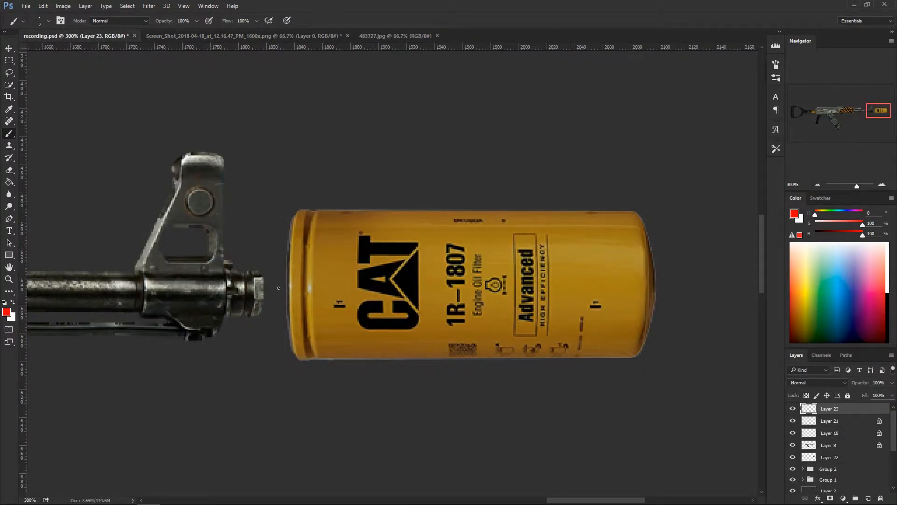
pyautogui.click(310, 35)
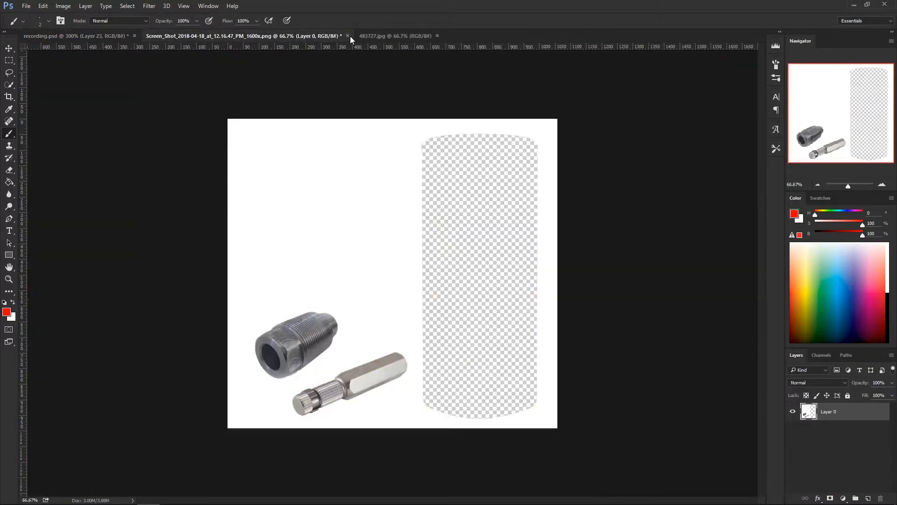
pyautogui.click(347, 36)
pyautogui.click(450, 187)
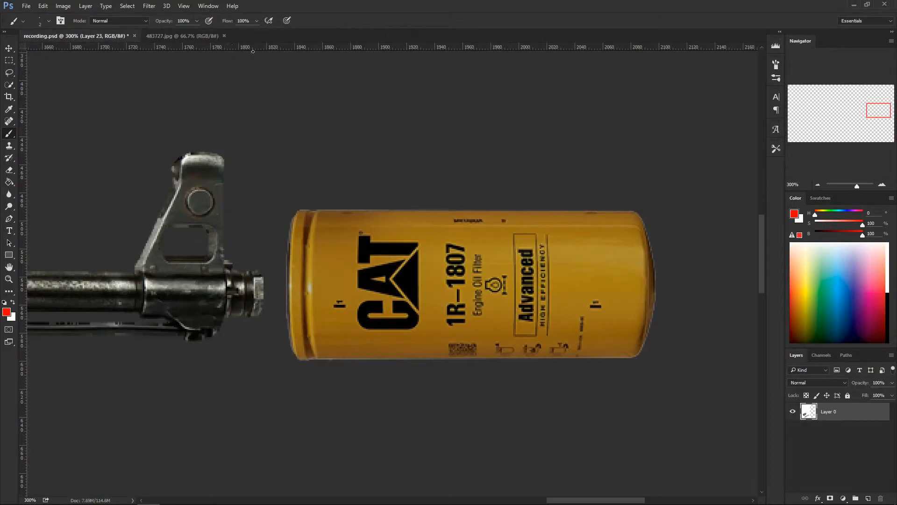
# Quick-select the perforated base plate and grey rim of the black filter in 483727.jpg and cut them out.
pyautogui.click(196, 35)
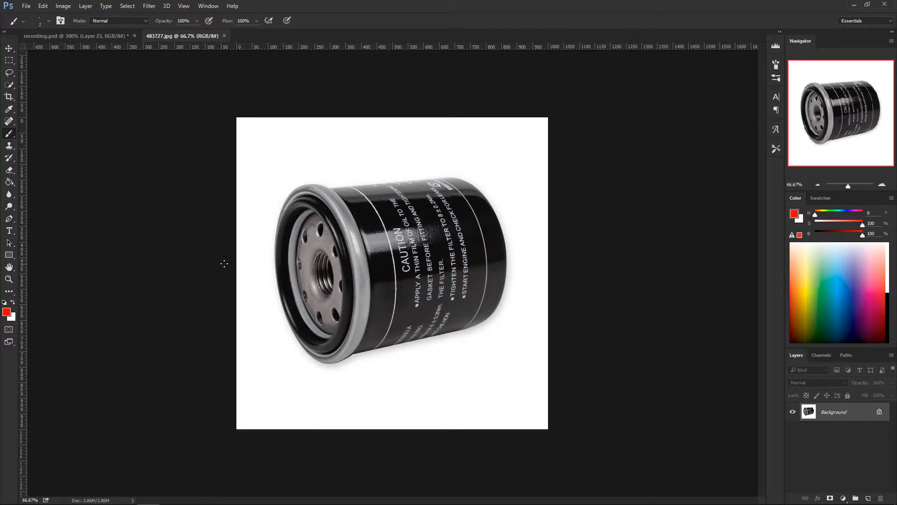
pyautogui.press('w')
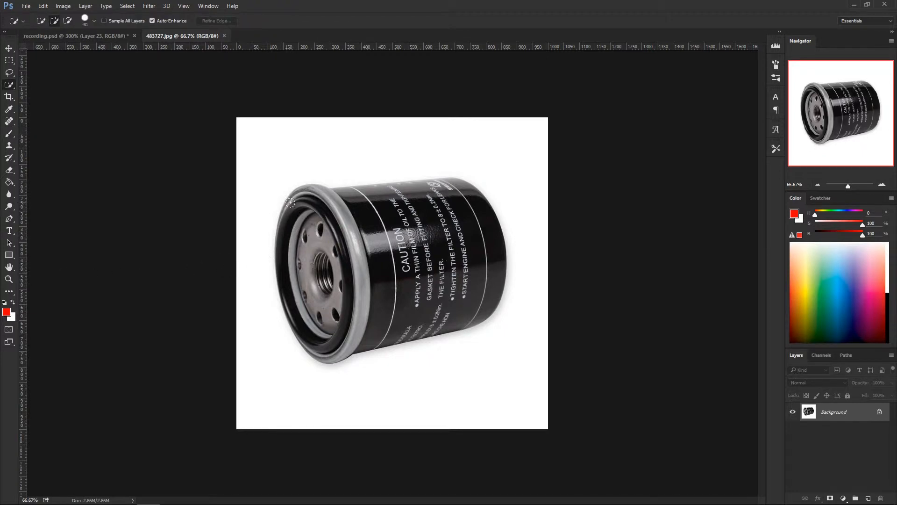
pyautogui.moveTo(286, 212)
pyautogui.mouseDown()
pyautogui.moveTo(306, 192)
pyautogui.moveTo(326, 197)
pyautogui.moveTo(342, 216)
pyautogui.moveTo(360, 298)
pyautogui.moveTo(338, 333)
pyautogui.moveTo(313, 308)
pyautogui.moveTo(303, 256)
pyautogui.mouseUp()
pyautogui.hotkey('ctrl', 'BackSpace')
pyautogui.hotkey('ctrl', 'd')
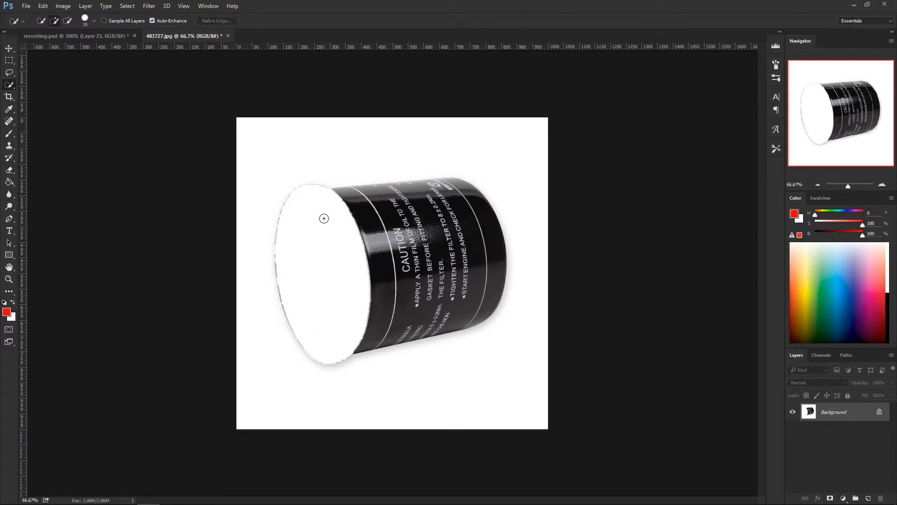
# Paste the cut-out filter base onto Layer 23 of recording.psd and move it below the muzzle.
pyautogui.click(85, 37)
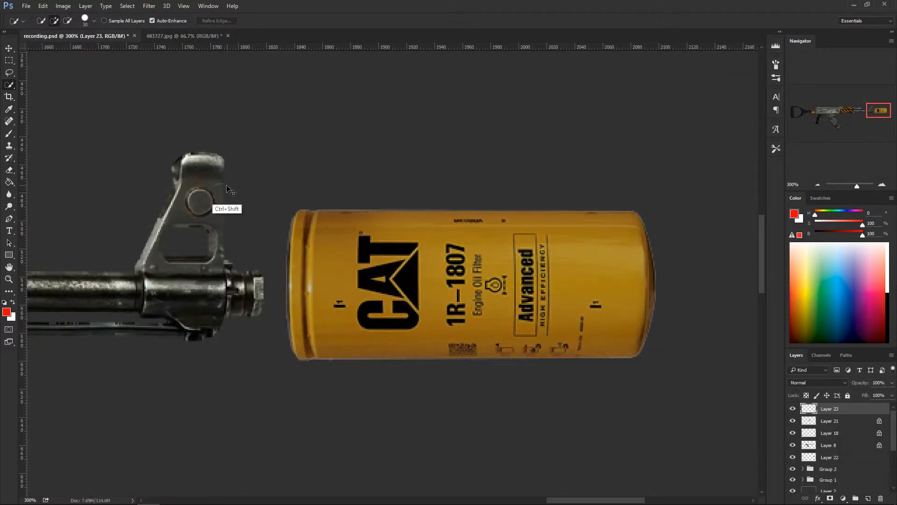
pyautogui.hotkey('ctrl', 'shift', 'v')
pyautogui.press('v')
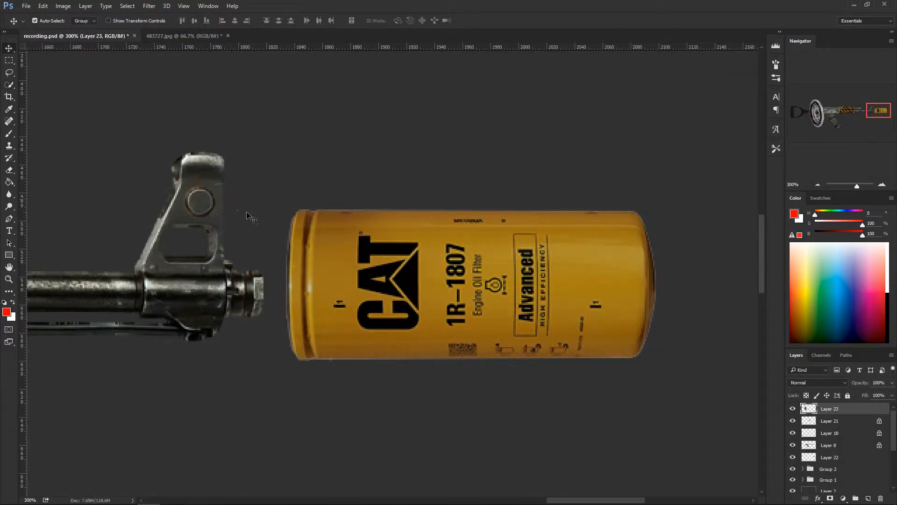
pyautogui.scroll(-8, 251, 216)
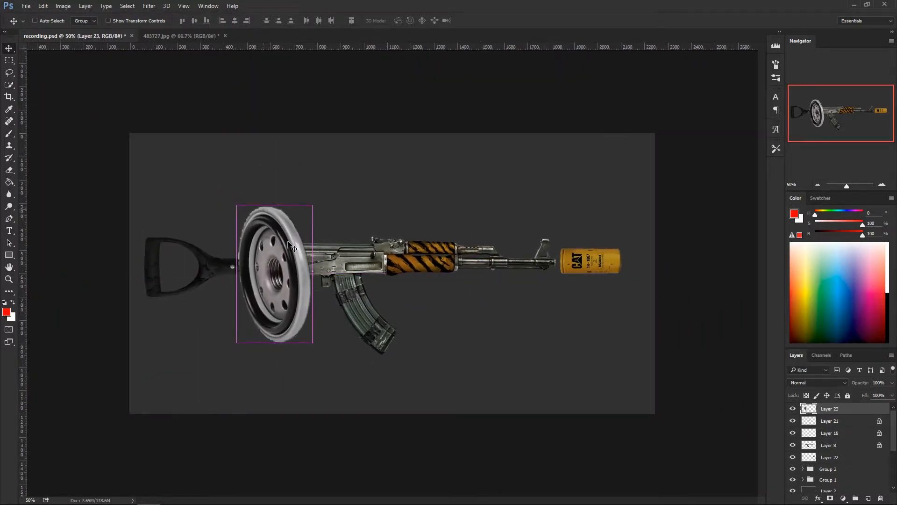
pyautogui.hotkey('ctrl', '+')
pyautogui.moveTo(217, 237); pyautogui.dragTo(587, 347)
# Close the 483727.jpg document without saving its changes.
pyautogui.click(214, 37)
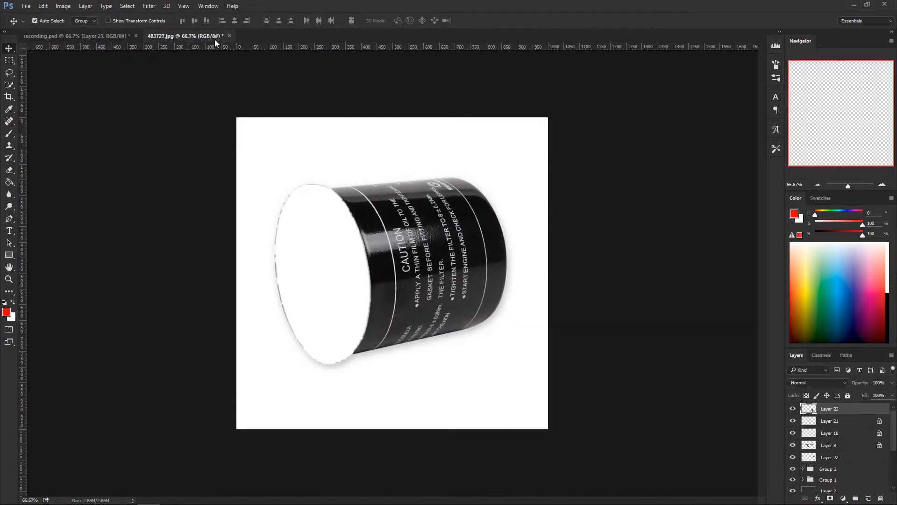
pyautogui.click(229, 36)
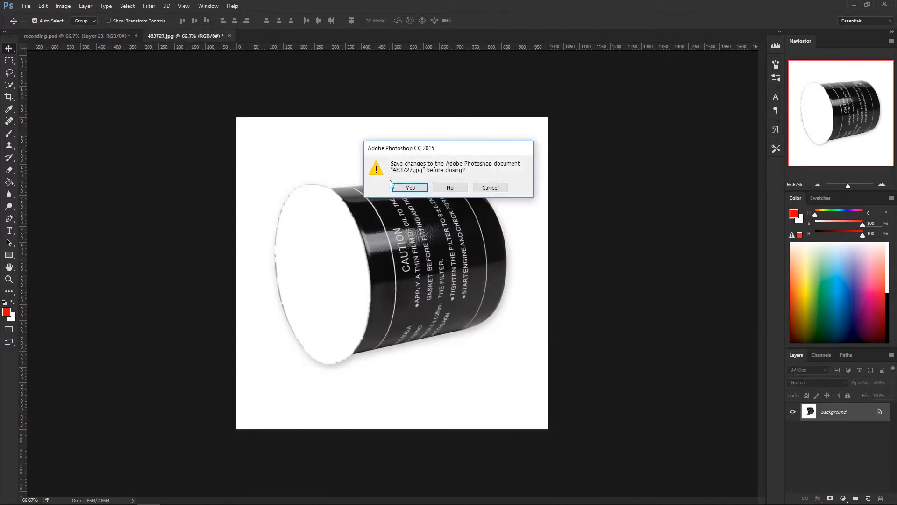
pyautogui.click(448, 186)
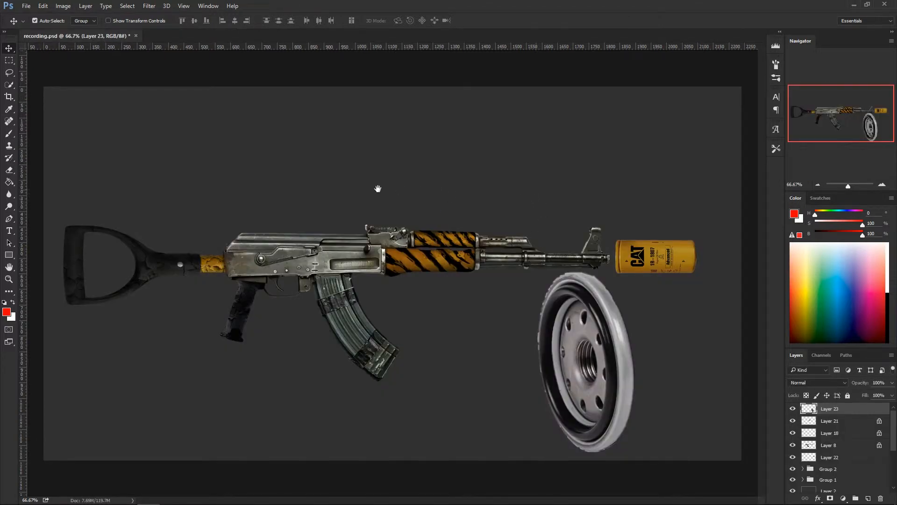
# Shift the yellow CAT filter about 110 px horizontally away from the muzzle to make room for the base plate.
pyautogui.click(651, 262)
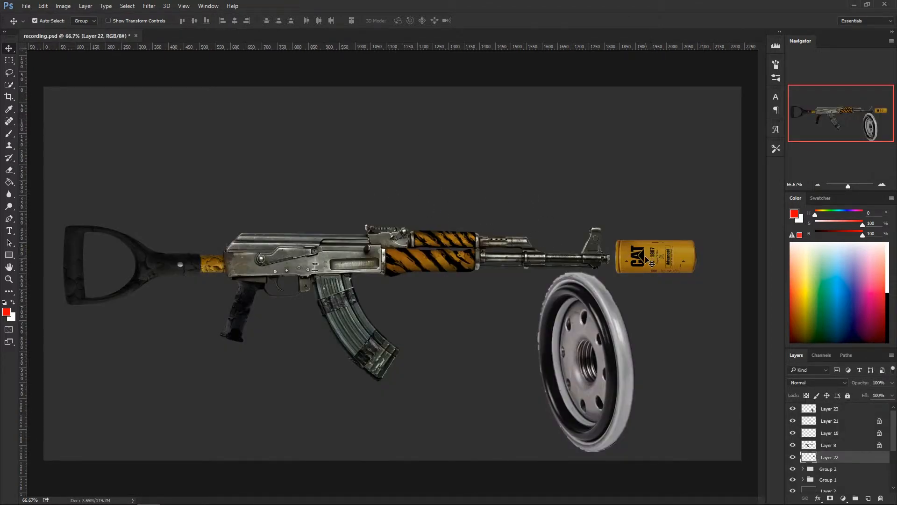
pyautogui.hotkey('shift', 'Right')
pyautogui.hotkey('shift', 'Right')
pyautogui.hotkey('shift', 'Right')
pyautogui.hotkey('shift', 'Right')
pyautogui.hotkey('shift', 'Right')
pyautogui.hotkey('shift', 'Right')
pyautogui.hotkey('shift', 'Right')
pyautogui.hotkey('shift', 'Right')
pyautogui.hotkey('shift', 'Right')
pyautogui.hotkey('shift', 'Right')
pyautogui.hotkey('shift', 'Right')
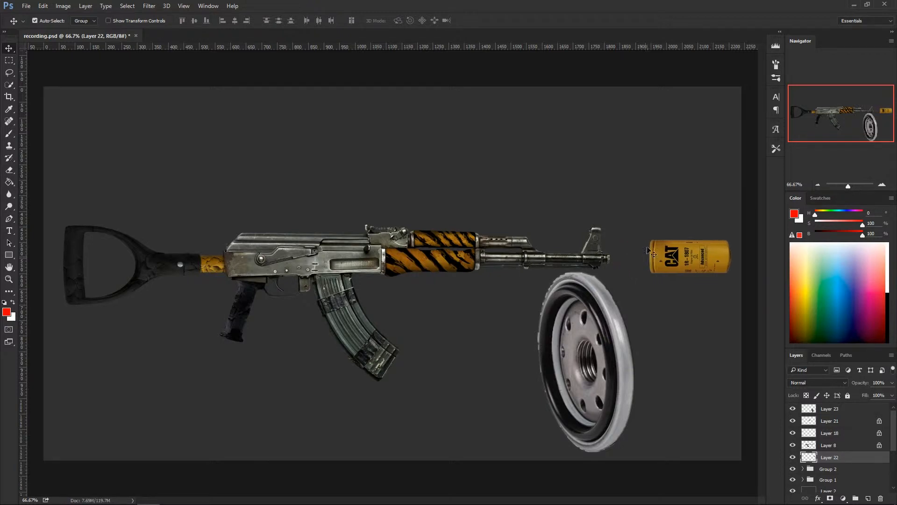
# Scale the filter base plate down to about 26% and place it between the muzzle and the CAT filter.
pyautogui.click(589, 358)
pyautogui.moveTo(606, 363); pyautogui.dragTo(615, 312)
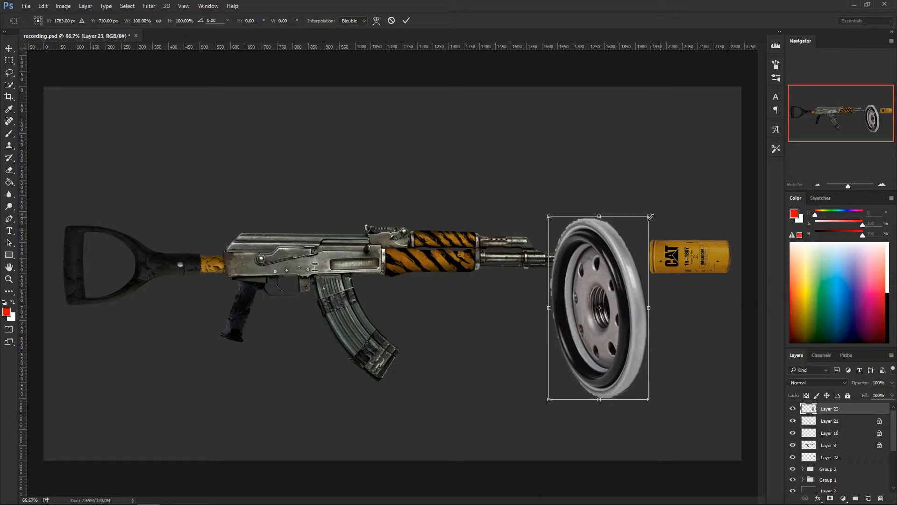
pyautogui.moveTo(650, 217); pyautogui.dragTo(177, 279)
pyautogui.hotkey('ctrl', '+')
pyautogui.hotkey('ctrl', '+')
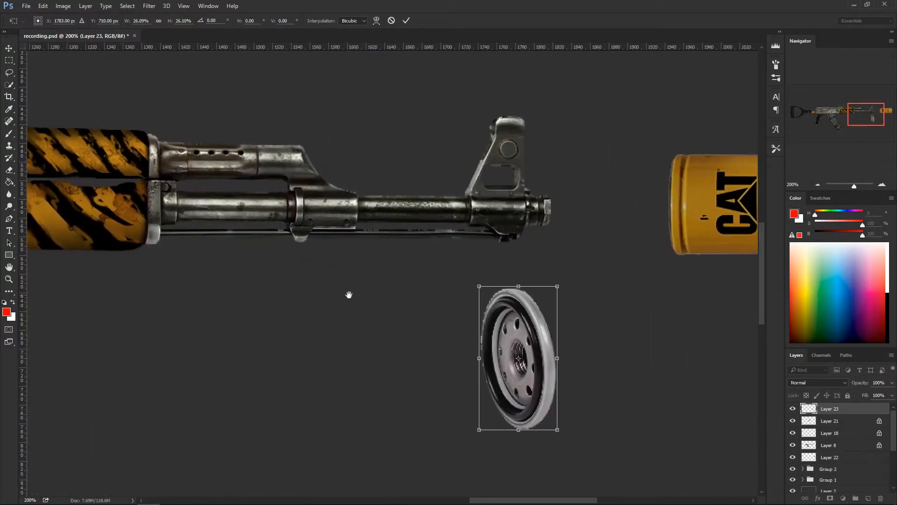
pyautogui.moveTo(348, 294); pyautogui.dragTo(279, 304)
pyautogui.moveTo(472, 324); pyautogui.dragTo(513, 171)
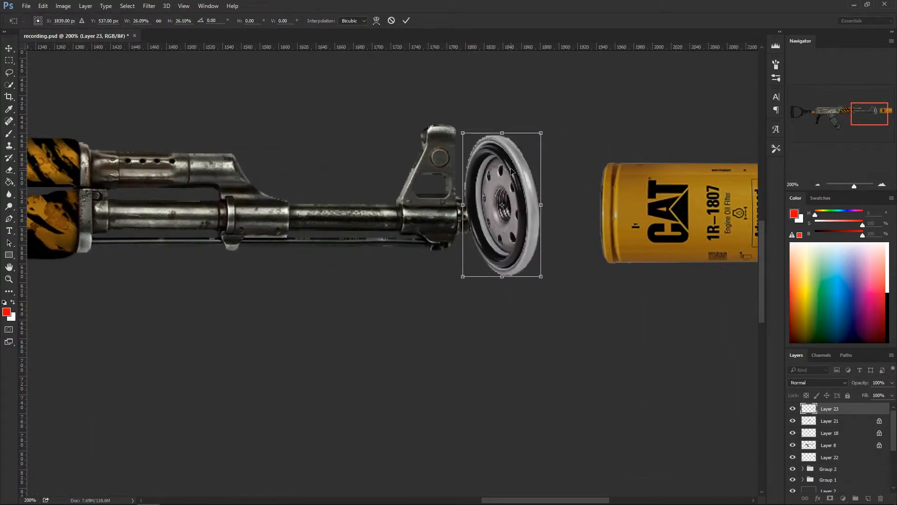
pyautogui.press('Return')
# Reorder Layer 23 to just below Layer 8 and move the base plate behind the muzzle nut.
pyautogui.hotkey('ctrl', '[')
pyautogui.hotkey('ctrl', '[')
pyautogui.hotkey('ctrl', '[')
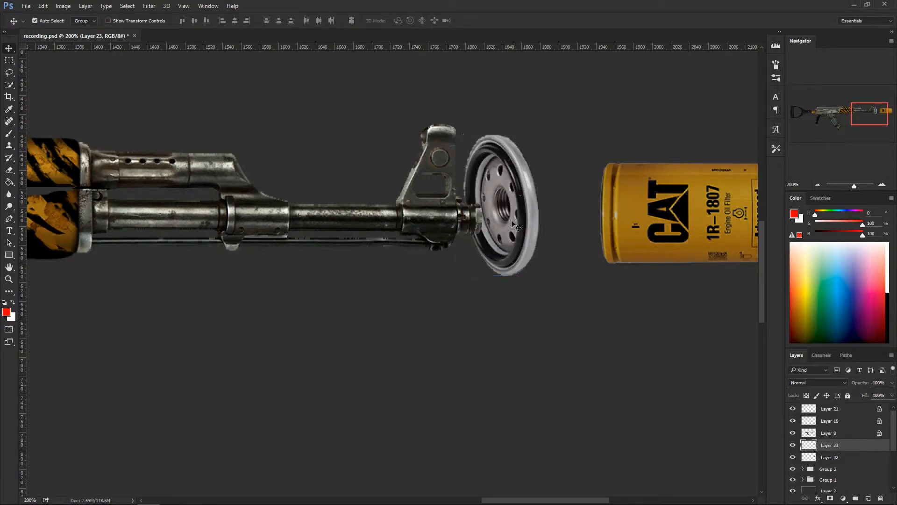
pyautogui.moveTo(512, 223); pyautogui.dragTo(500, 223)
# Scale the base plate to about 79% and rotate it about 4.7° to stand more upright.
pyautogui.hotkey('ctrl', 't')
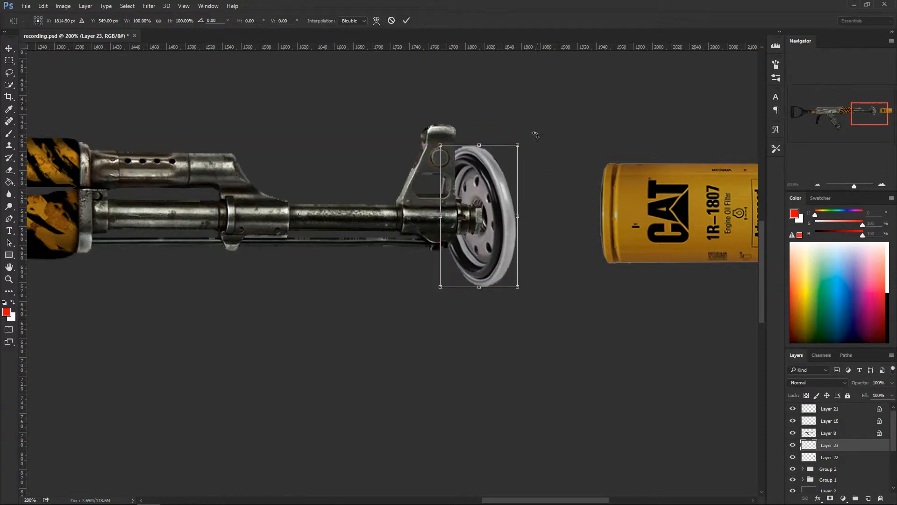
pyautogui.moveTo(535, 135); pyautogui.dragTo(513, 163)
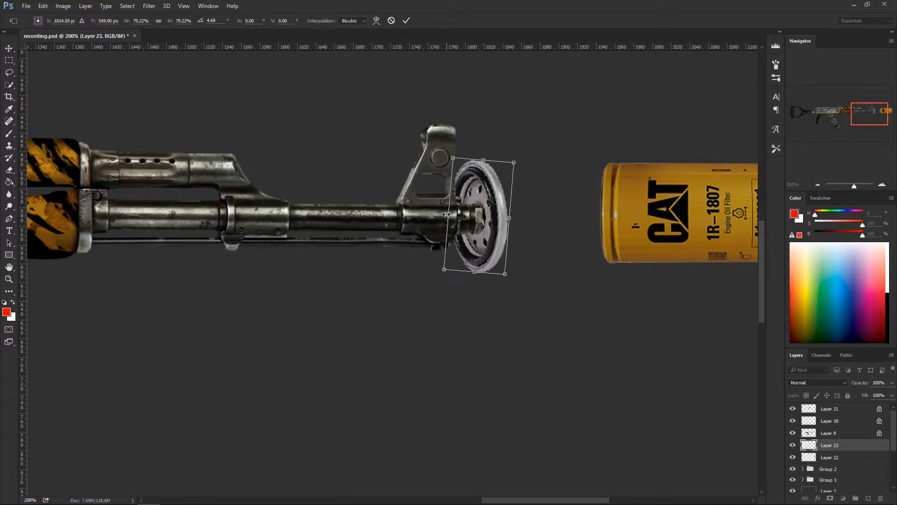
pyautogui.press('Return')
# Shift the base plate slightly forward along the barrel axis and narrow its width to about 63%.
pyautogui.moveTo(449, 217); pyautogui.dragTo(471, 215)
pyautogui.hotkey('ctrl', 't')
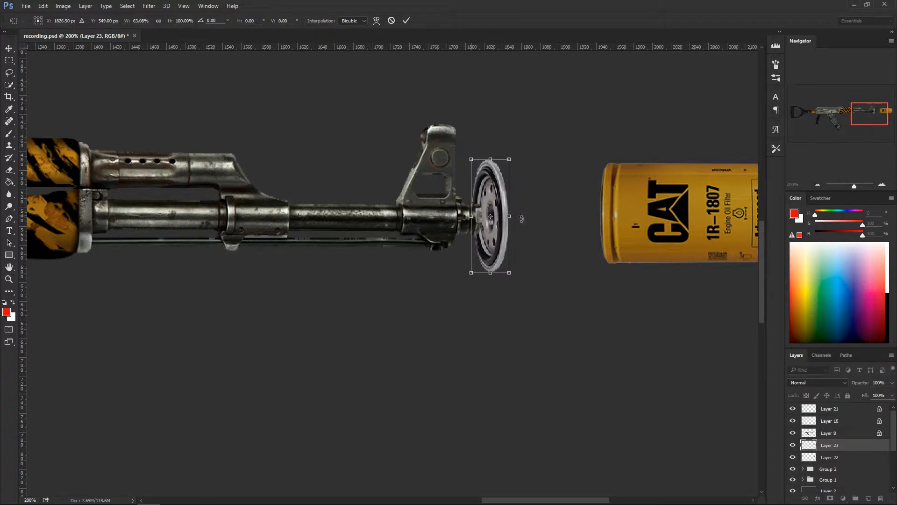
pyautogui.press('Return')
# Nudge the narrowed base plate back and slightly down until it is centred behind the muzzle nut.
pyautogui.hotkey('shift', 'Left')
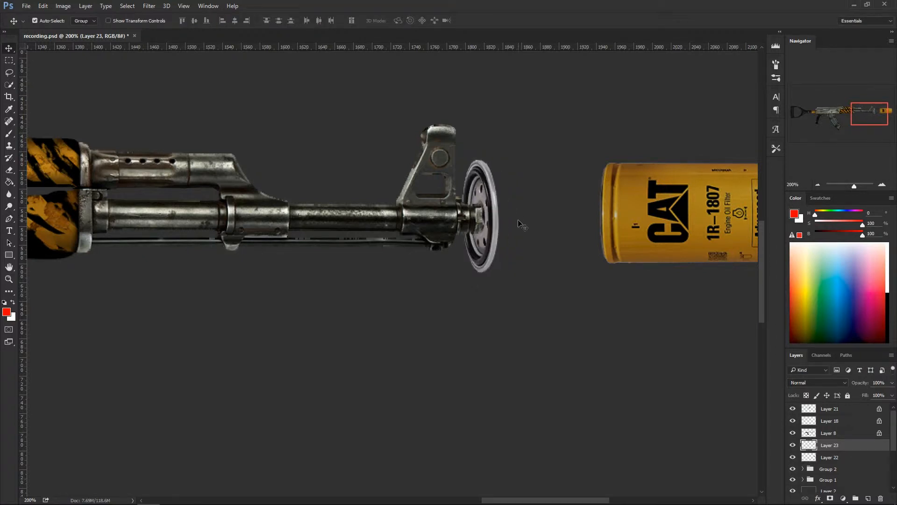
pyautogui.press('Down')
pyautogui.press('Down')
pyautogui.press('Down')
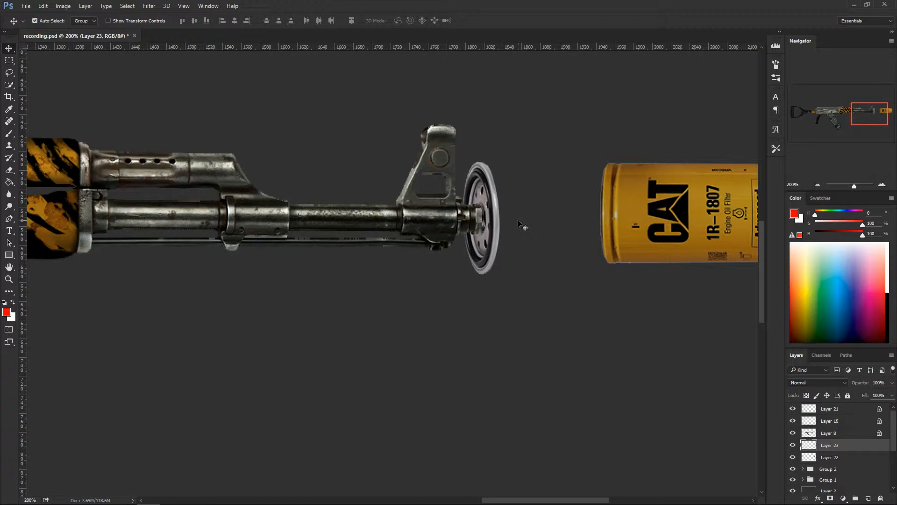
pyautogui.press('Left')
pyautogui.press('Right')
pyautogui.press('Left')
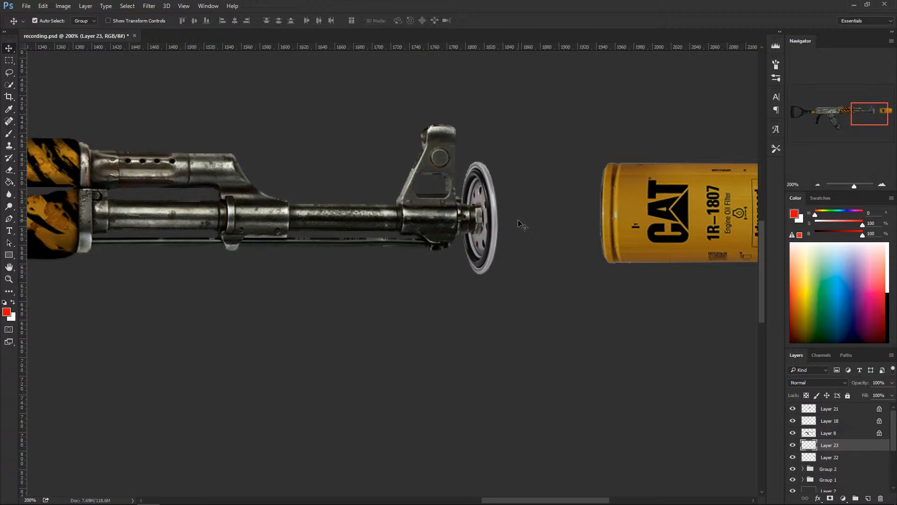
pyautogui.press('Down')
pyautogui.press('Up')
pyautogui.press('Down')
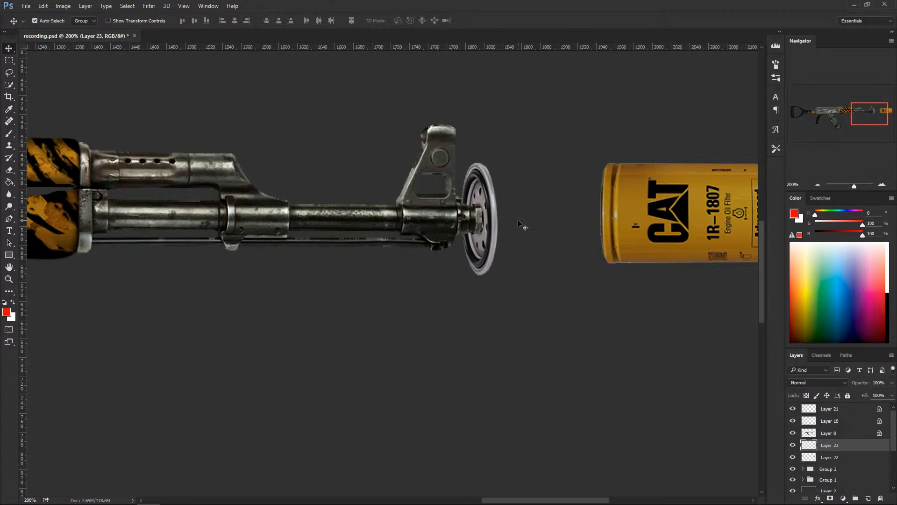
# Move the CAT filter up against the back of the base plate and enlarge it to match the rim's height.
pyautogui.click(694, 214)
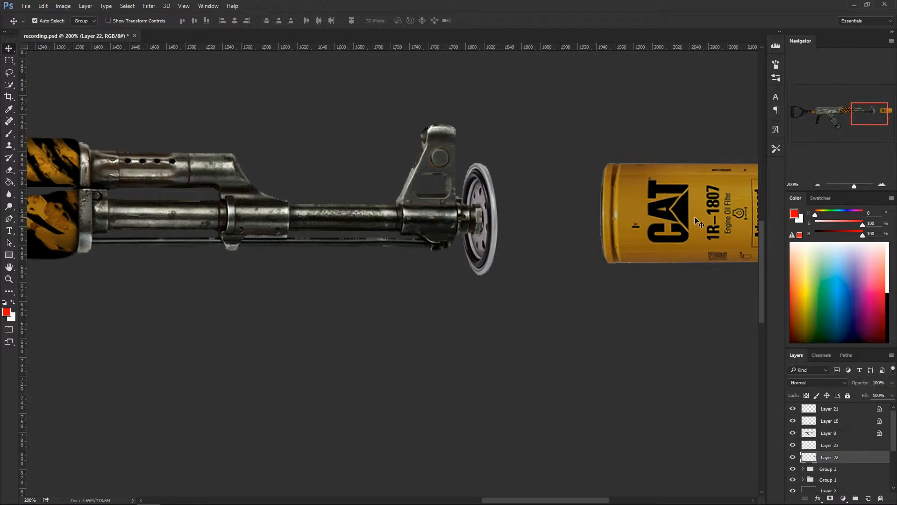
pyautogui.moveTo(694, 216); pyautogui.dragTo(567, 225)
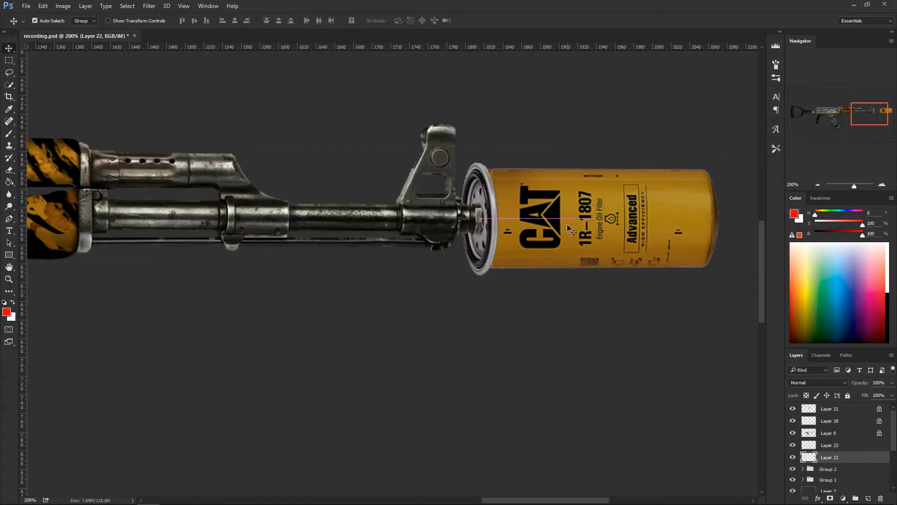
pyautogui.press('ctrl')
pyautogui.hotkey('ctrl', 't')
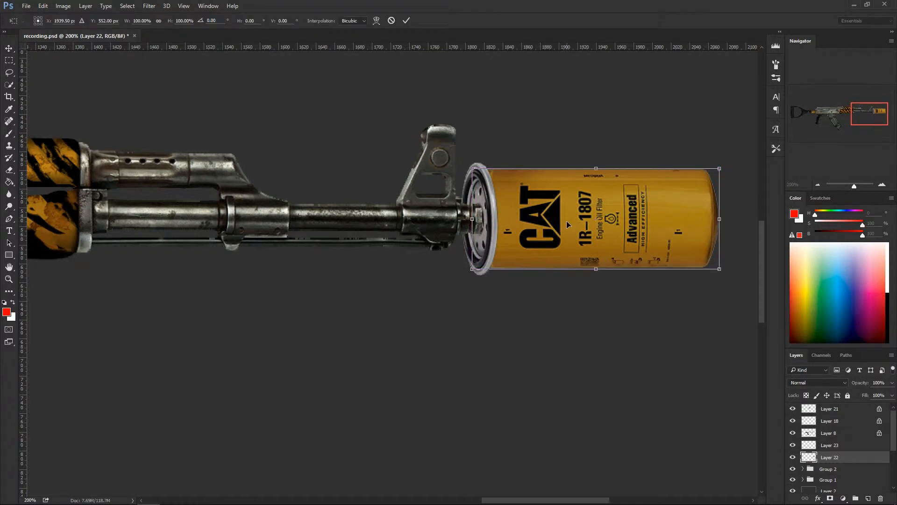
pyautogui.moveTo(720, 271); pyautogui.dragTo(733, 276)
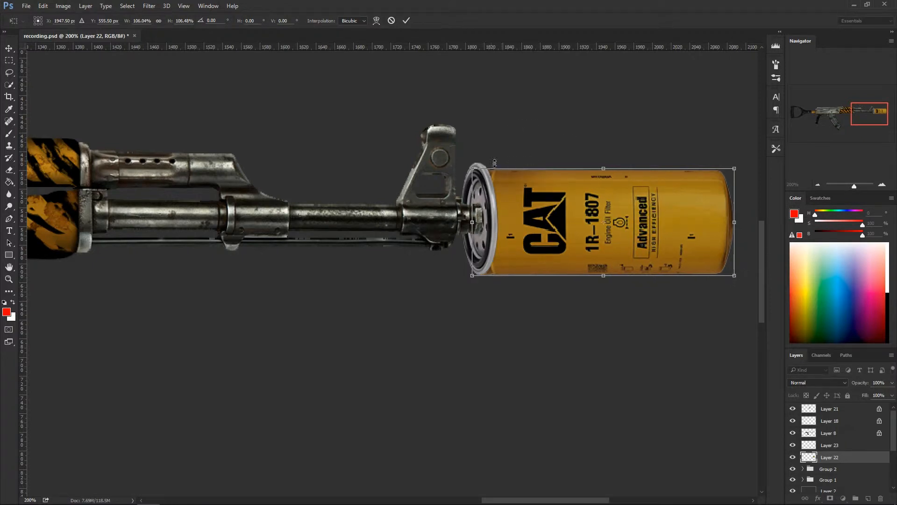
pyautogui.moveTo(472, 168); pyautogui.dragTo(464, 158)
pyautogui.moveTo(459, 276); pyautogui.dragTo(461, 276)
pyautogui.press('Return')
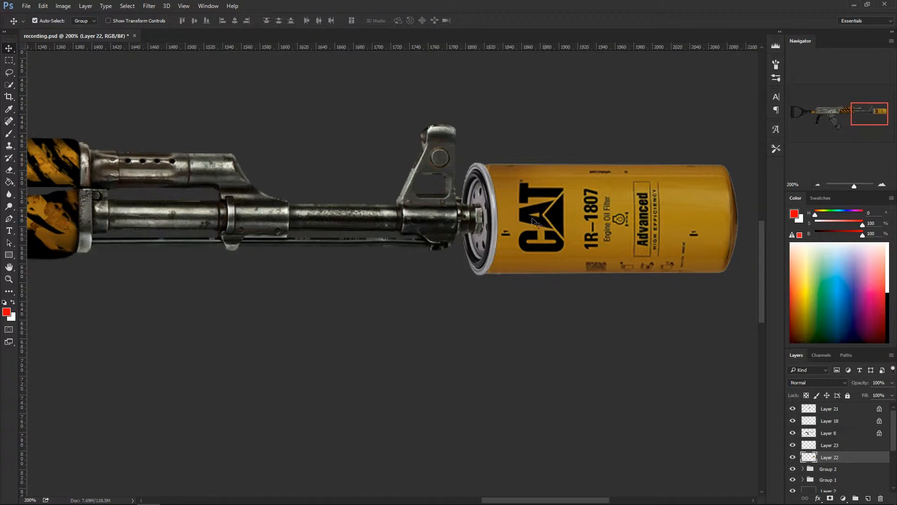
pyautogui.hotkey('ctrl', '-')
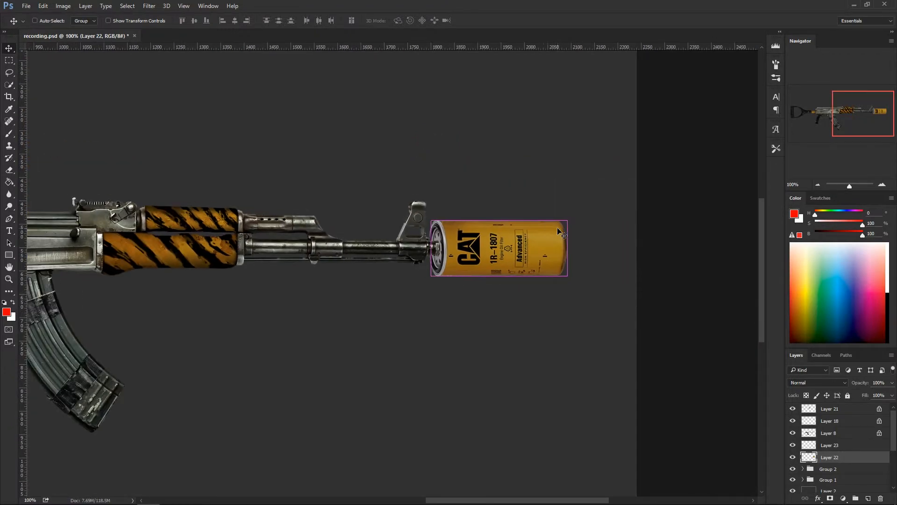
pyautogui.moveTo(414, 334); pyautogui.dragTo(481, 339)
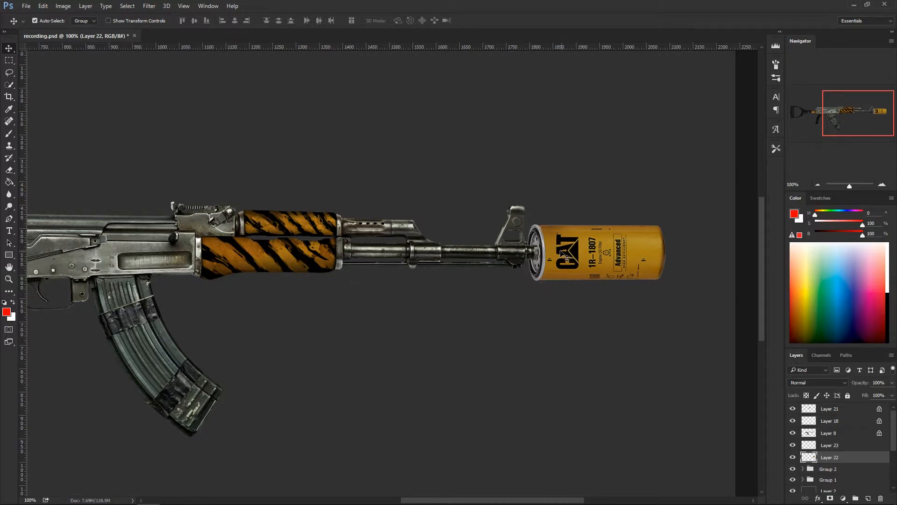
pyautogui.moveTo(567, 310); pyautogui.dragTo(450, 310)
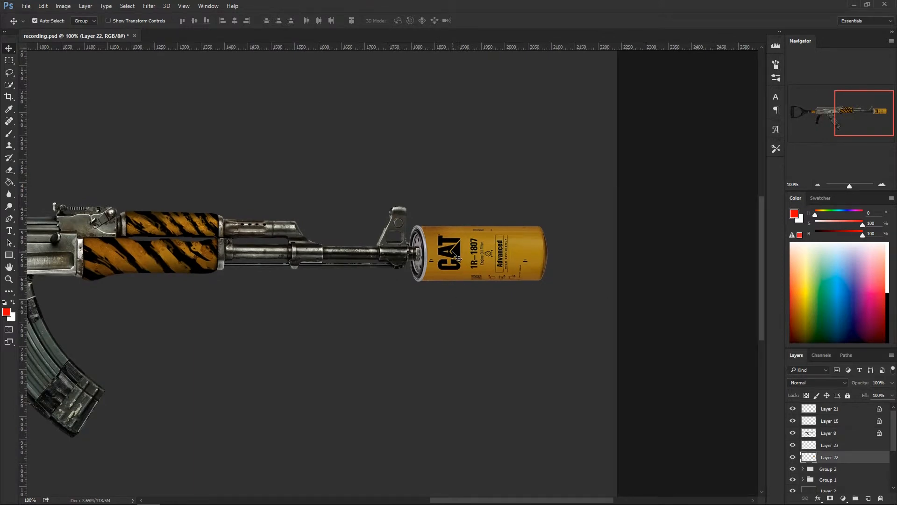
# Add a new layer directly above the CAT filter layer and clip it to the filter.
pyautogui.scroll(2, 456, 256)
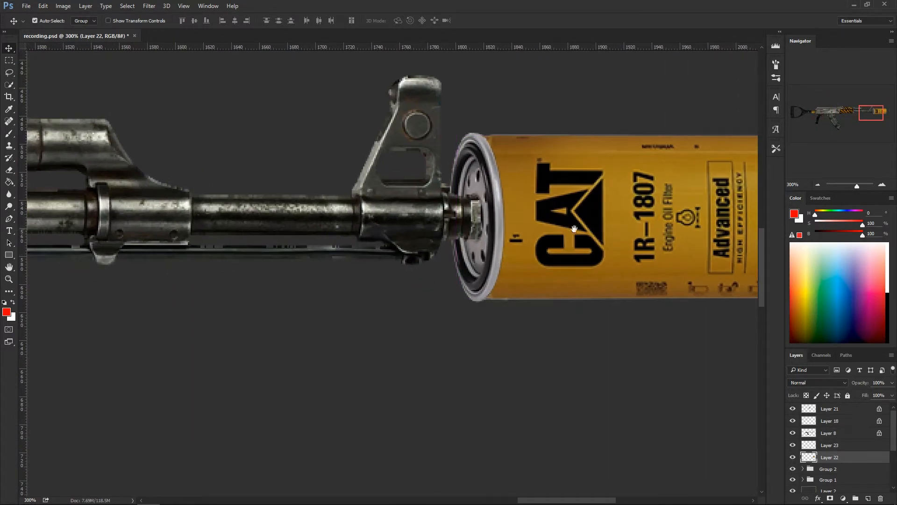
pyautogui.moveTo(573, 228); pyautogui.dragTo(348, 278)
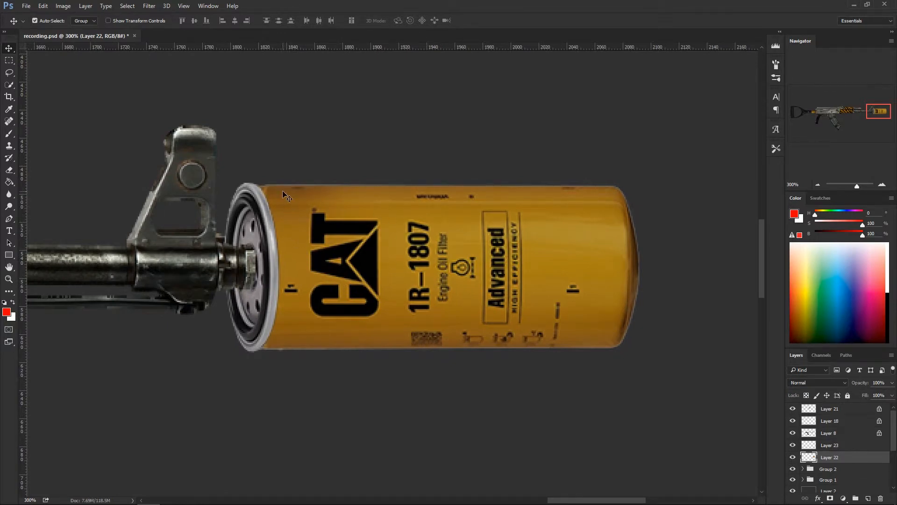
pyautogui.click(793, 458)
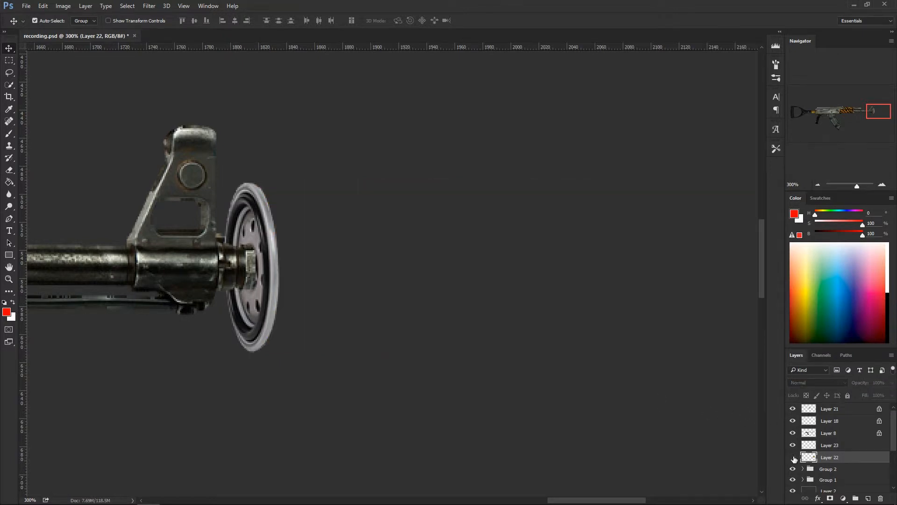
pyautogui.click(793, 457)
pyautogui.click(792, 458)
pyautogui.click(793, 457)
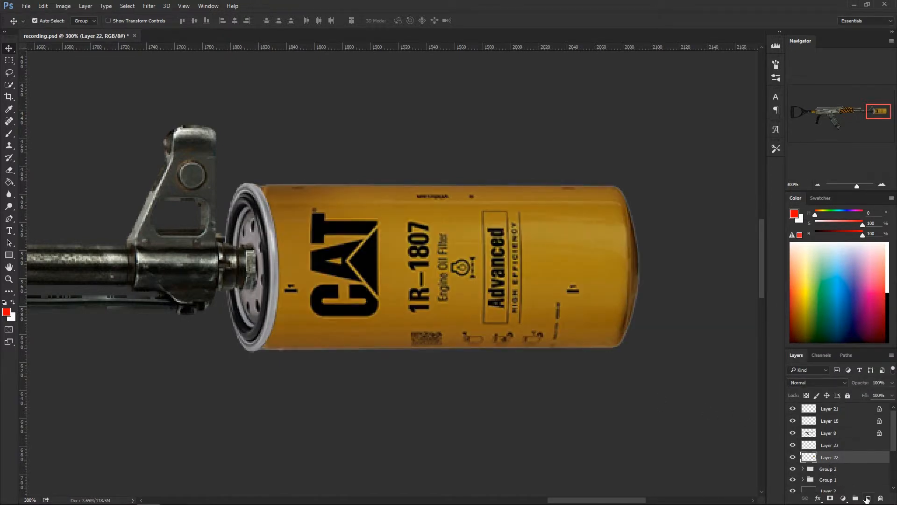
pyautogui.click(868, 499)
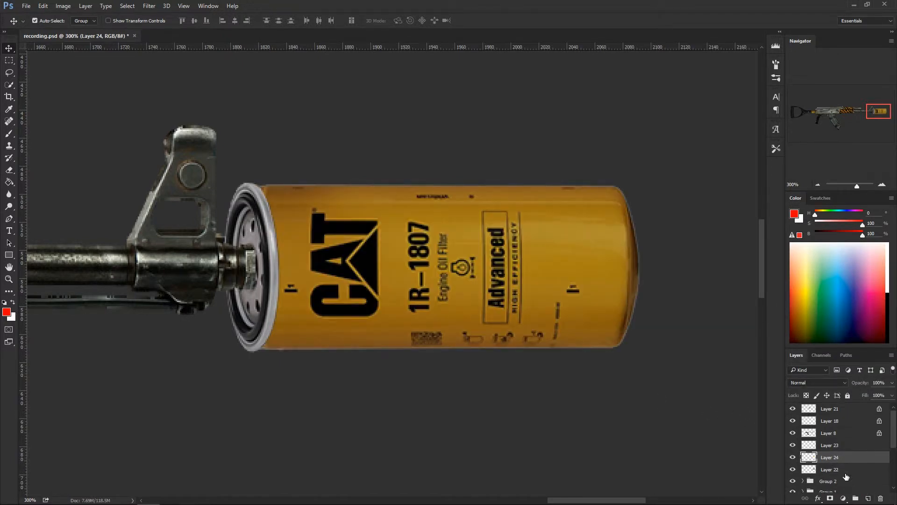
pyautogui.keyDown('alt'); pyautogui.click(821, 462); pyautogui.keyUp('alt')
# Brush orange-brown tones sampled from the filter over the pale fringe along its upper edge near the rim.
pyautogui.press('b')
pyautogui.rightClick(328, 180)
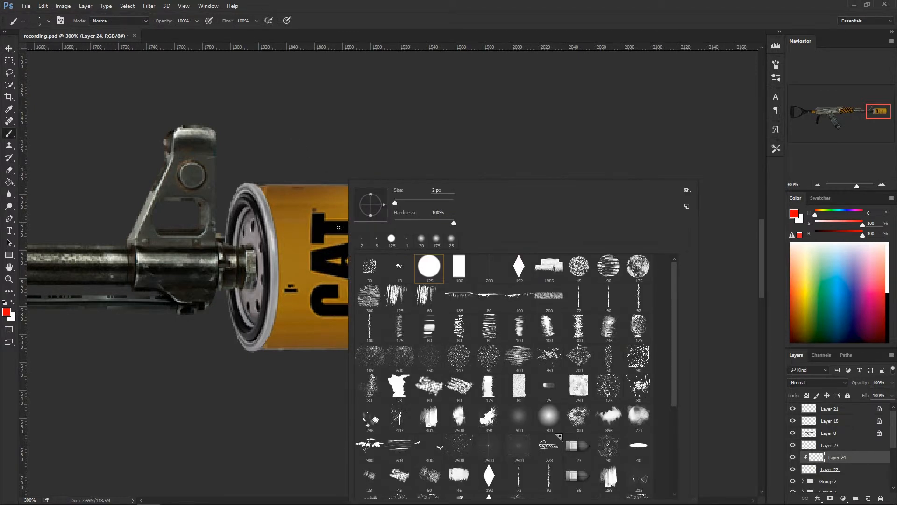
pyautogui.keyDown('alt'); pyautogui.click(312, 190); pyautogui.keyUp('alt')
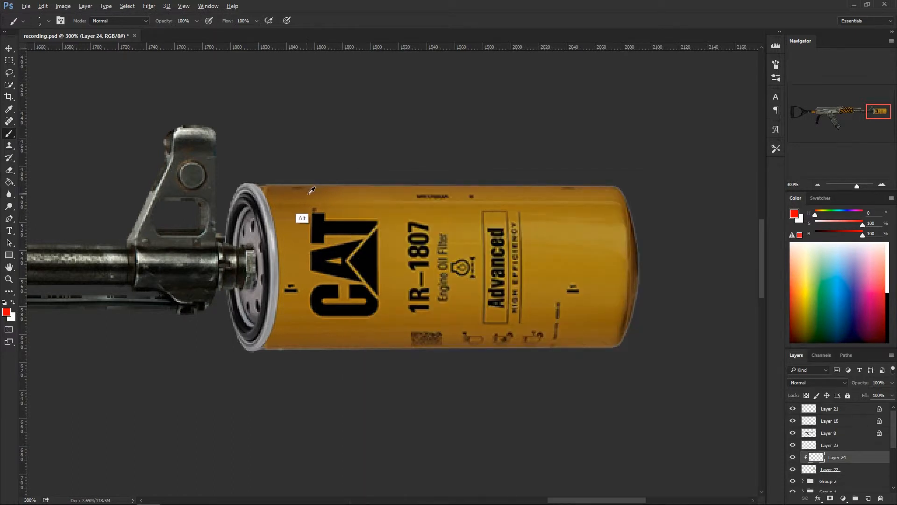
pyautogui.keyDown('alt'); pyautogui.click(307, 194); pyautogui.keyUp('alt')
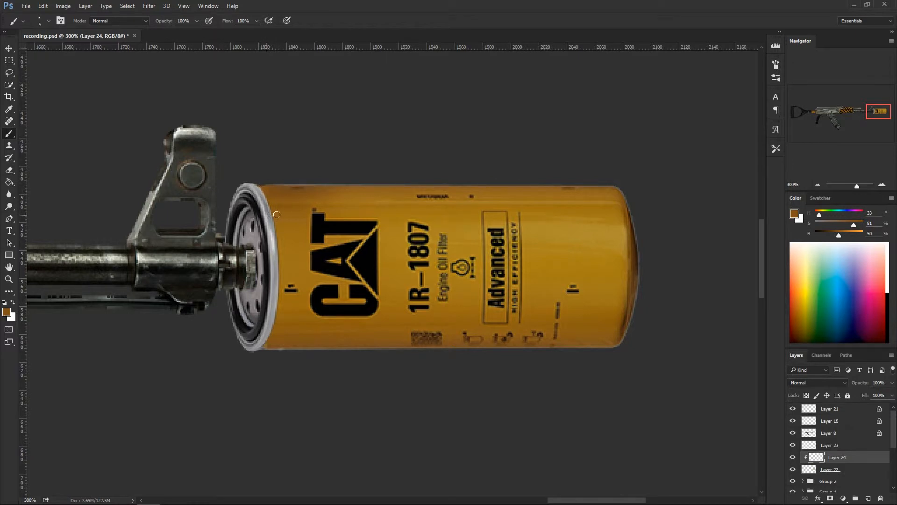
pyautogui.press(']')
pyautogui.keyDown('alt'); pyautogui.click(287, 199); pyautogui.keyUp('alt')
pyautogui.keyDown('alt'); pyautogui.click(279, 189); pyautogui.keyUp('alt')
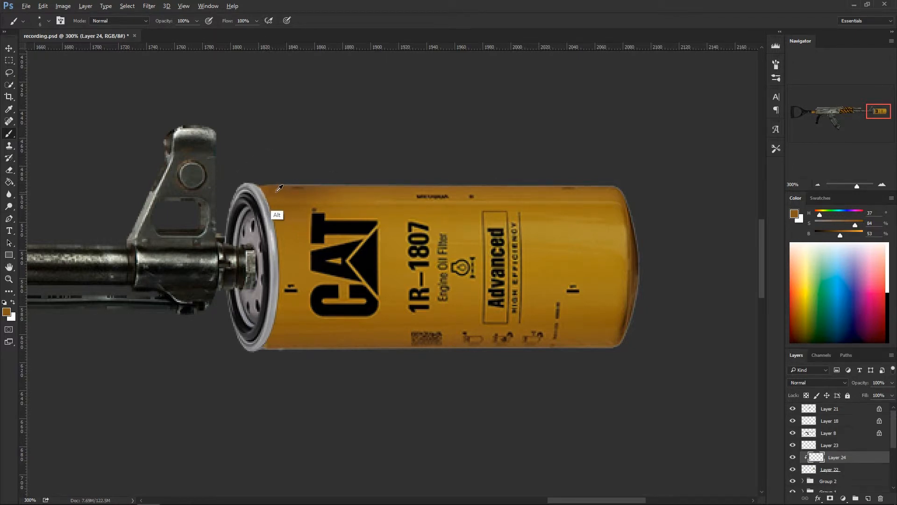
# Paint over the grey fringe along the filter's lower edge with brown sampled beside that edge.
pyautogui.keyDown('alt'); pyautogui.click(284, 345); pyautogui.keyUp('alt')
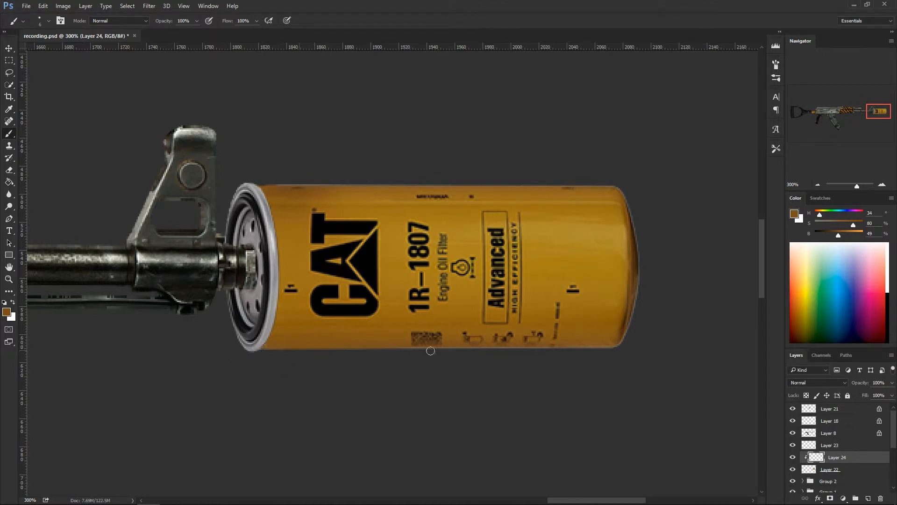
pyautogui.moveTo(430, 350); pyautogui.dragTo(508, 352)
pyautogui.moveTo(595, 350); pyautogui.dragTo(625, 348)
# Cover the light outline on the filter's rounded far end with dark brown sampled from its shaded edge.
pyautogui.keyDown('alt'); pyautogui.click(635, 257); pyautogui.keyUp('alt')
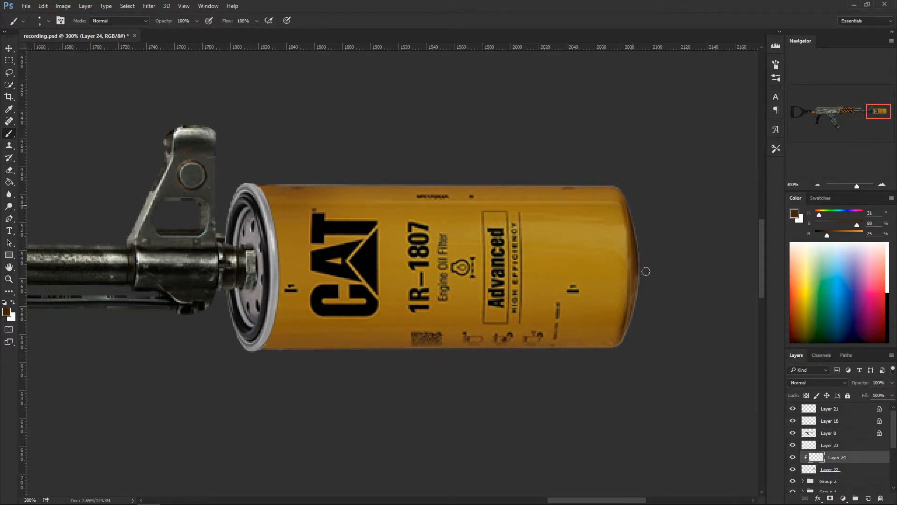
pyautogui.moveTo(637, 230); pyautogui.dragTo(629, 329)
pyautogui.keyDown('alt'); pyautogui.click(615, 341); pyautogui.keyUp('alt')
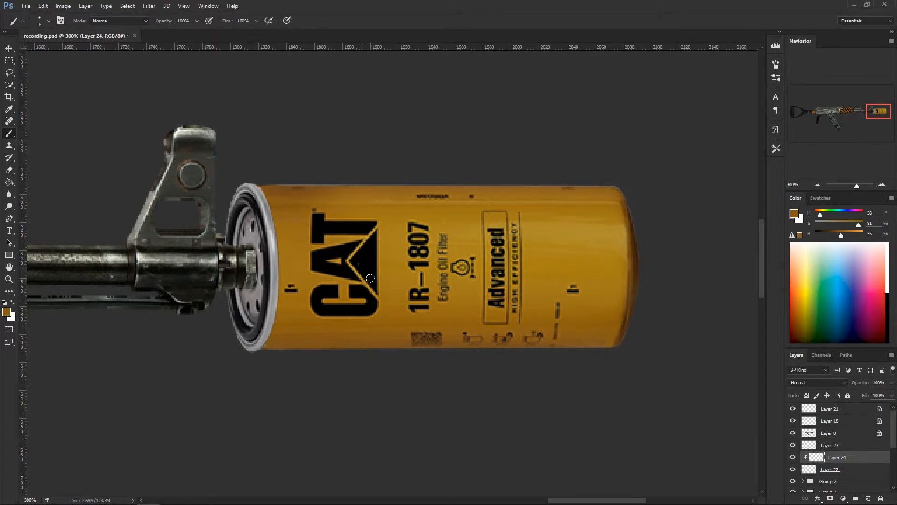
# Merge the clipped edge-paint layer down into the CAT filter layer.
pyautogui.press('v')
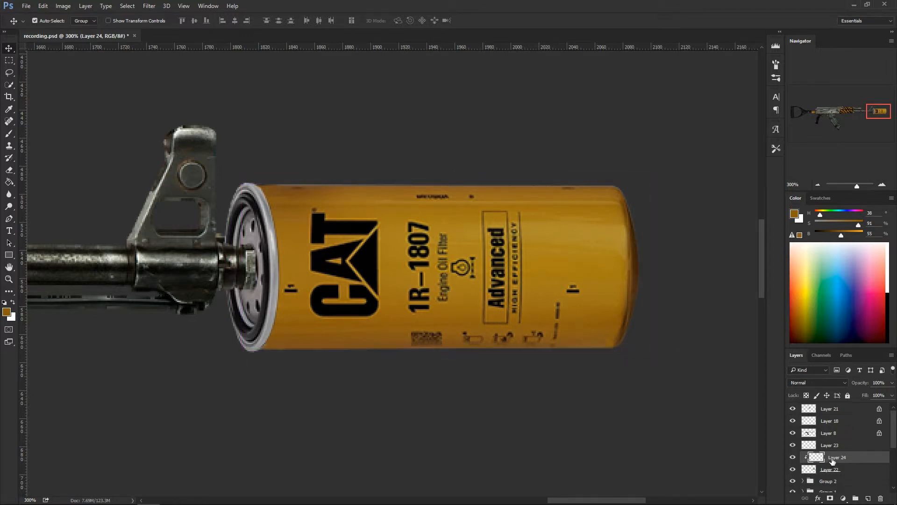
pyautogui.hotkey('ctrl', 'e')
pyautogui.click(792, 457)
pyautogui.click(792, 457)
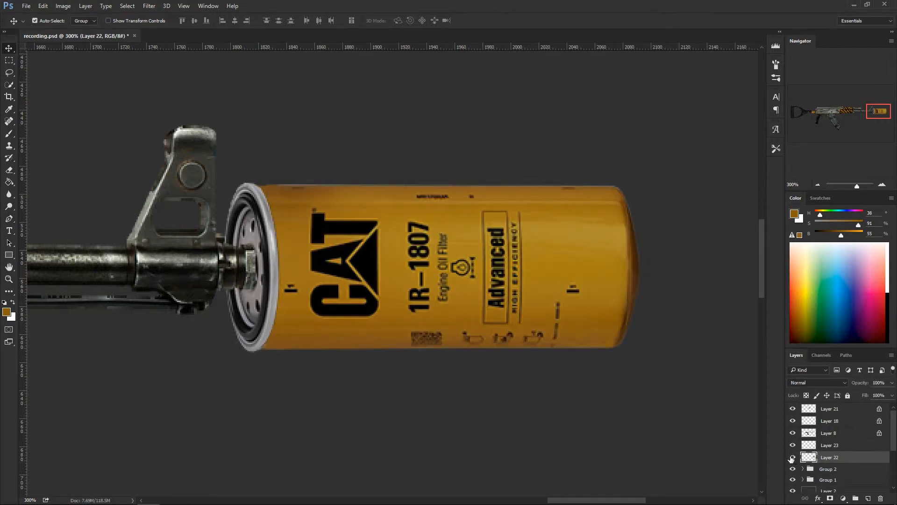
pyautogui.click(793, 456)
pyautogui.click(793, 457)
# Lasso the filter's printed label from the CAT logo to the Advanced box and duplicate it in place on a new layer.
pyautogui.press('l')
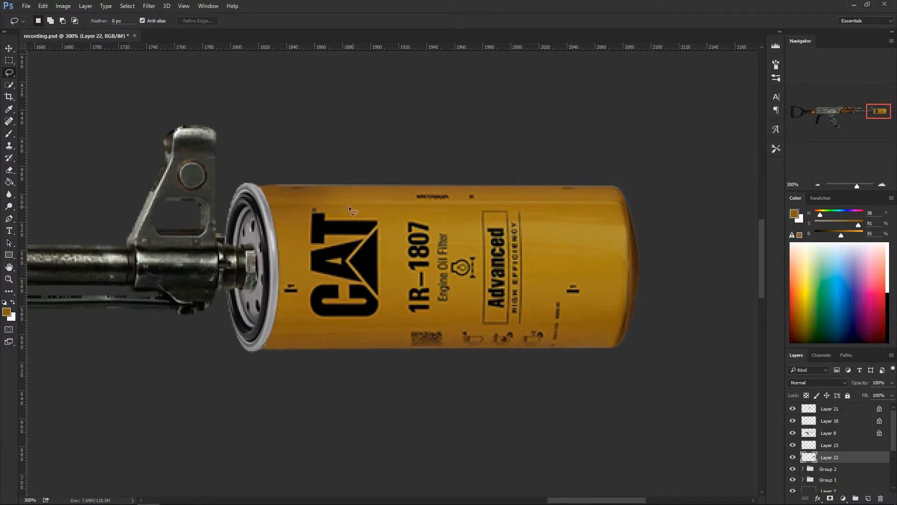
pyautogui.moveTo(345, 207); pyautogui.dragTo(320, 200)
pyautogui.moveTo(303, 239)
pyautogui.mouseDown()
pyautogui.moveTo(304, 322)
pyautogui.moveTo(511, 327)
pyautogui.moveTo(536, 319)
pyautogui.moveTo(549, 242)
pyautogui.moveTo(536, 209)
pyautogui.mouseUp()
pyautogui.moveTo(467, 206)
pyautogui.mouseDown()
pyautogui.moveTo(380, 212)
pyautogui.moveTo(318, 200)
pyautogui.mouseUp()
pyautogui.press('ctrl')
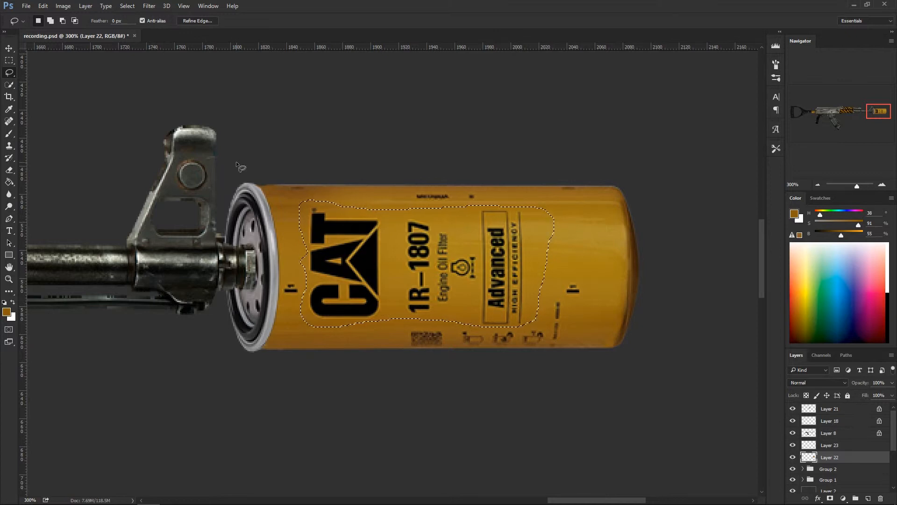
pyautogui.hotkey('ctrl', 'd')
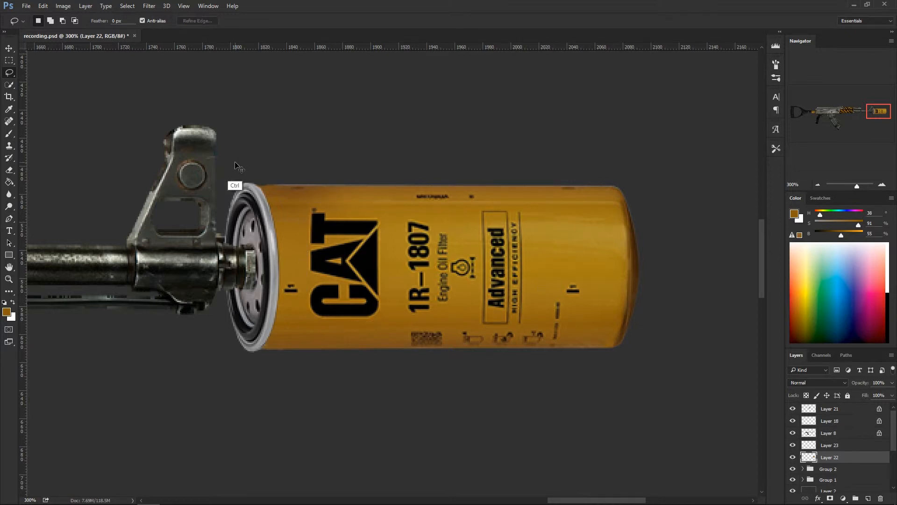
pyautogui.hotkey('ctrl', 'shift', 'v')
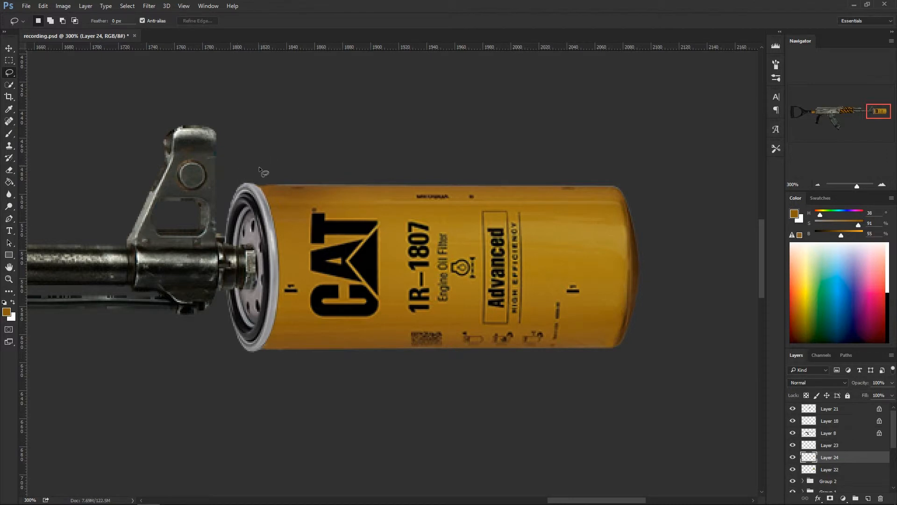
# Warp the duplicated label so its lettering curves towards the filter's far end, and merge it into the filter layer.
pyautogui.hotkey('ctrl', 't')
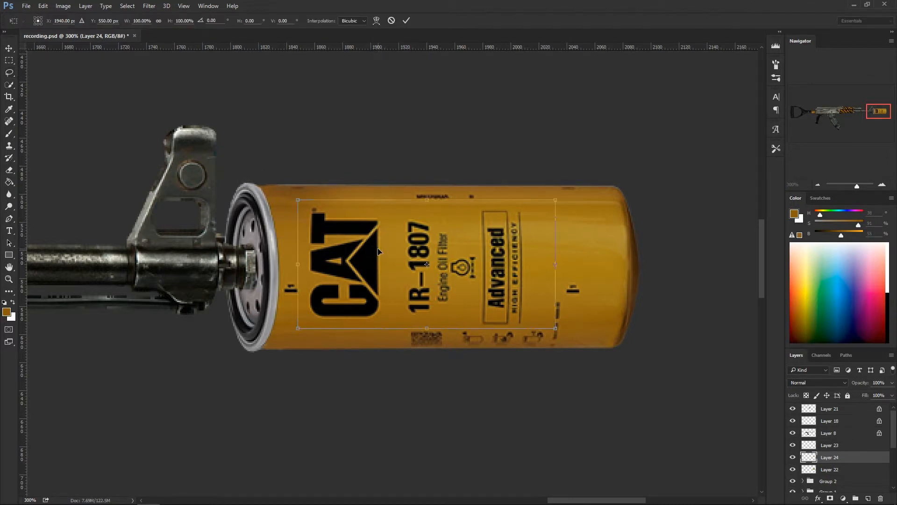
pyautogui.rightClick(380, 247)
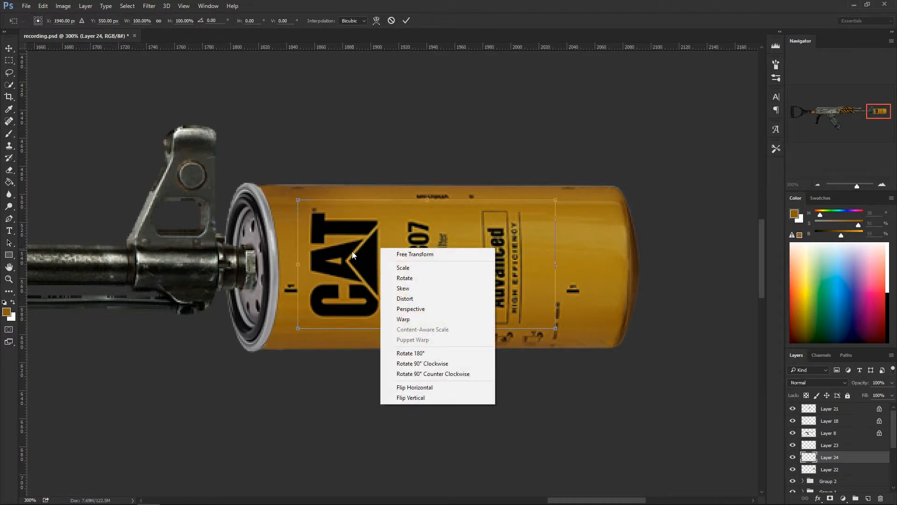
pyautogui.click(423, 320)
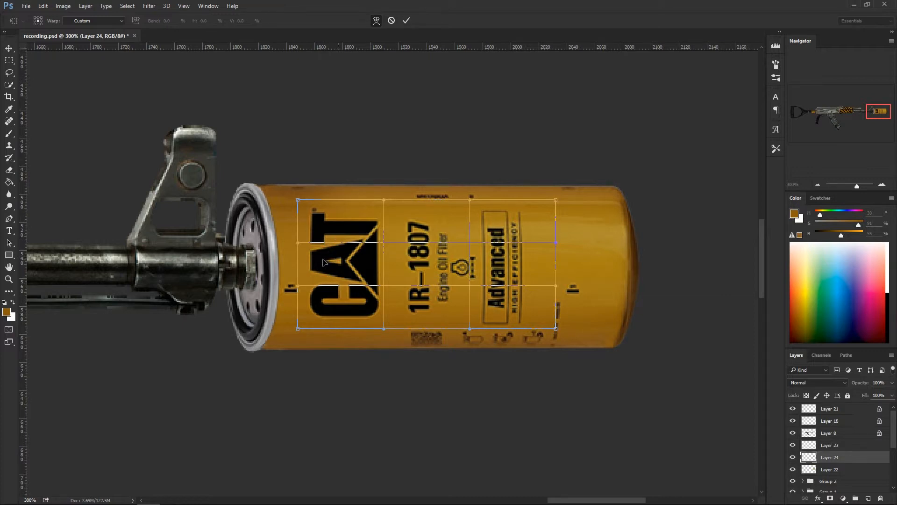
pyautogui.moveTo(324, 262); pyautogui.dragTo(331, 261)
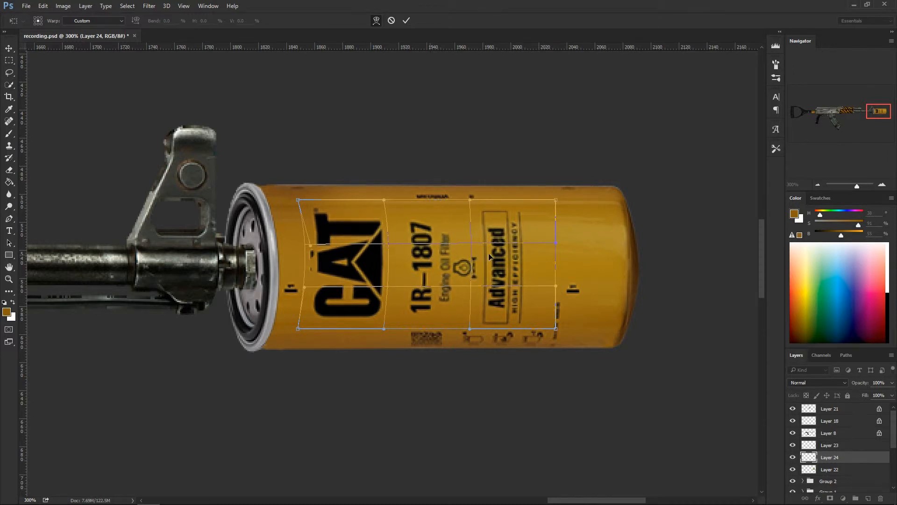
pyautogui.moveTo(501, 249); pyautogui.dragTo(504, 248)
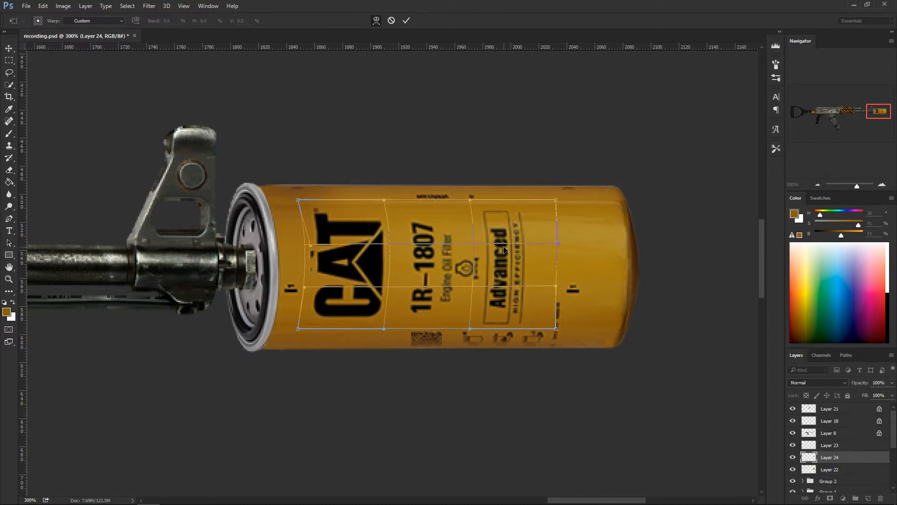
pyautogui.moveTo(385, 265); pyautogui.dragTo(385, 267)
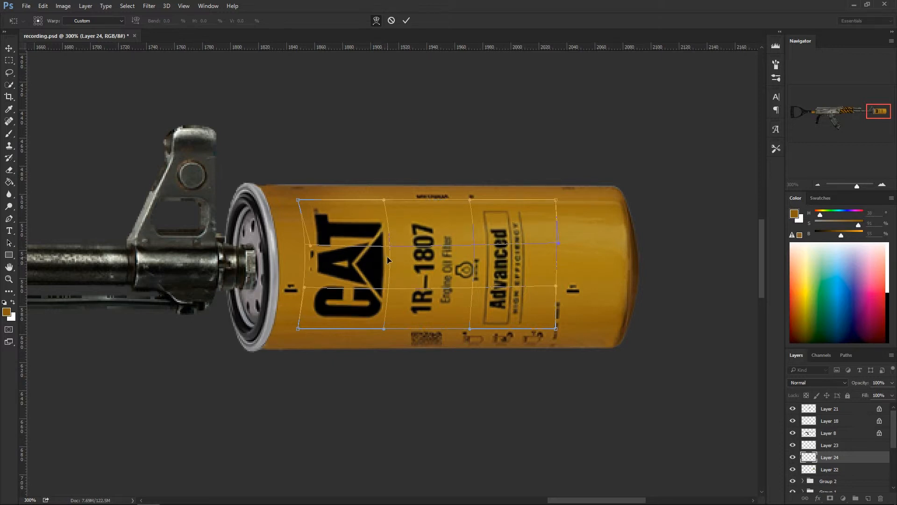
pyautogui.press('l')
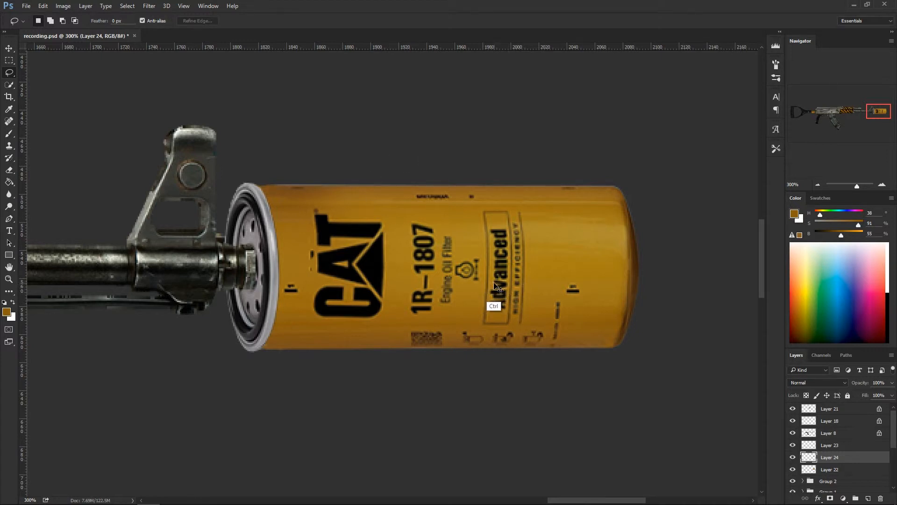
pyautogui.hotkey('ctrl', 'e')
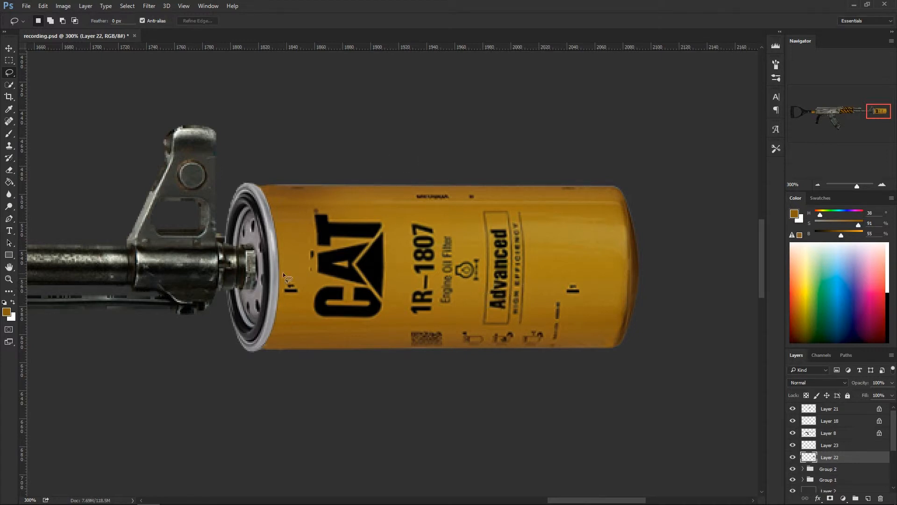
# Paint out the leftover black logo fragments beside the warped CAT lettering with orange sampled around them.
pyautogui.press('b')
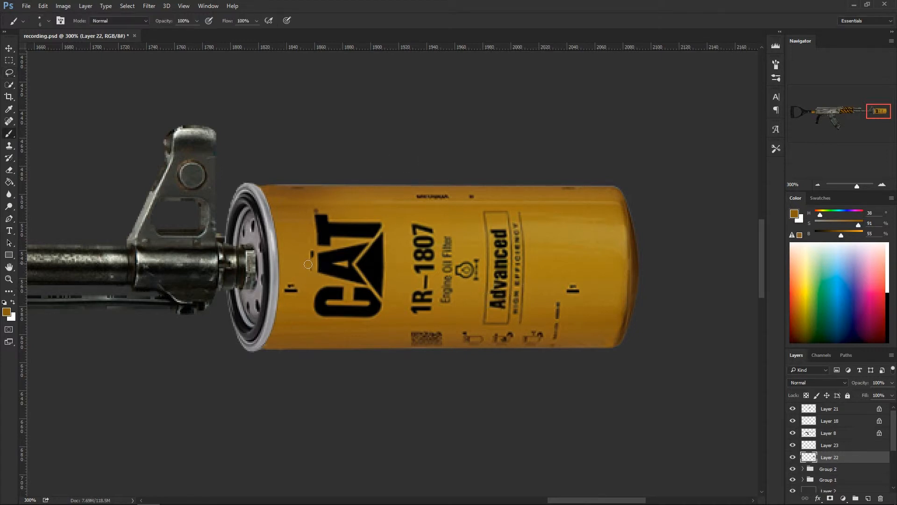
pyautogui.keyDown('alt'); pyautogui.click(307, 237); pyautogui.keyUp('alt')
pyautogui.keyDown('alt'); pyautogui.click(304, 256); pyautogui.keyUp('alt')
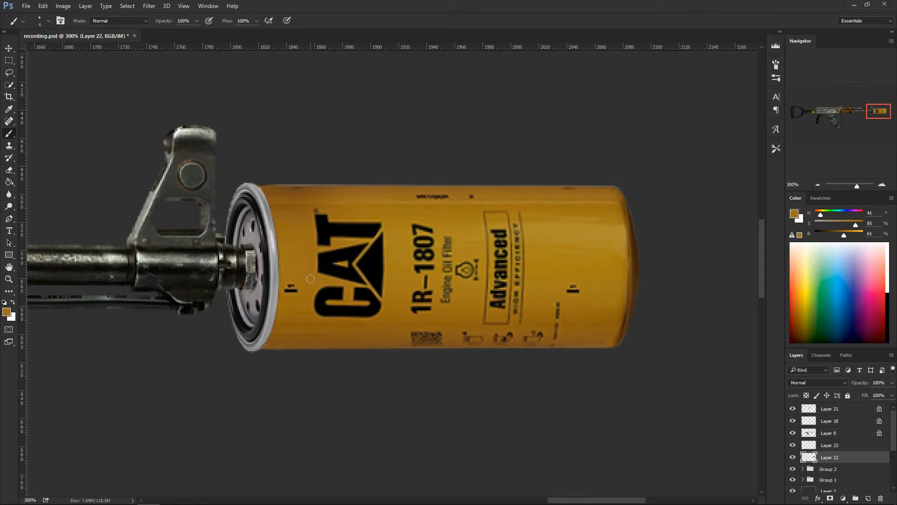
pyautogui.press('v')
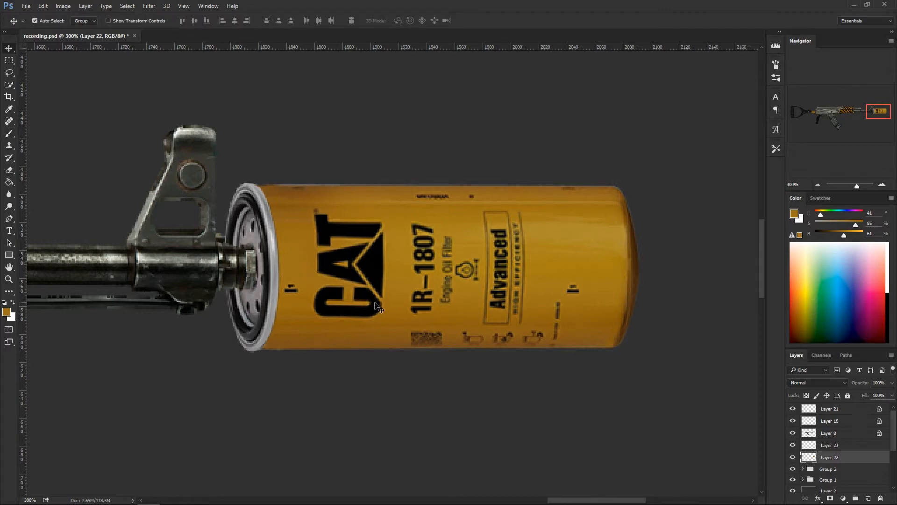
# Examine the suppressor on the whole rifle and up close, comparing the muzzle with the filter and base plate layers hidden and shown.
pyautogui.keyDown('alt'); pyautogui.scroll(-4, 378, 308); pyautogui.keyUp('alt')
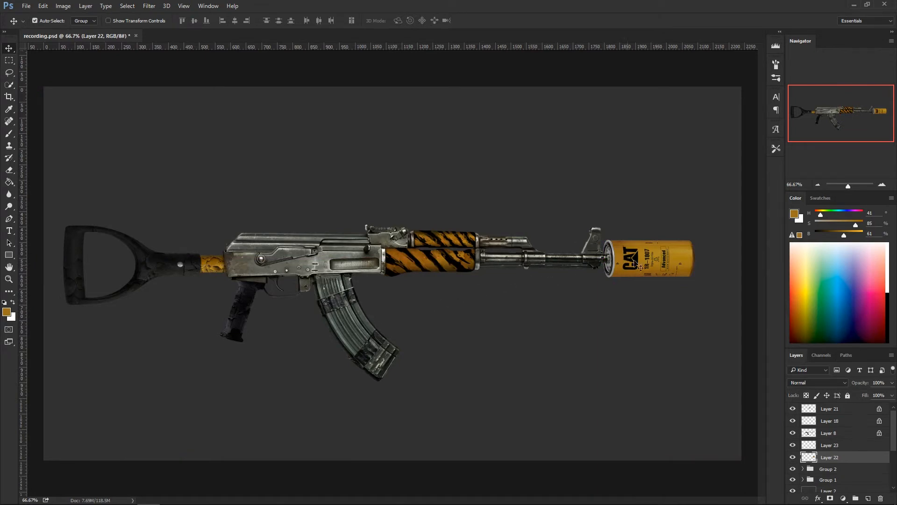
pyautogui.hotkey('ctrl', '+')
pyautogui.hotkey('ctrl', '+')
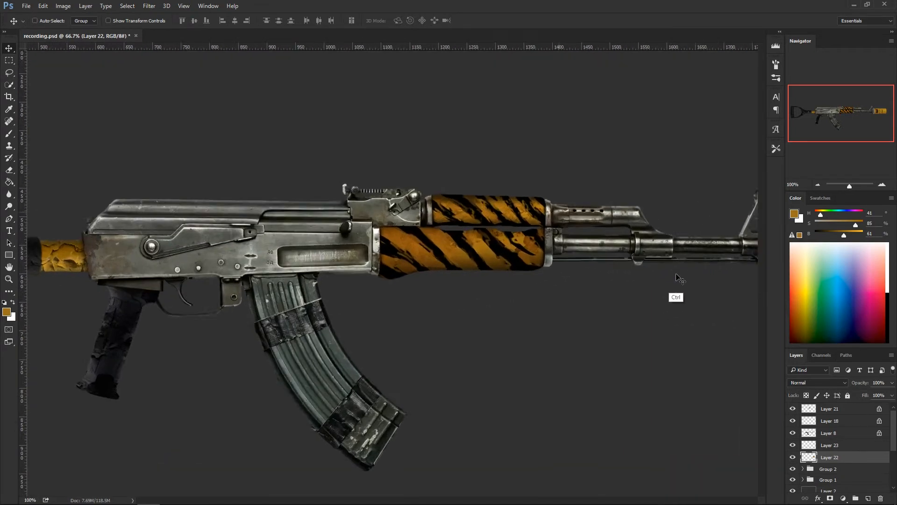
pyautogui.moveTo(692, 284); pyautogui.dragTo(150, 287)
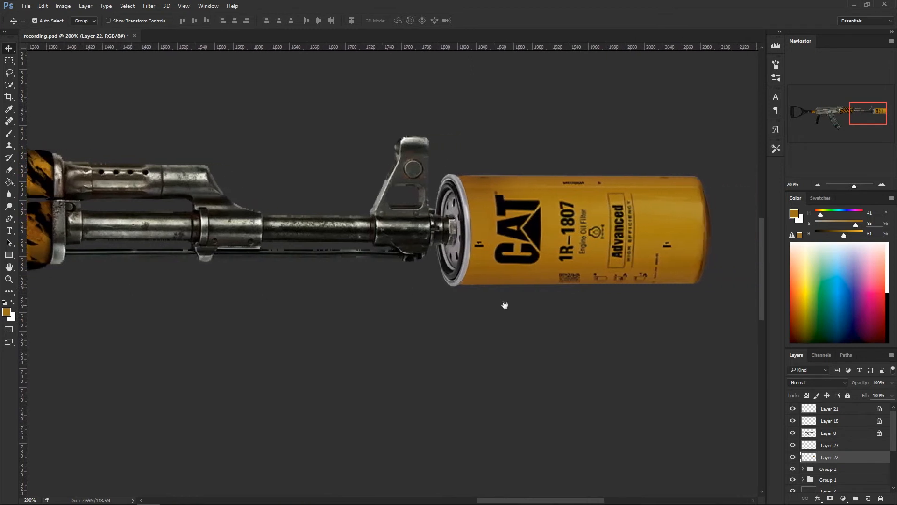
pyautogui.moveTo(505, 305); pyautogui.dragTo(430, 304)
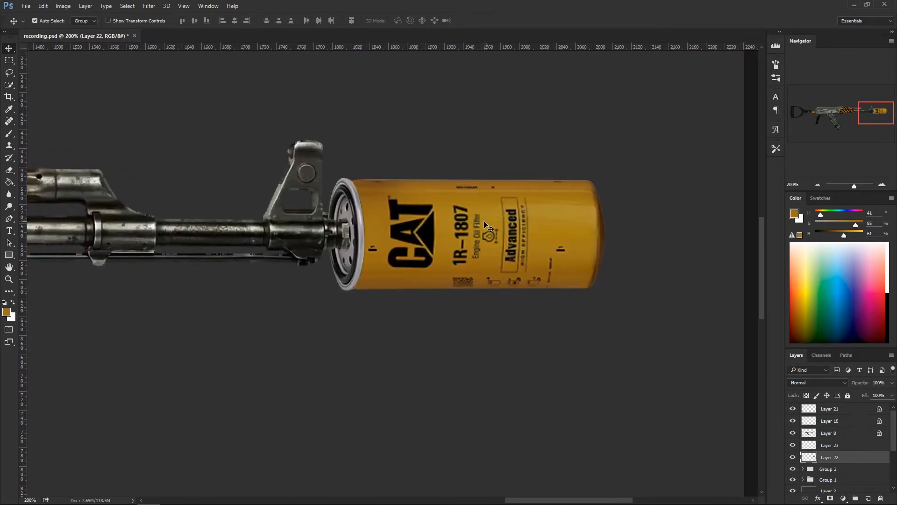
pyautogui.click(792, 457)
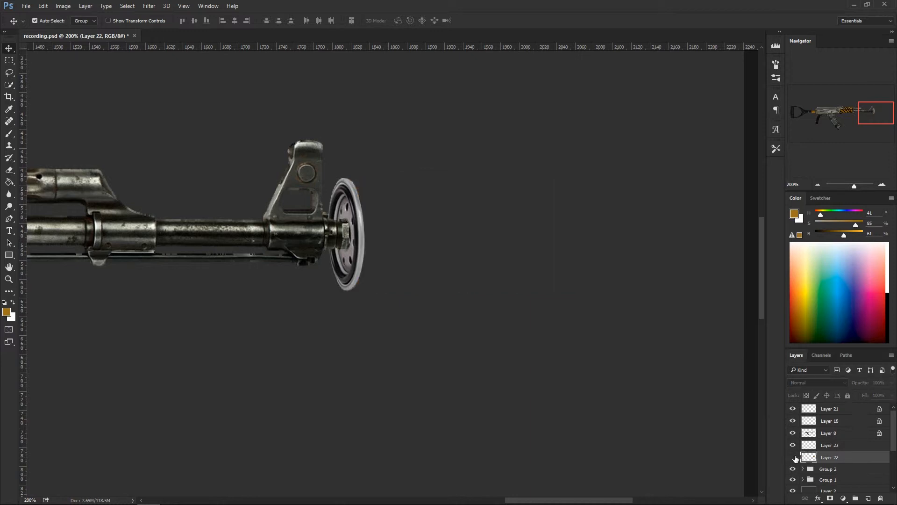
pyautogui.click(792, 457)
pyautogui.click(793, 458)
pyautogui.click(793, 457)
pyautogui.click(793, 445)
pyautogui.click(793, 446)
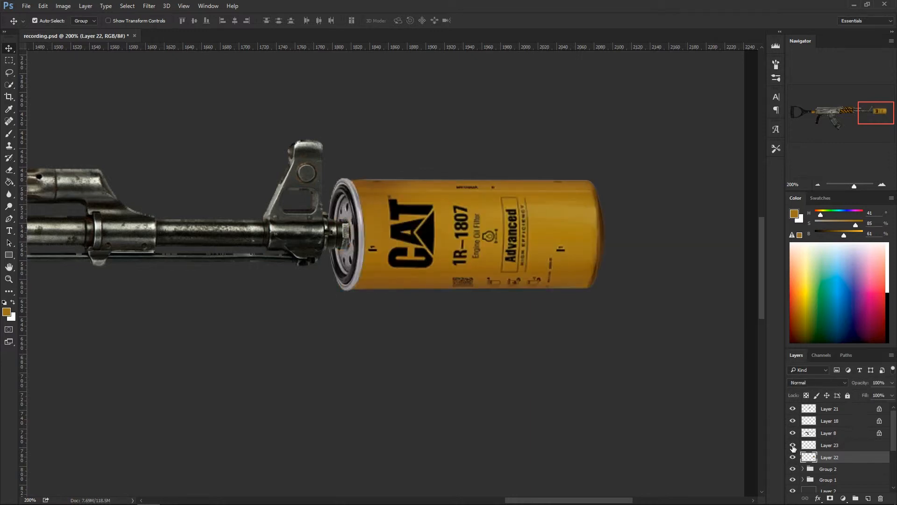
# Compare the muzzle with the base plate hidden and shown, and darken that layer with Levels, lowering the white output level to 213.
pyautogui.click(793, 446)
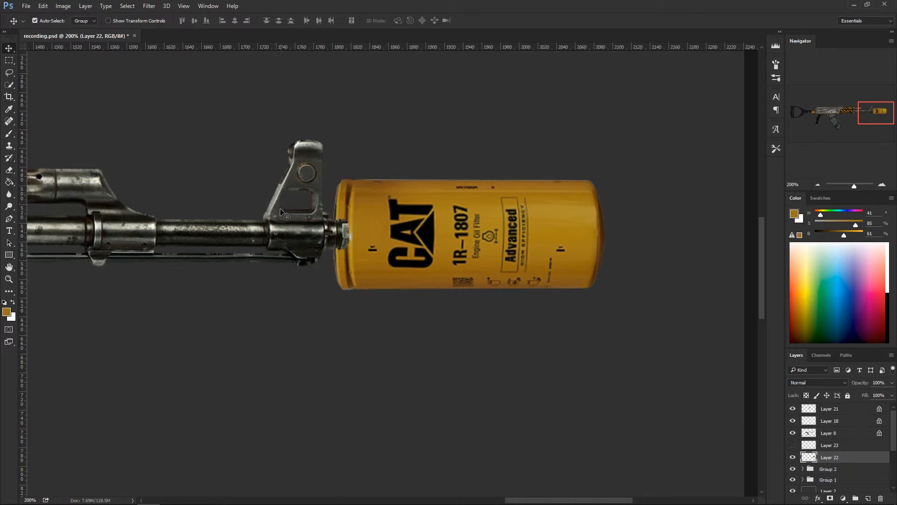
pyautogui.click(794, 444)
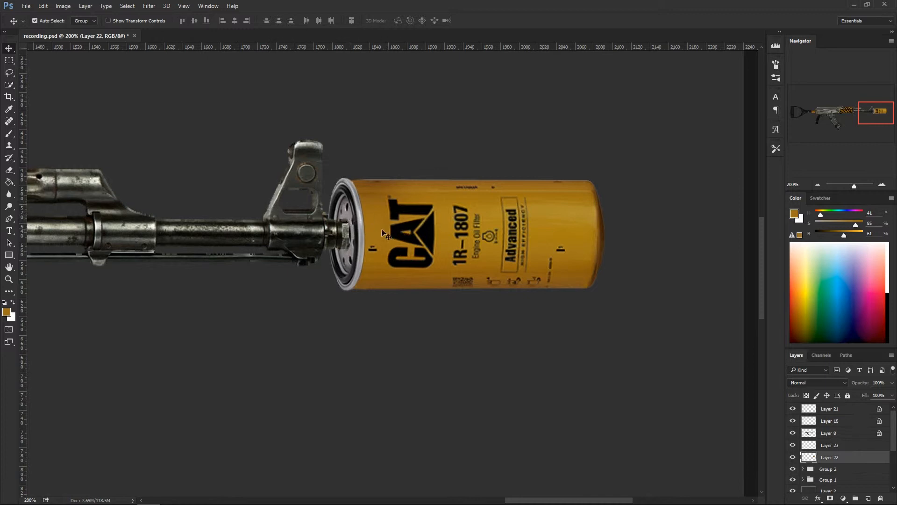
pyautogui.click(362, 204)
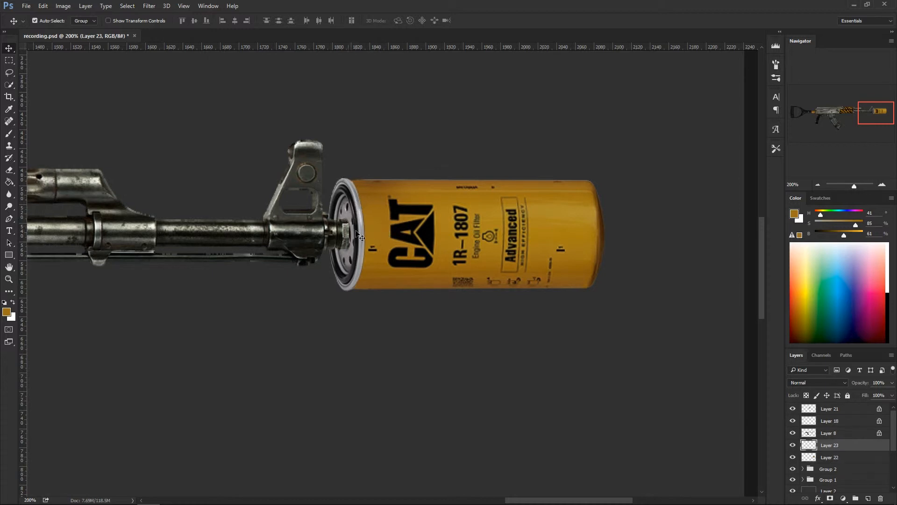
pyautogui.click(793, 446)
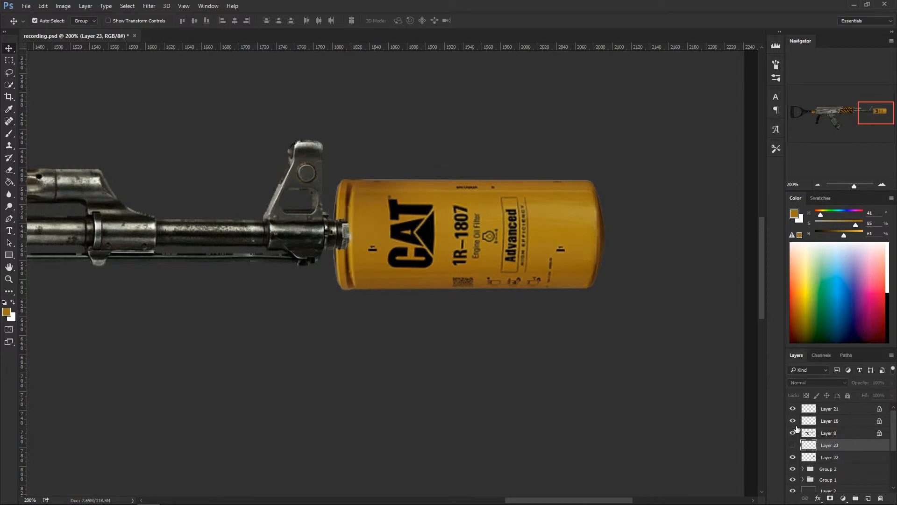
pyautogui.click(793, 446)
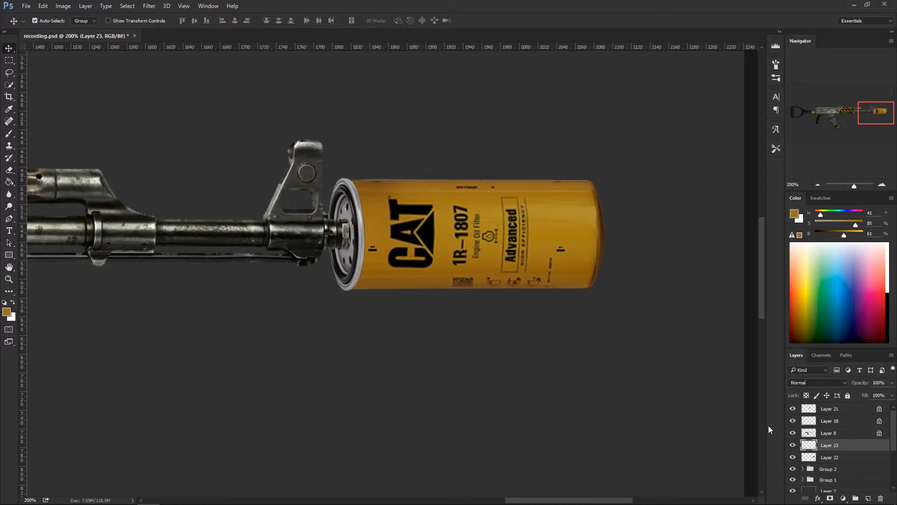
pyautogui.hotkey('ctrl', 'l')
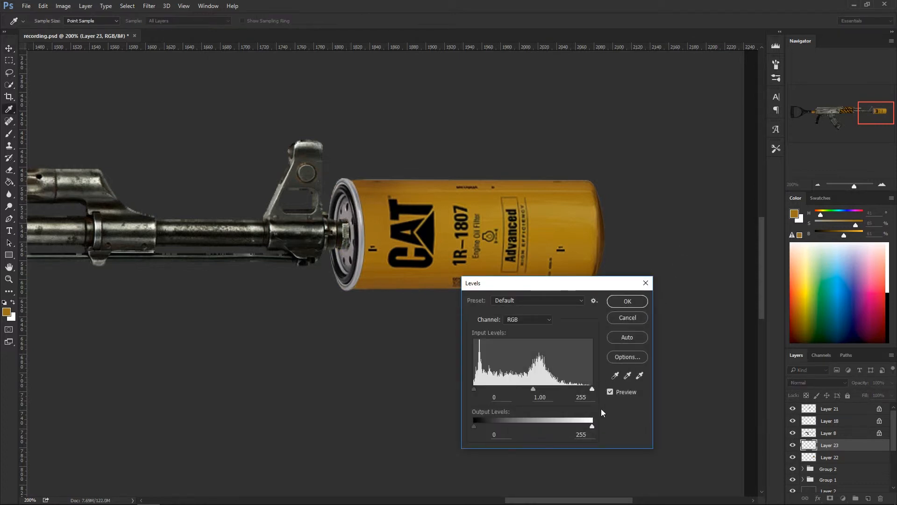
pyautogui.moveTo(589, 428)
pyautogui.mouseDown()
pyautogui.moveTo(549, 429)
pyautogui.moveTo(575, 430)
pyautogui.mouseUp()
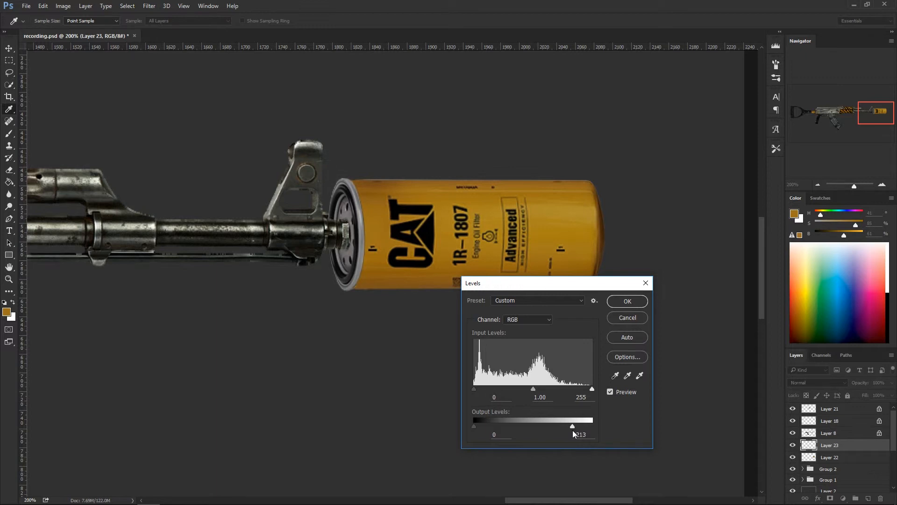
pyautogui.click(627, 301)
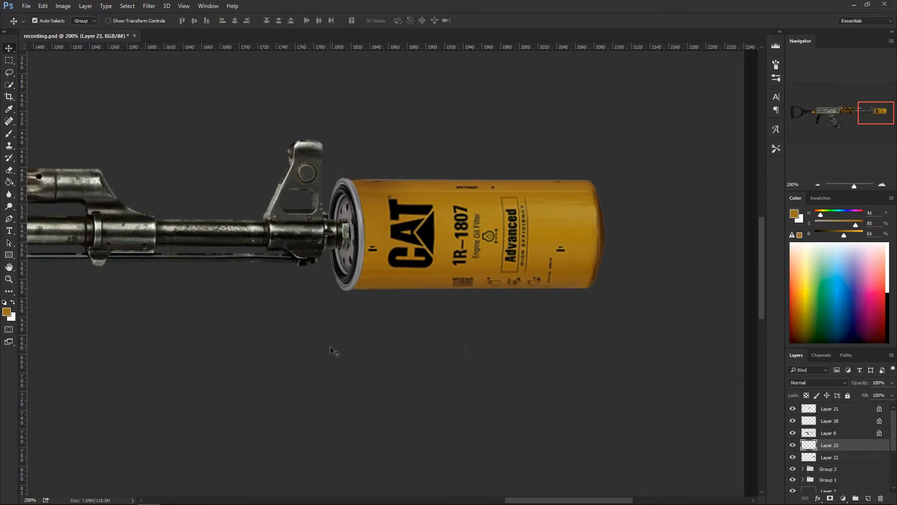
# Choose the 300 px soft round brush and undo the orange test stroke painted over the muzzle.
pyautogui.press('b')
pyautogui.rightClick(347, 341)
pyautogui.click(551, 414)
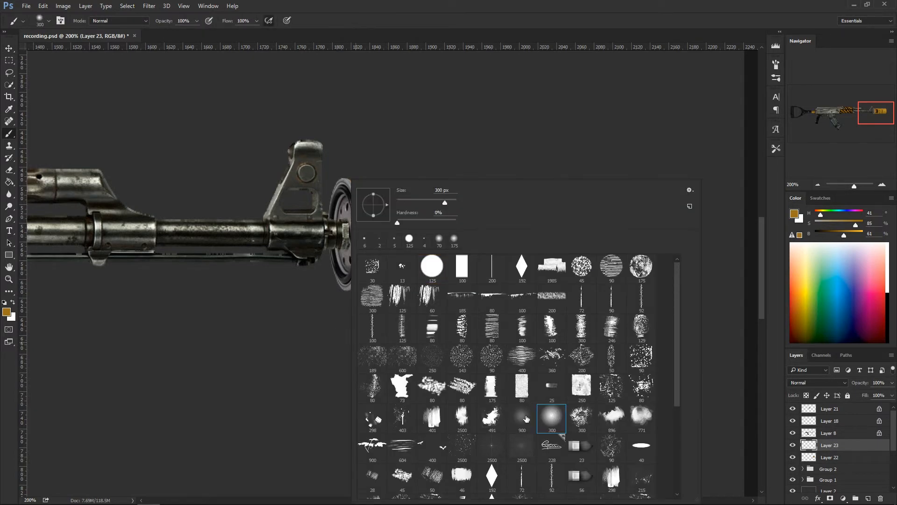
pyautogui.moveTo(250, 264); pyautogui.dragTo(309, 256)
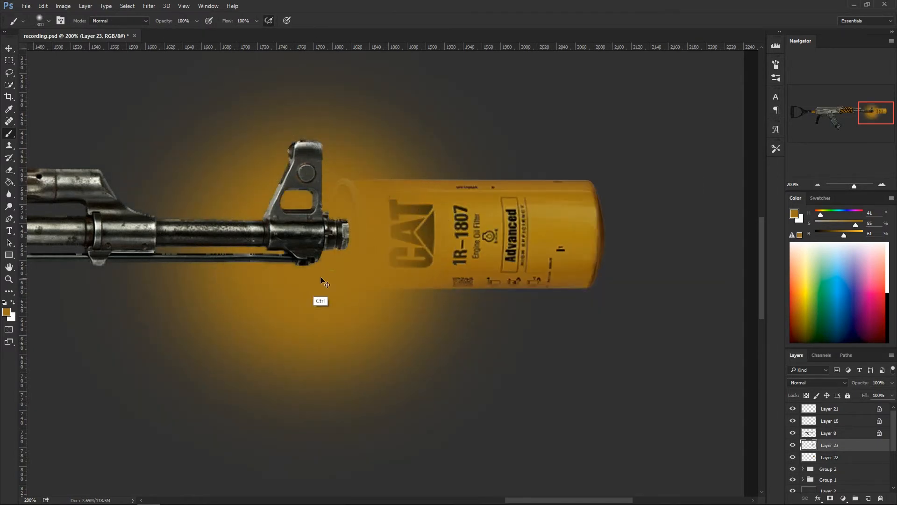
pyautogui.hotkey('ctrl', 'z')
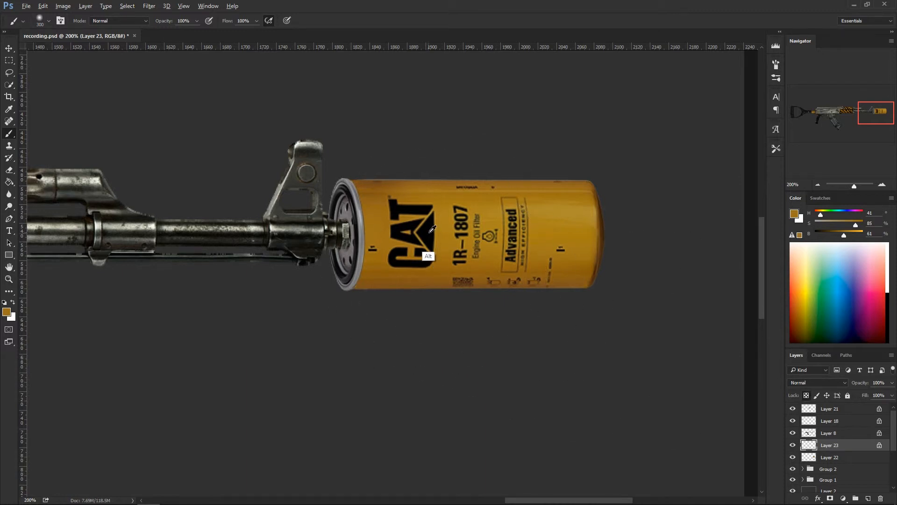
# With the base plate layer's transparent pixels locked, sample black from the CAT logo and shade the plate's outer edge with a 70 px soft brush.
pyautogui.keyDown('alt'); pyautogui.click(420, 261); pyautogui.keyUp('alt')
pyautogui.press('[')
pyautogui.press('[')
pyautogui.press('[')
pyautogui.press('[')
pyautogui.press('[')
pyautogui.press('[')
pyautogui.press('[')
pyautogui.press('[')
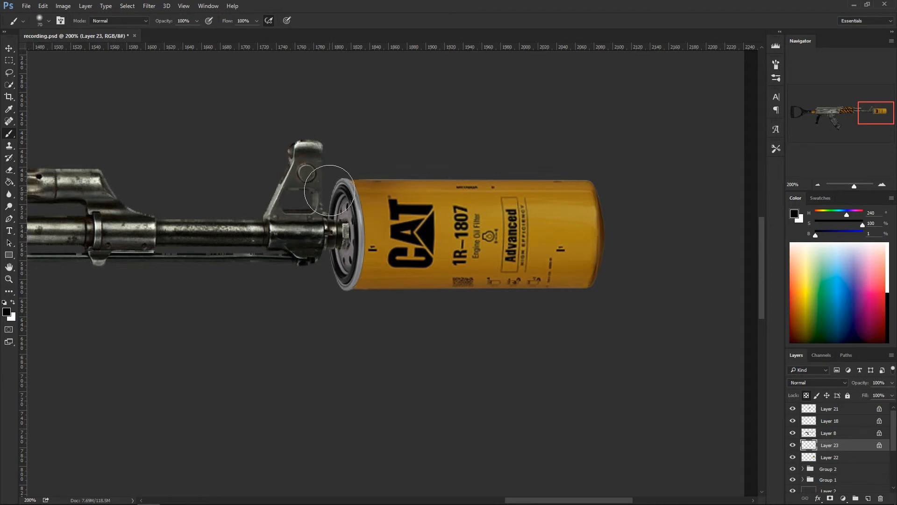
pyautogui.press('[')
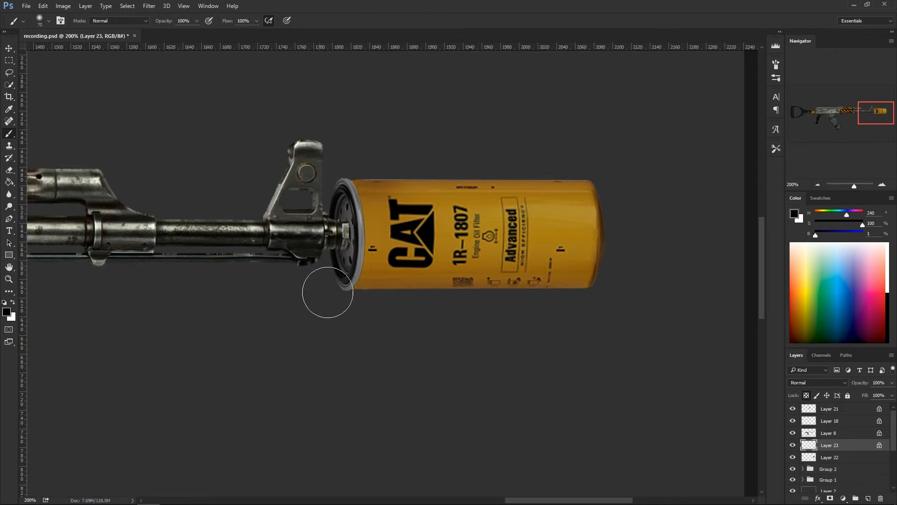
# Undo the last shading stroke and darken the base plate's recessed face with the soft brush reduced to 20 px.
pyautogui.hotkey('ctrl', 'z')
pyautogui.press('[')
pyautogui.press('[')
pyautogui.press('[')
pyautogui.press('[')
pyautogui.press('[')
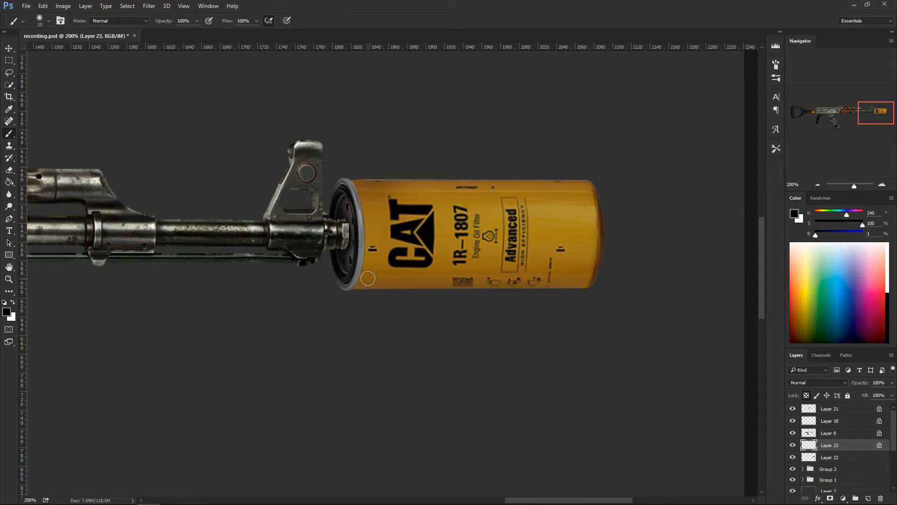
# Place the texturez_3824 image from the Post Apocalyptic AK folder into the composite, positioned over the oil filter.
pyautogui.press('v')
pyautogui.hotkey('ctrl', '-')
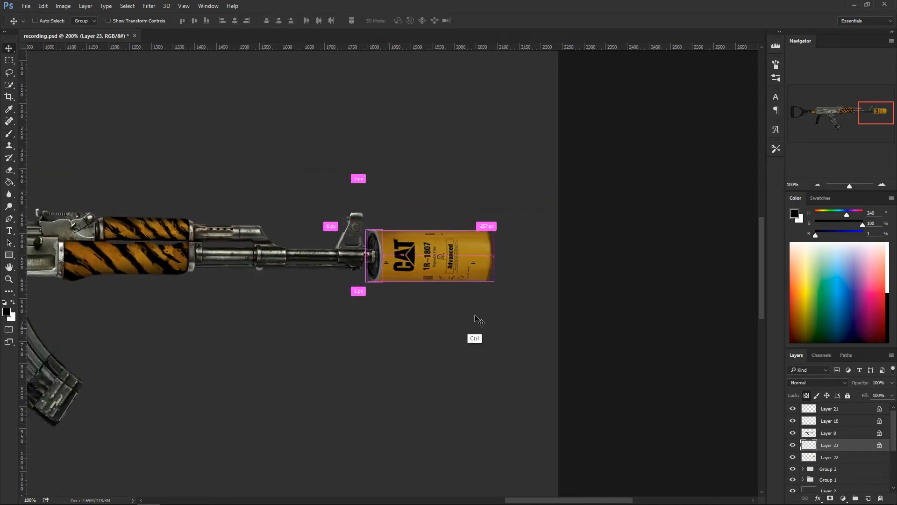
pyautogui.hotkey('ctrl', '-')
pyautogui.hotkey('ctrl', '-')
pyautogui.hotkey('ctrl', '+')
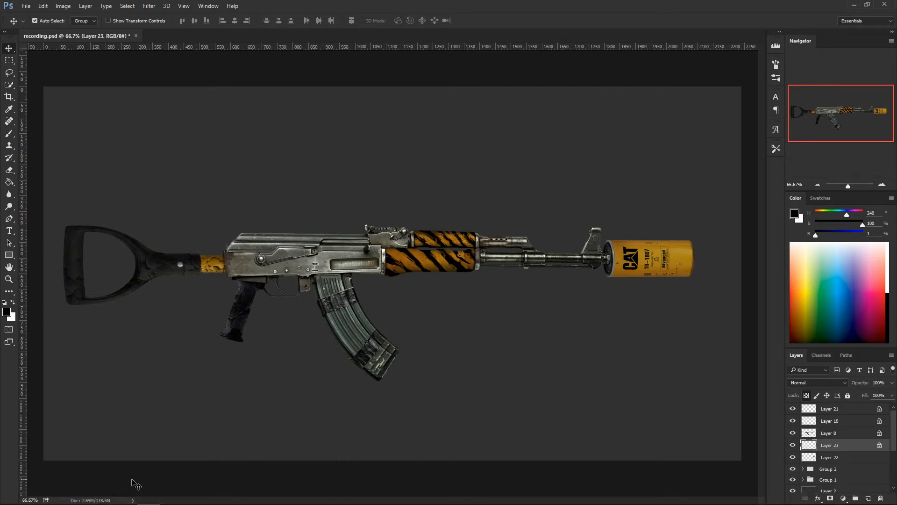
pyautogui.click(143, 498)
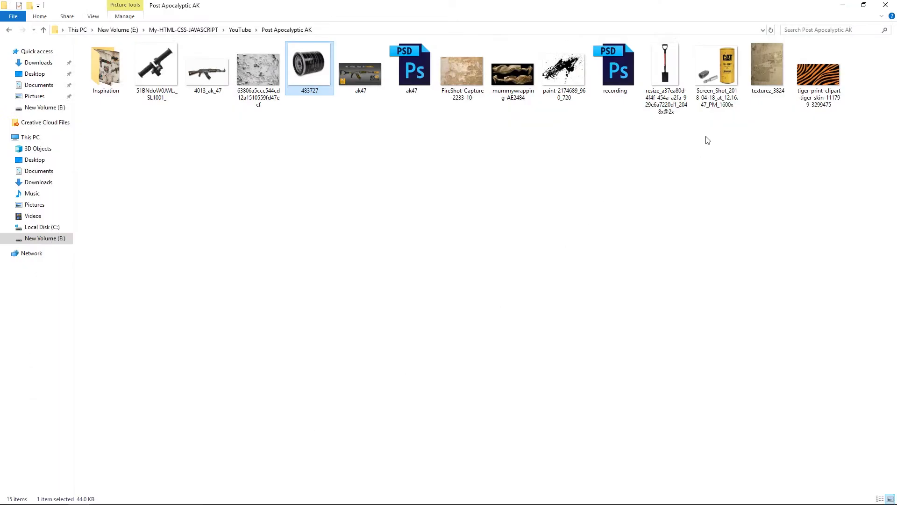
pyautogui.moveTo(767, 70); pyautogui.dragTo(374, 355)
pyautogui.moveTo(470, 307); pyautogui.dragTo(656, 281)
pyautogui.press('Return')
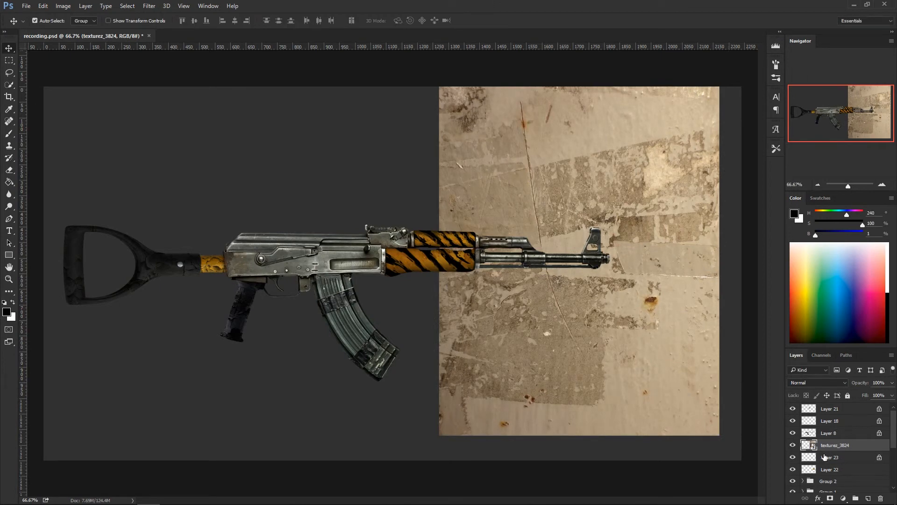
# Clip the texture to the filter layer beneath the base plate layer and set its blend mode to Multiply.
pyautogui.click(793, 445)
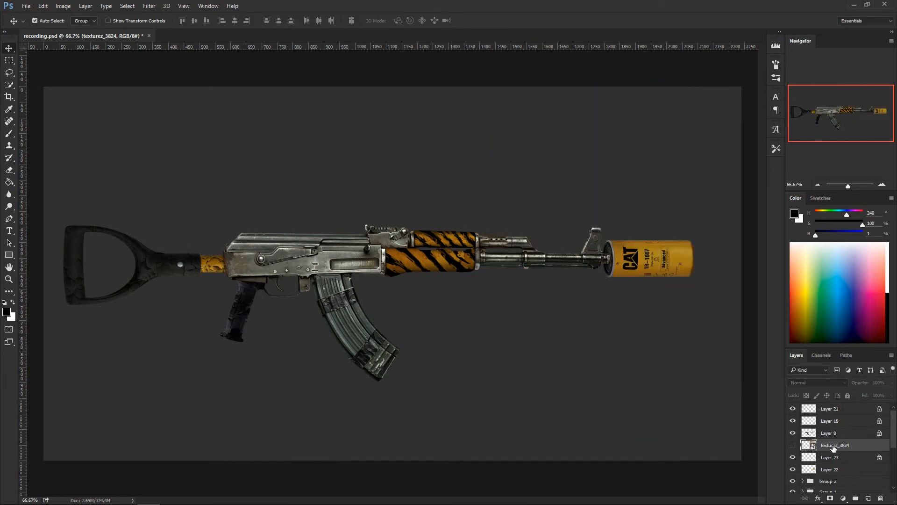
pyautogui.moveTo(821, 448); pyautogui.dragTo(823, 456)
pyautogui.click(793, 457)
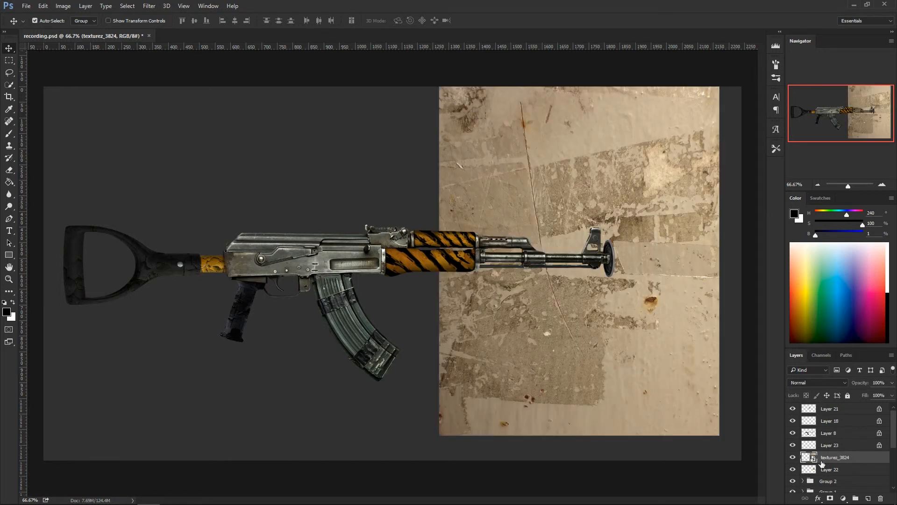
pyautogui.keyDown('alt'); pyautogui.click(828, 459); pyautogui.keyUp('alt')
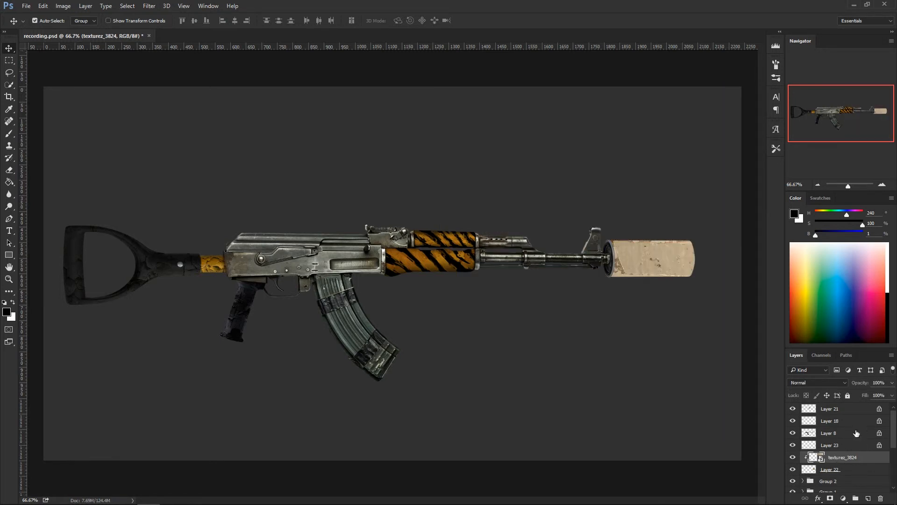
pyautogui.click(812, 384)
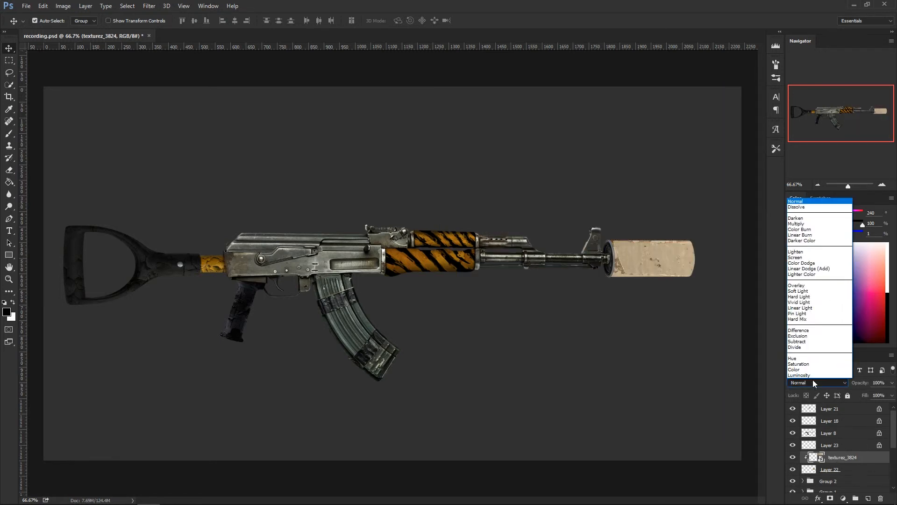
pyautogui.click(800, 224)
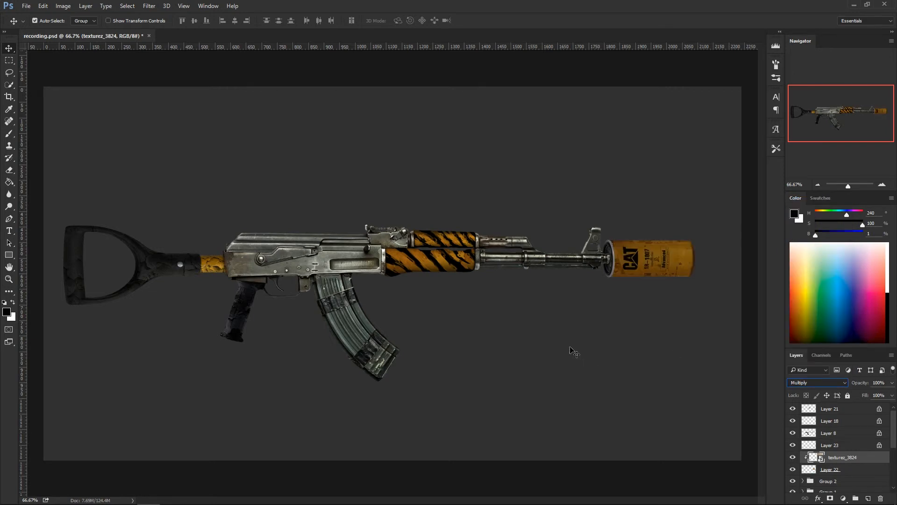
# Scale the clipped texture down to about 5.61% and position its scratched, stained areas over the oil filter.
pyautogui.hotkey('ctrl', '+')
pyautogui.hotkey('ctrl', '+')
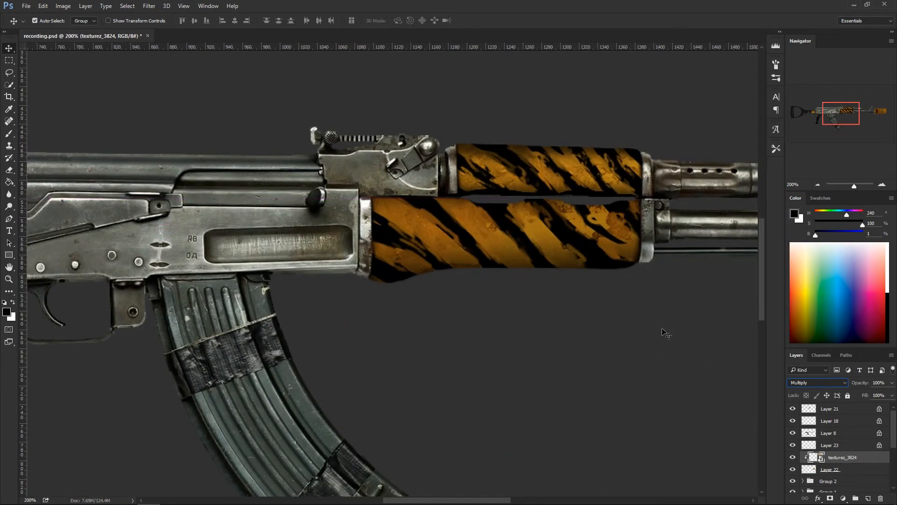
pyautogui.moveTo(673, 306); pyautogui.dragTo(322, 318)
pyautogui.moveTo(701, 369); pyautogui.dragTo(384, 372)
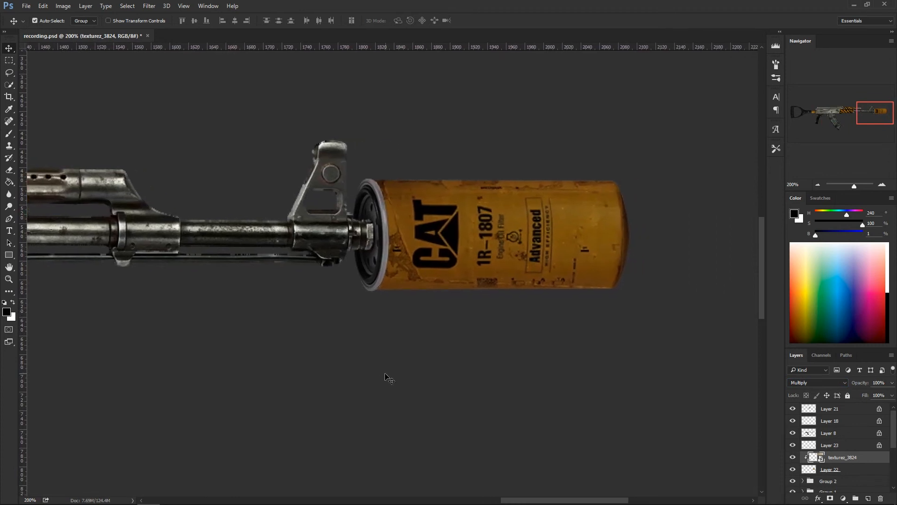
pyautogui.hotkey('ctrl', 't')
pyautogui.moveTo(442, 372); pyautogui.dragTo(417, 241)
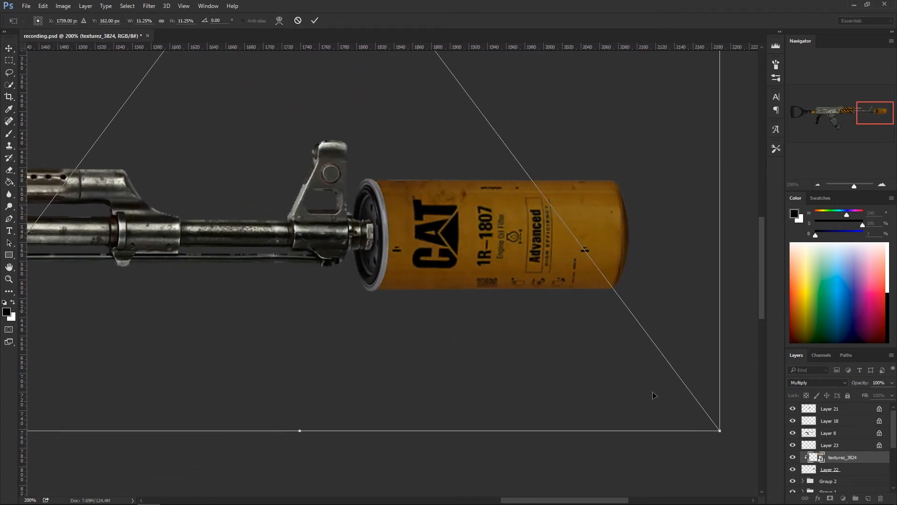
pyautogui.moveTo(717, 428); pyautogui.dragTo(511, 146)
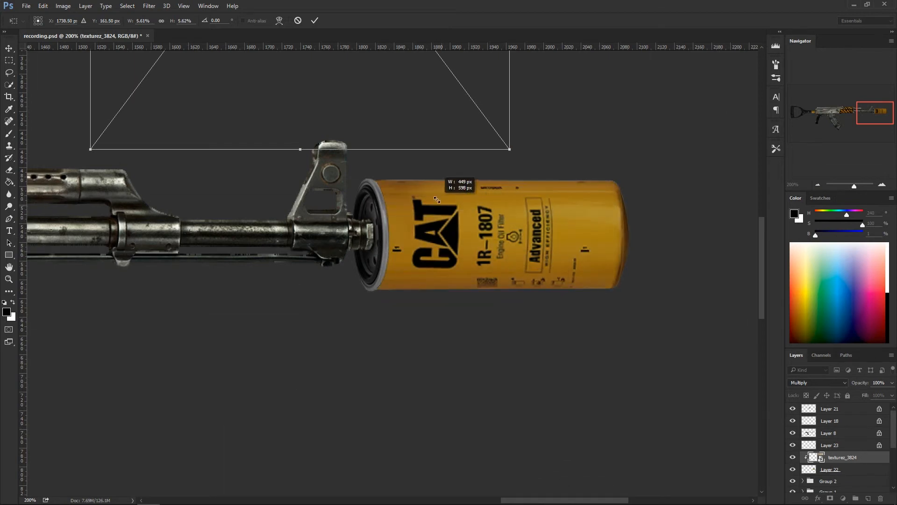
pyautogui.moveTo(444, 142); pyautogui.dragTo(657, 421)
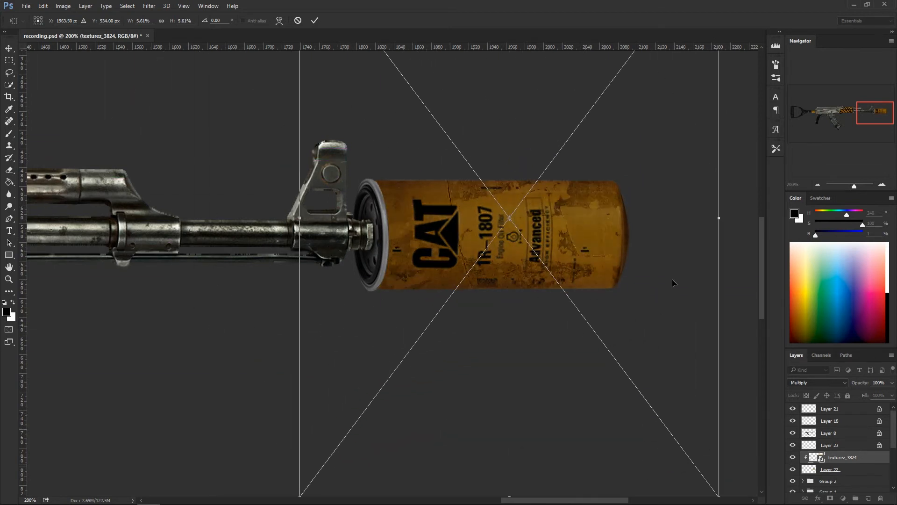
pyautogui.moveTo(672, 279); pyautogui.dragTo(650, 292)
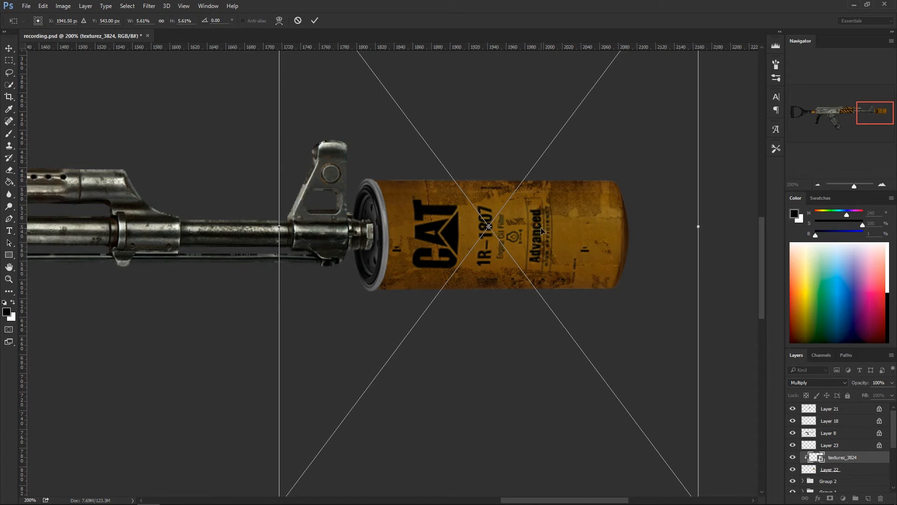
pyautogui.press('Return')
# Warp the clipped texture over the oil filter, bulging its middle toward the filter's closed end to follow the rounded body.
pyautogui.hotkey('ctrl', 't')
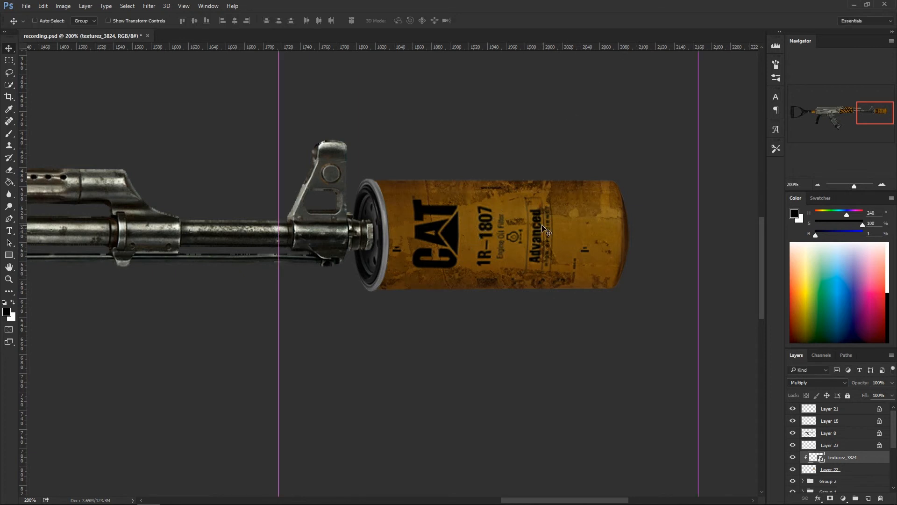
pyautogui.rightClick(541, 226)
pyautogui.click(567, 305)
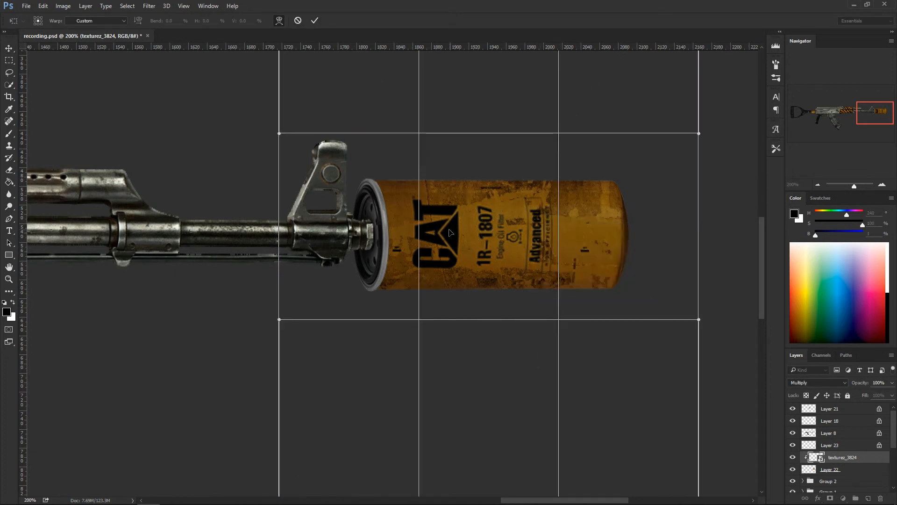
pyautogui.moveTo(449, 226); pyautogui.dragTo(586, 225)
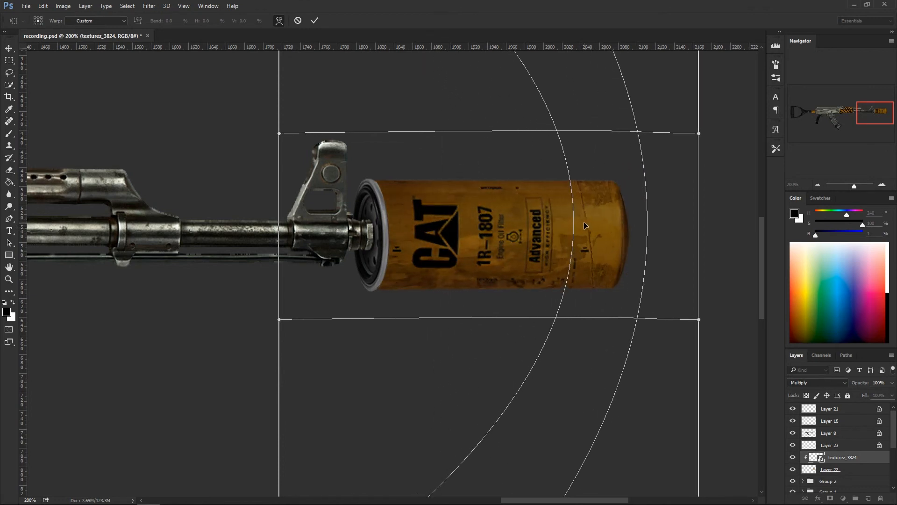
pyautogui.moveTo(436, 263)
pyautogui.mouseDown()
pyautogui.moveTo(400, 263)
pyautogui.moveTo(424, 255)
pyautogui.mouseUp()
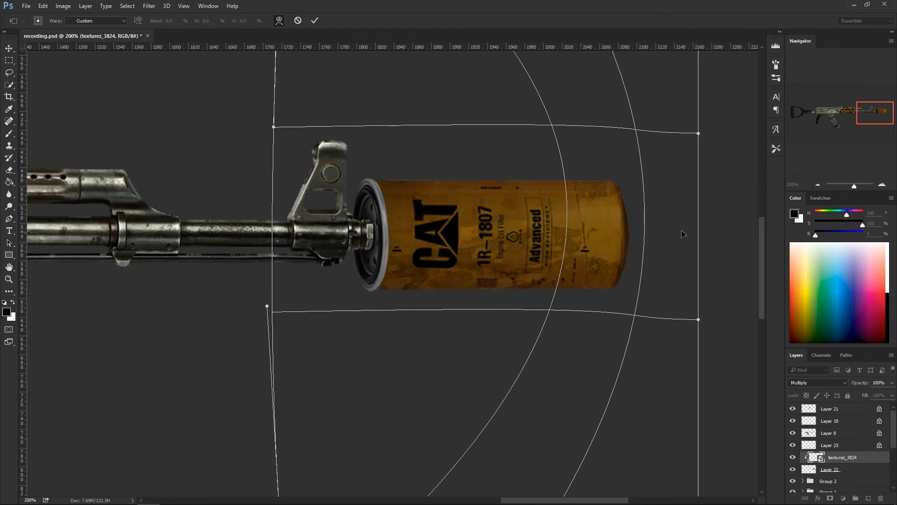
pyautogui.moveTo(673, 230); pyautogui.dragTo(725, 237)
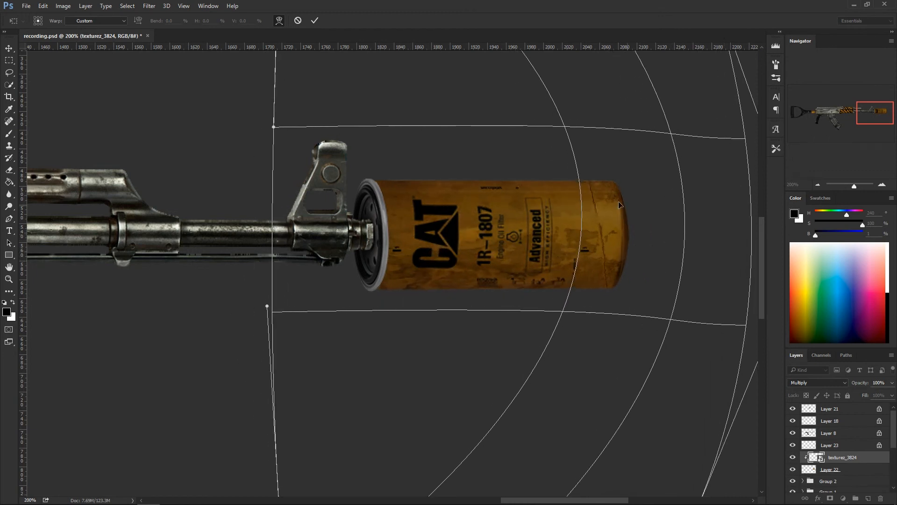
pyautogui.moveTo(619, 204); pyautogui.dragTo(642, 207)
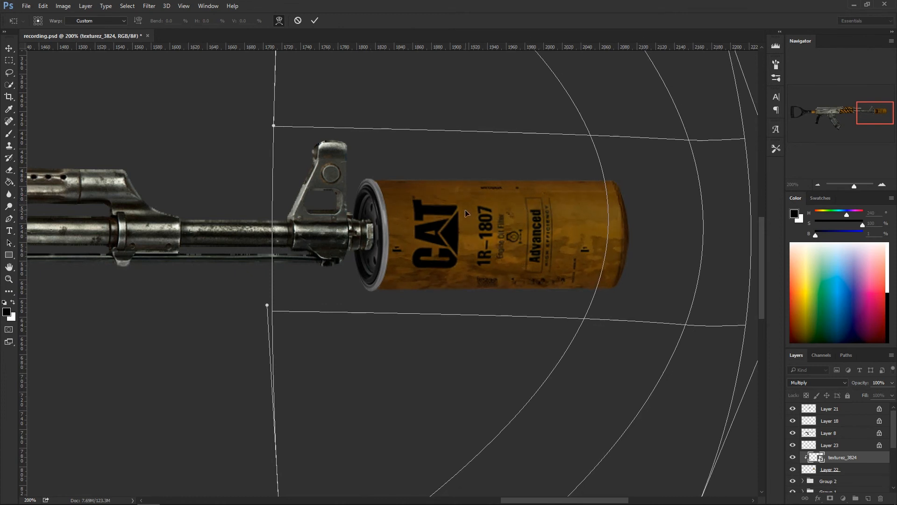
pyautogui.press('Return')
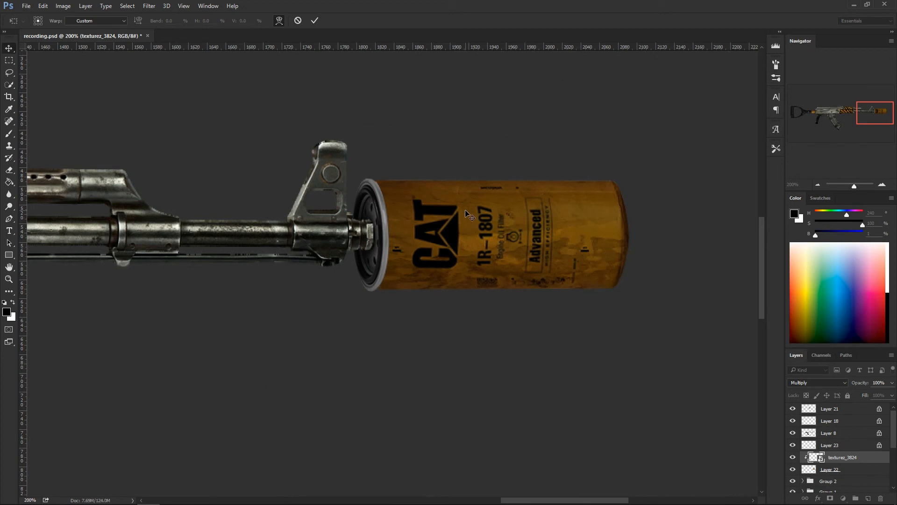
# Rasterize the texturez_3824 layer and brighten it with Levels, setting the midtones to 1.51 and the white input to 224.
pyautogui.press('e')
pyautogui.click(469, 216)
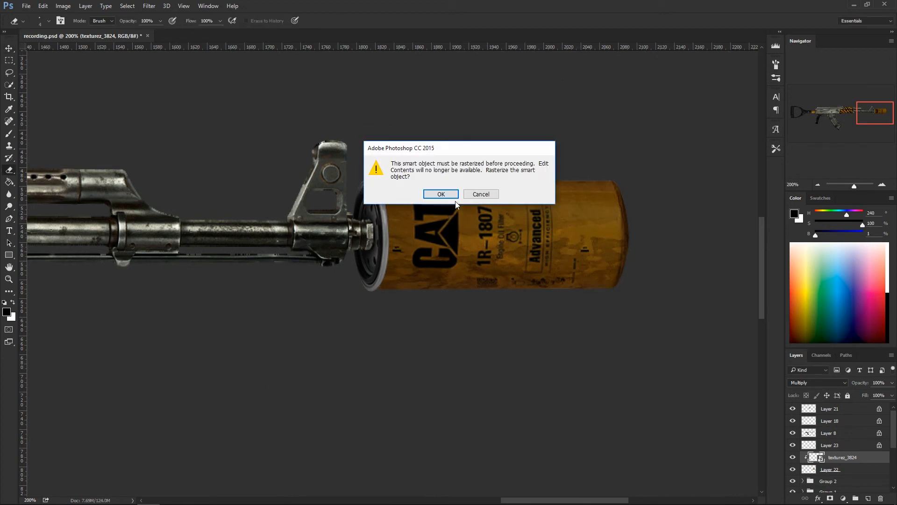
pyautogui.click(430, 194)
pyautogui.hotkey('ctrl', 'l')
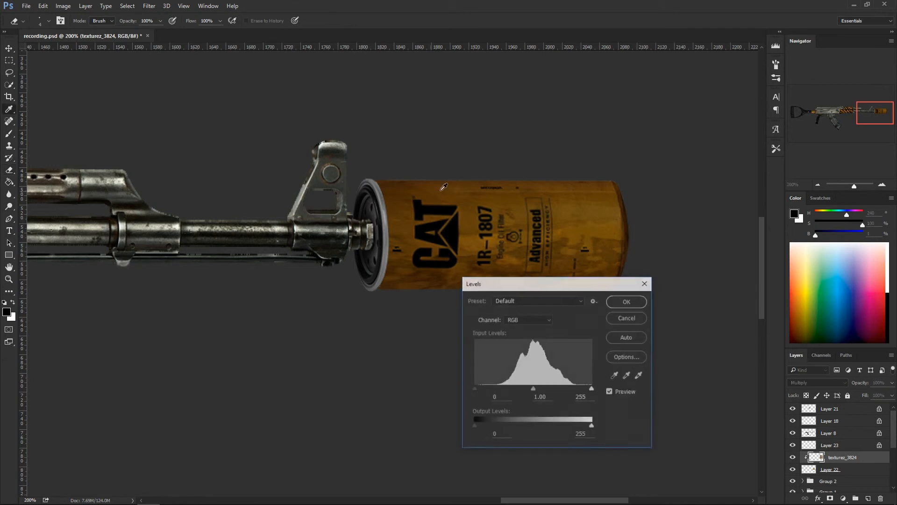
pyautogui.moveTo(549, 284); pyautogui.dragTo(220, 270)
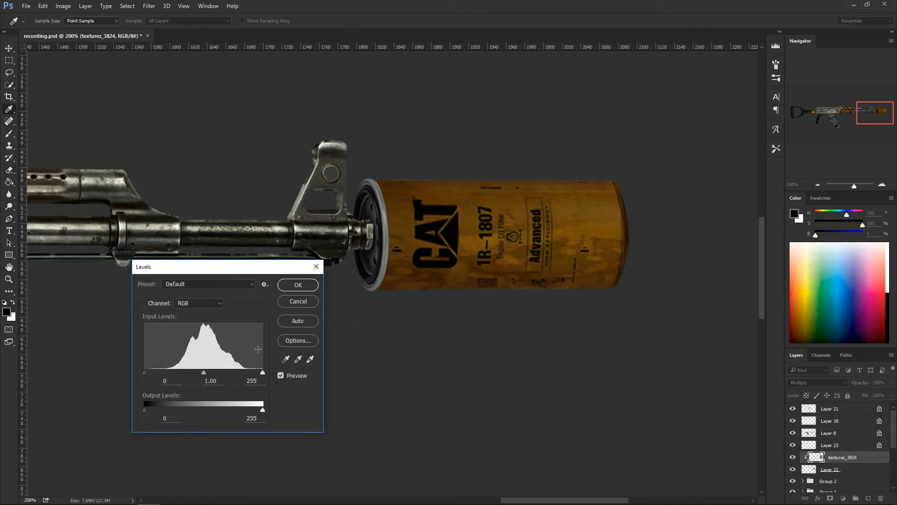
pyautogui.moveTo(262, 372); pyautogui.dragTo(189, 373)
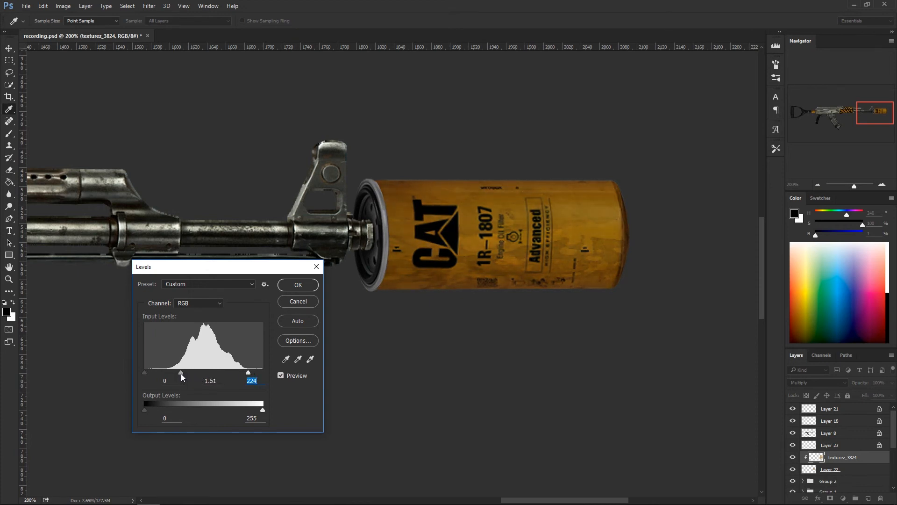
pyautogui.click(299, 285)
pyautogui.press('e')
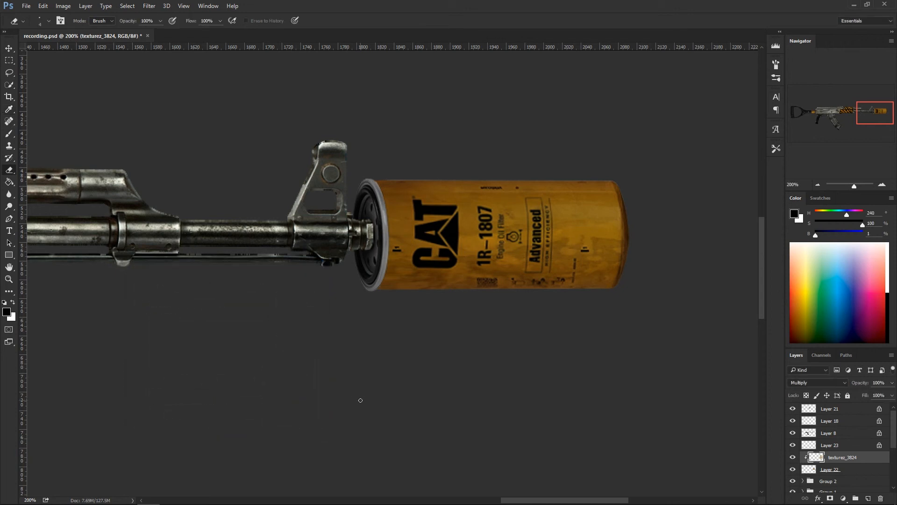
# Check the whole rifle with and without the texture and reduce the texturez_3824 layer's opacity to about 63%.
pyautogui.hotkey('ctrl', '-')
pyautogui.hotkey('ctrl', '-')
pyautogui.hotkey('ctrl', '-')
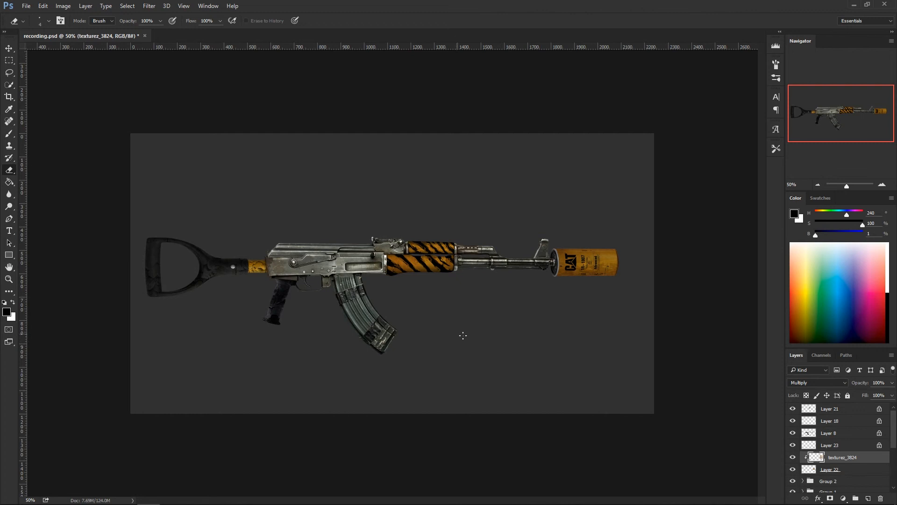
pyautogui.click(793, 457)
pyautogui.click(793, 457)
pyautogui.click(892, 382)
pyautogui.moveTo(890, 394); pyautogui.dragTo(878, 394)
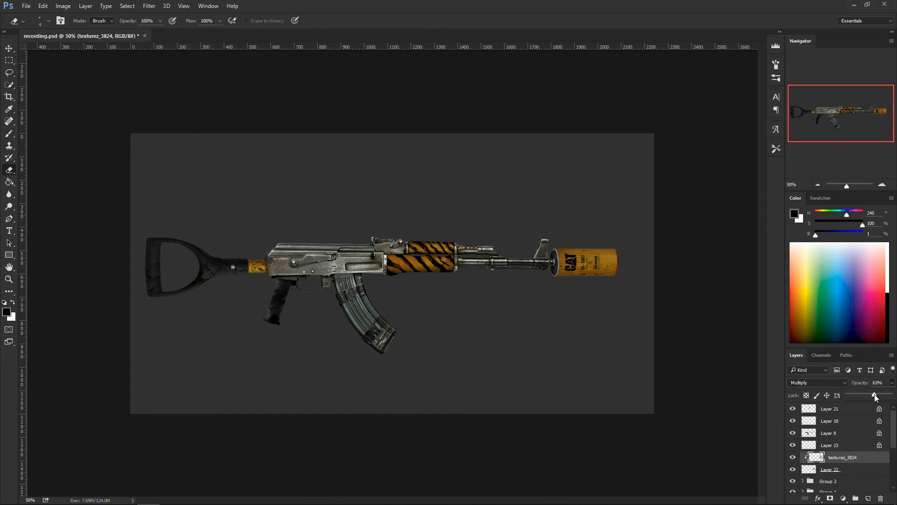
pyautogui.click(848, 458)
# Identify the base plate layer and group Layer 23, texturez_3824 and Layer 22 as the suppressor group.
pyautogui.click(840, 445)
pyautogui.click(792, 458)
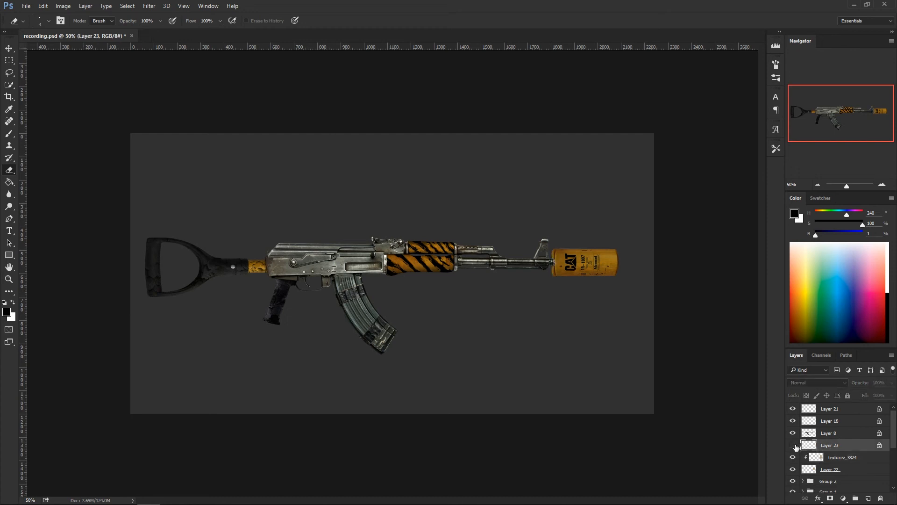
pyautogui.click(793, 458)
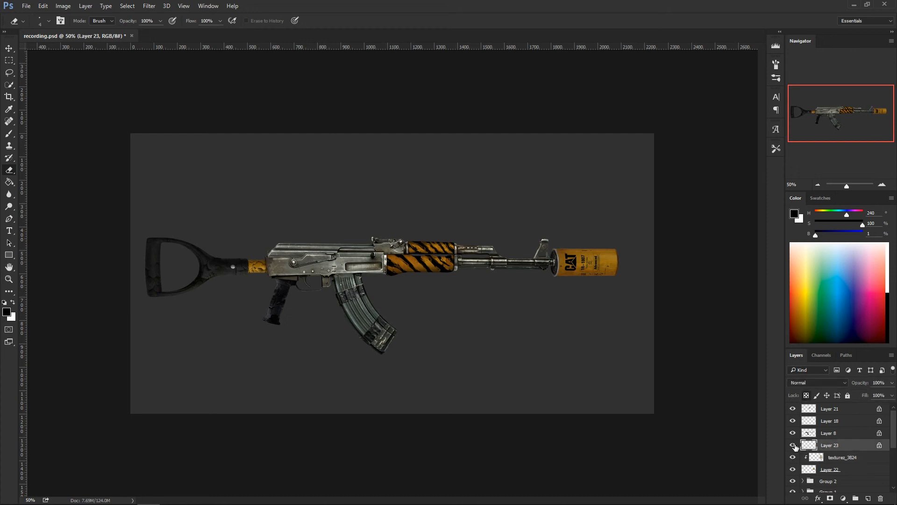
pyautogui.click(839, 460)
pyautogui.click(832, 470)
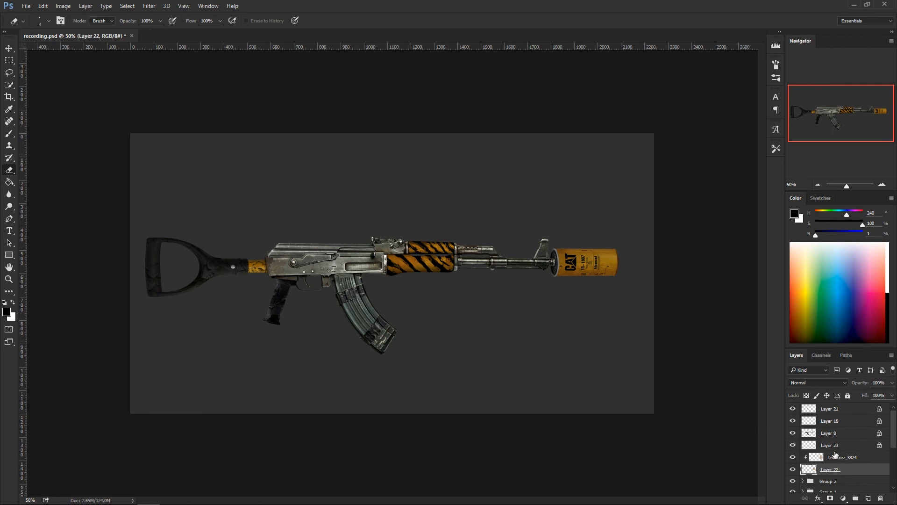
pyautogui.keyDown('shift'); pyautogui.click(835, 446); pyautogui.keyUp('shift')
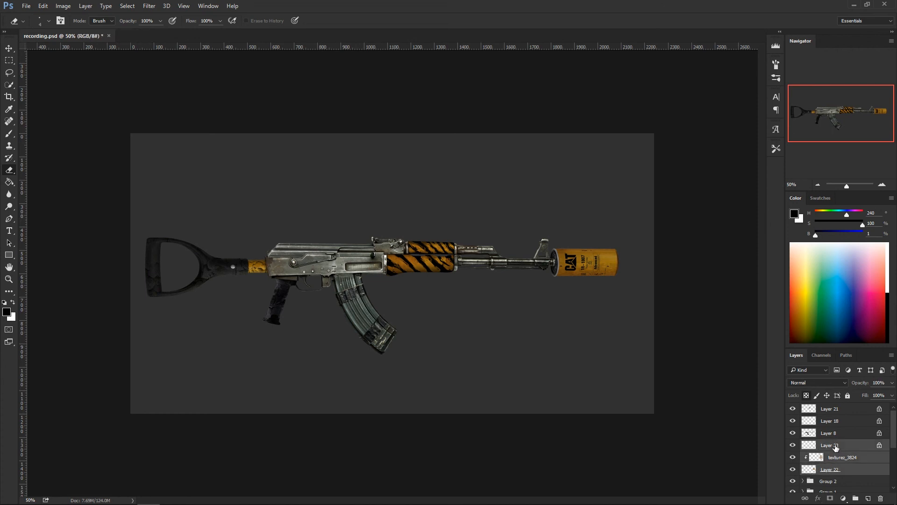
pyautogui.hotkey('ctrl', 'g')
# Compare the rifle with and without the suppressor by toggling the new group's visibility, leaving it shown.
pyautogui.click(793, 446)
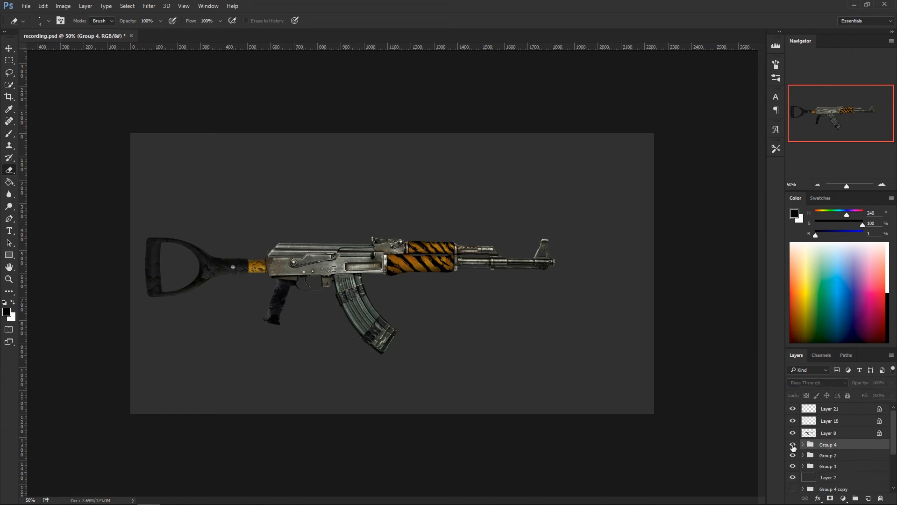
pyautogui.click(793, 445)
pyautogui.click(793, 445)
pyautogui.click(792, 445)
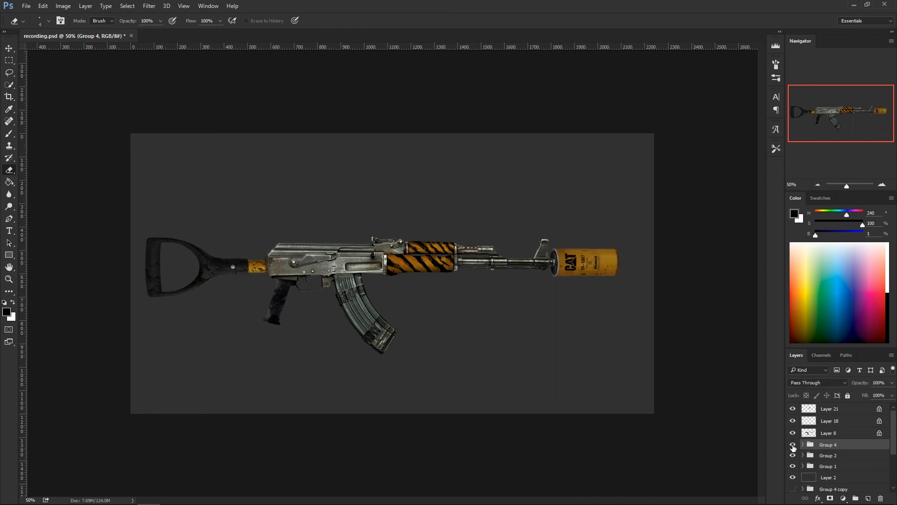
pyautogui.click(793, 445)
pyautogui.click(793, 446)
pyautogui.press('v')
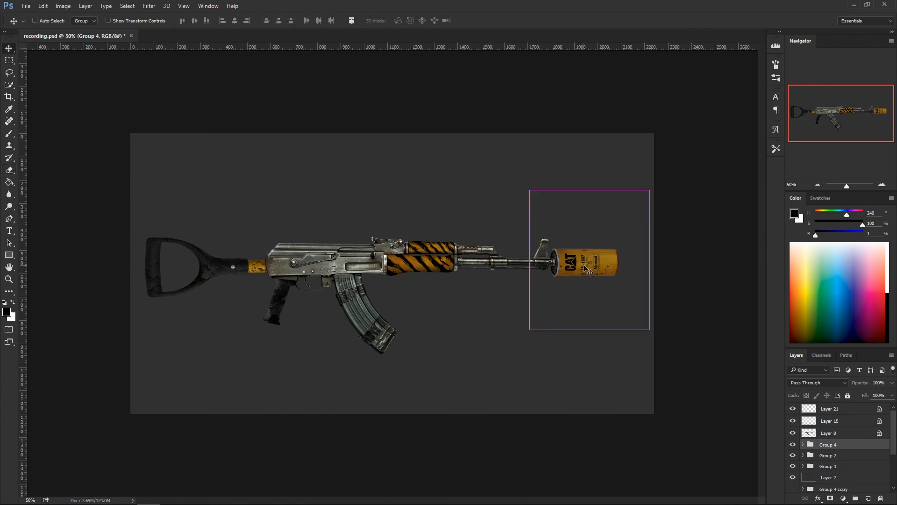
pyautogui.hotkey('ctrl', '+')
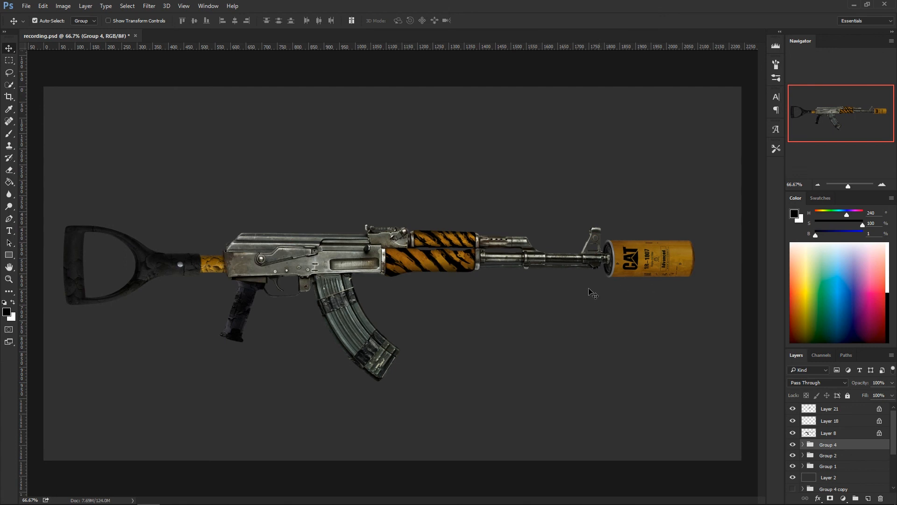